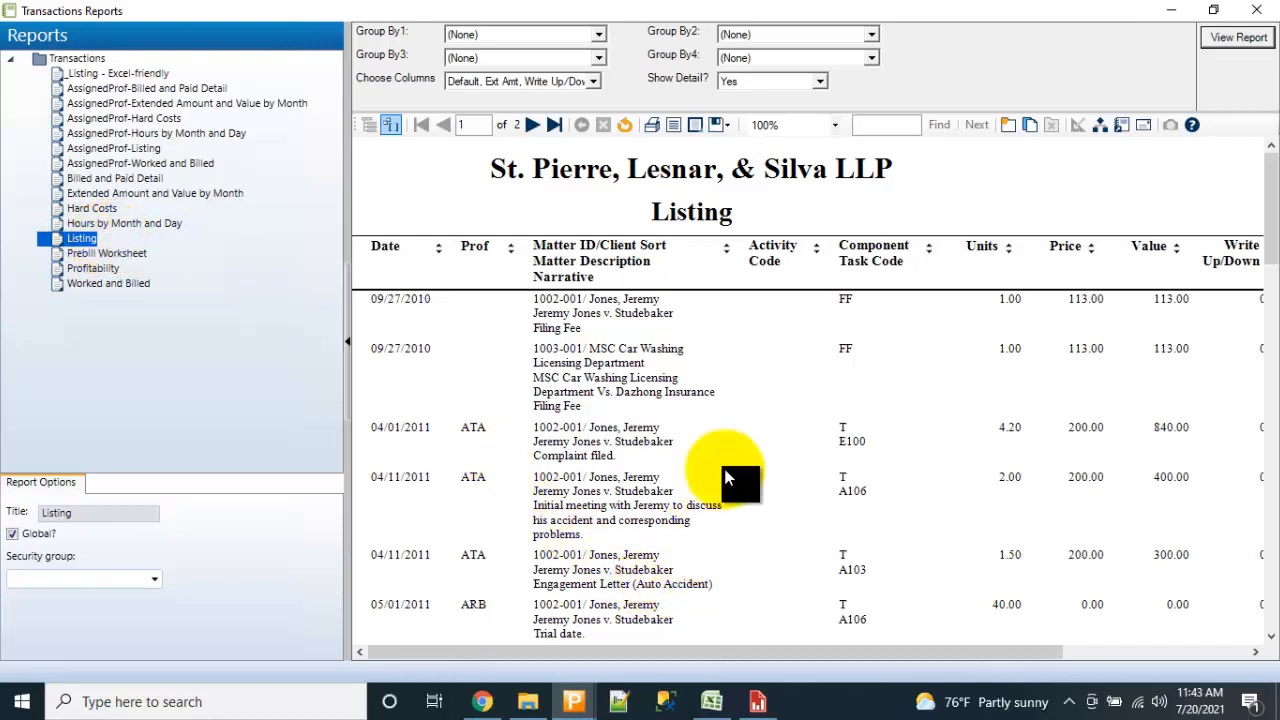
View the Listing report's export formats, and switch to Excel to examine the row layout of the exported Transactions Listing.xlsx.
{"action": "left_click", "coordinate": [726, 125]}
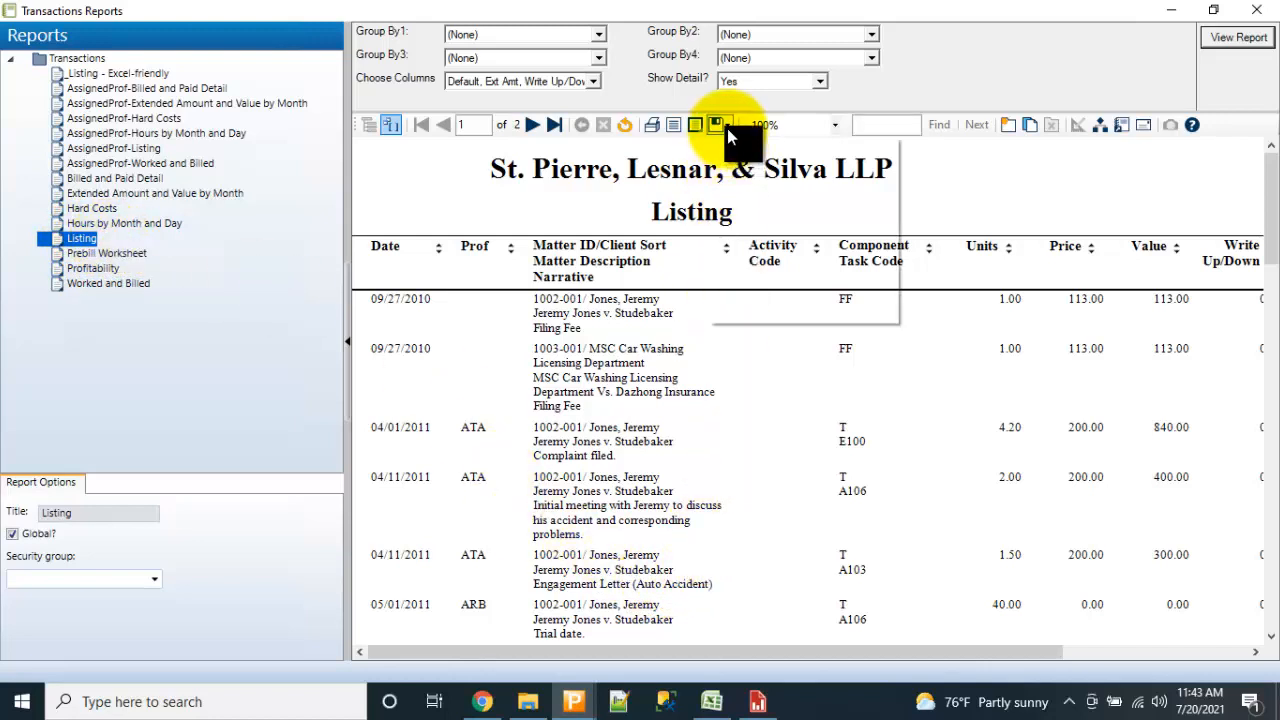
{"action": "left_click", "coordinate": [971, 86]}
{"action": "left_click", "coordinate": [712, 699]}
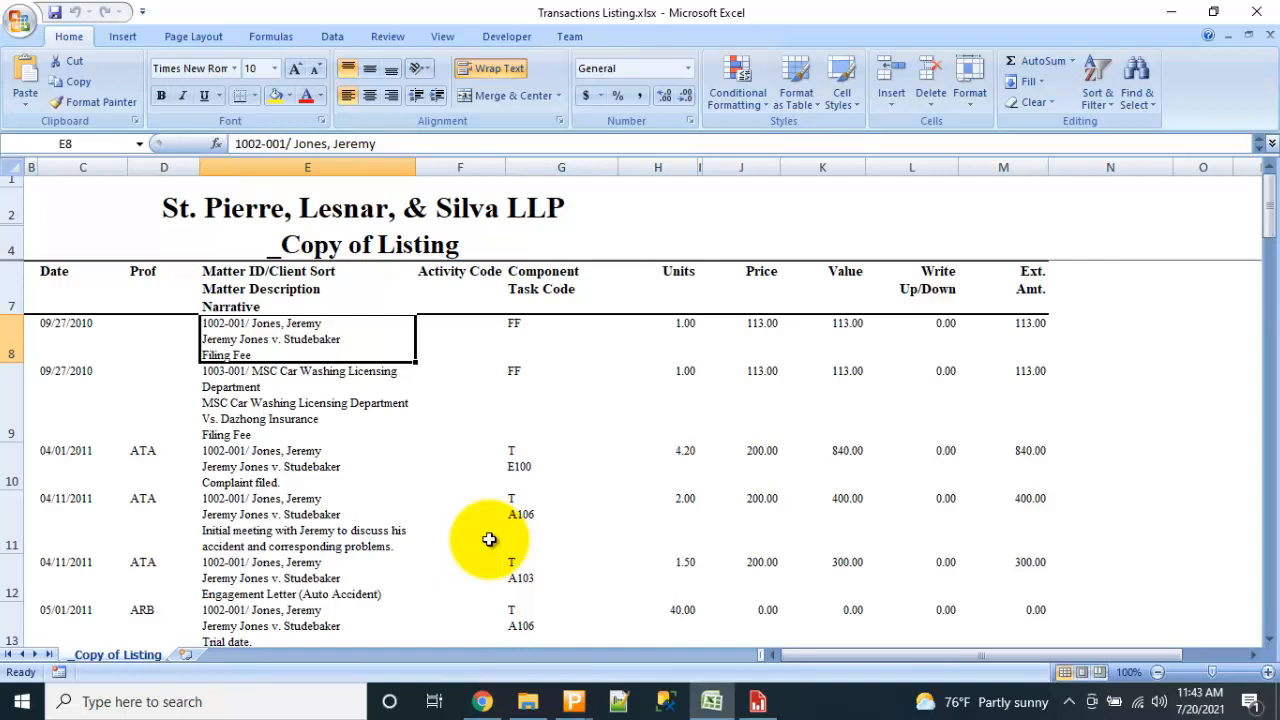
{"action": "left_click", "coordinate": [449, 411]}
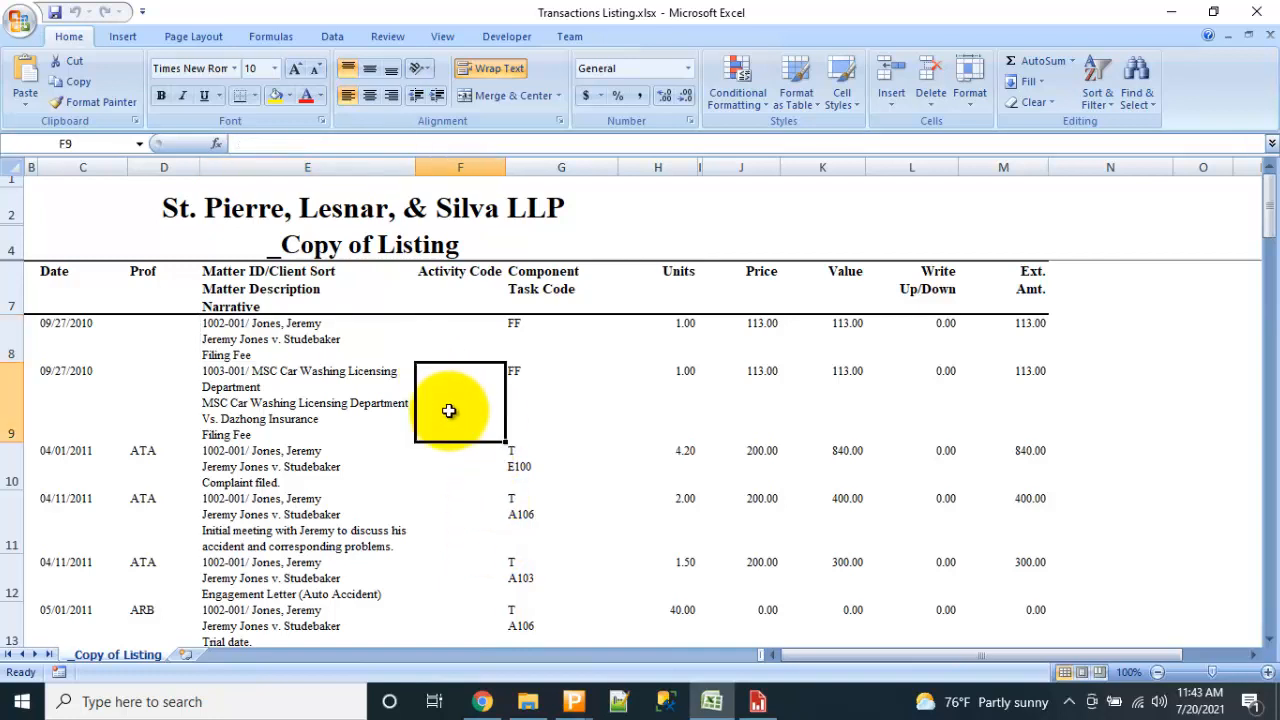
{"action": "left_click", "coordinate": [620, 371]}
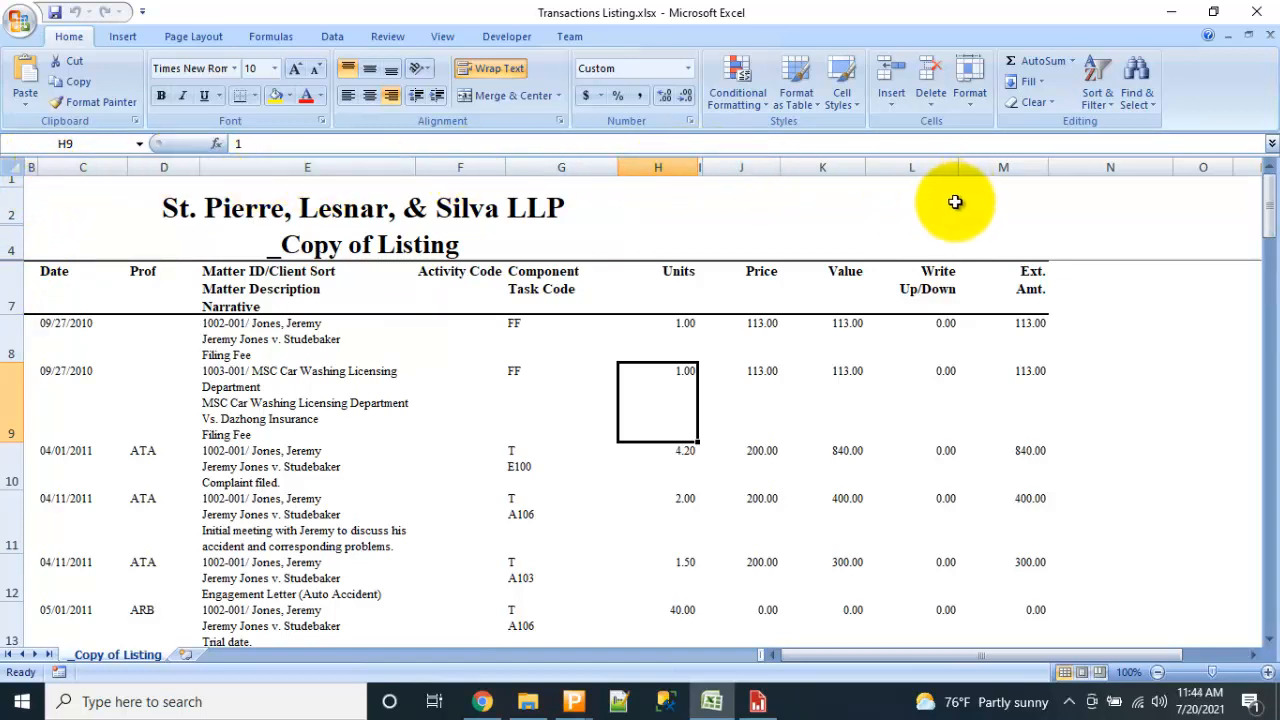
Look through the exported matter column down to the Grand Total row, and return to the start of the worksheet.
{"action": "left_click", "coordinate": [361, 345]}
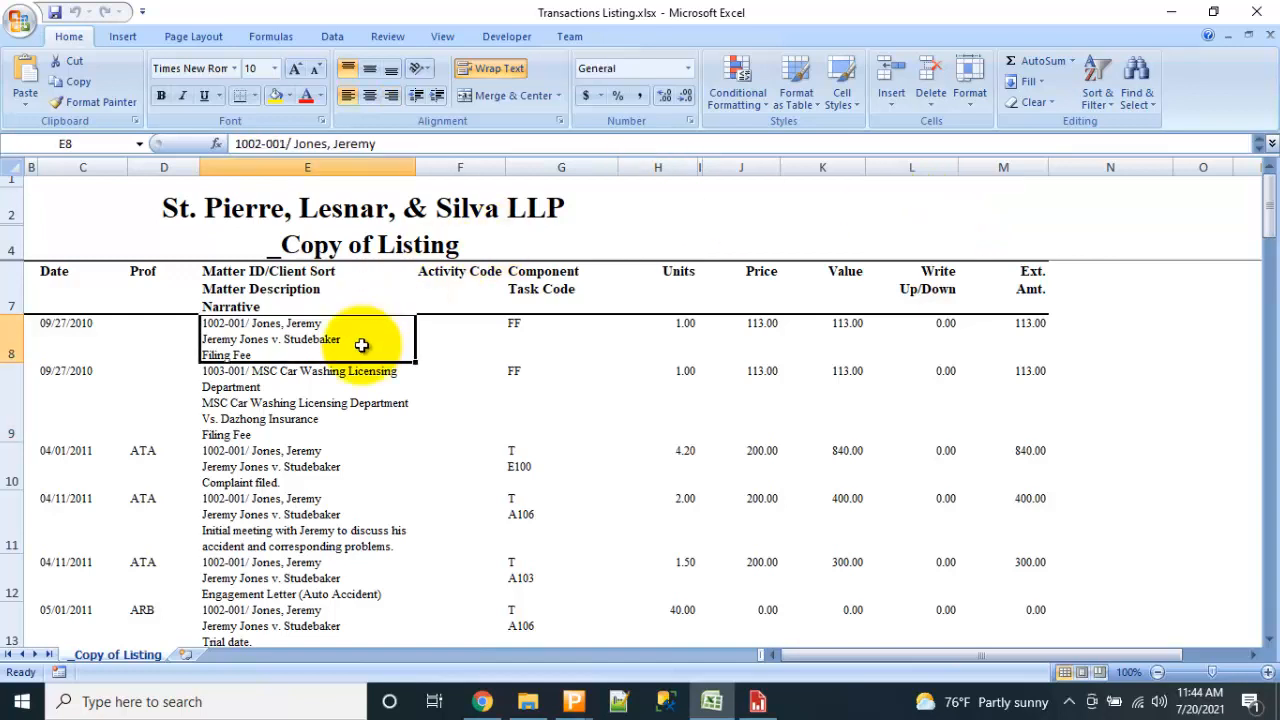
{"action": "key", "text": "Down"}
{"action": "key", "text": "Down"}
{"action": "key", "text": "Down"}
{"action": "key", "text": "Down"}
{"action": "key", "text": "Down"}
{"action": "key", "text": "Down"}
{"action": "key", "text": "Down"}
{"action": "key", "text": "Down"}
{"action": "key", "text": "Down"}
{"action": "key", "text": "Down"}
{"action": "key", "text": "Down"}
{"action": "key", "text": "Down"}
{"action": "key", "text": "Down"}
{"action": "key", "text": "Down"}
{"action": "key", "text": "Down"}
{"action": "key", "text": "Down"}
{"action": "key", "text": "Down"}
{"action": "key", "text": "Down"}
{"action": "key", "text": "Down"}
{"action": "key", "text": "Down"}
{"action": "key", "text": "Down"}
{"action": "key", "text": "Down"}
{"action": "key", "text": "Down"}
{"action": "key", "text": "Down"}
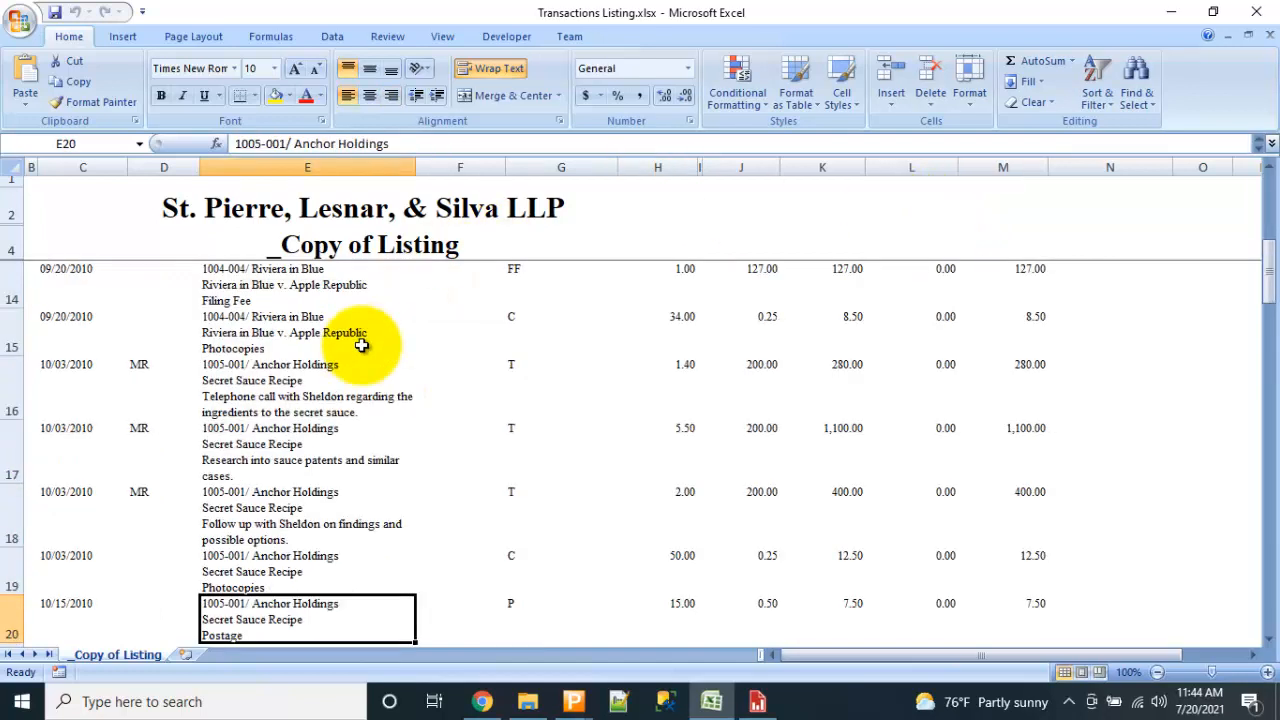
{"action": "key", "text": "Down"}
{"action": "key", "text": "Down"}
{"action": "key", "text": "Down"}
{"action": "key", "text": "Down"}
{"action": "key", "text": "Down"}
{"action": "key", "text": "Down"}
{"action": "key", "text": "Down"}
{"action": "key", "text": "Down"}
{"action": "key", "text": "Down"}
{"action": "key", "text": "Down"}
{"action": "key", "text": "Down"}
{"action": "key", "text": "Down"}
{"action": "key", "text": "Down"}
{"action": "key", "text": "Down"}
{"action": "key", "text": "Down"}
{"action": "key", "text": "Down"}
{"action": "key", "text": "Down"}
{"action": "key", "text": "Down"}
{"action": "key", "text": "Down"}
{"action": "key", "text": "Down"}
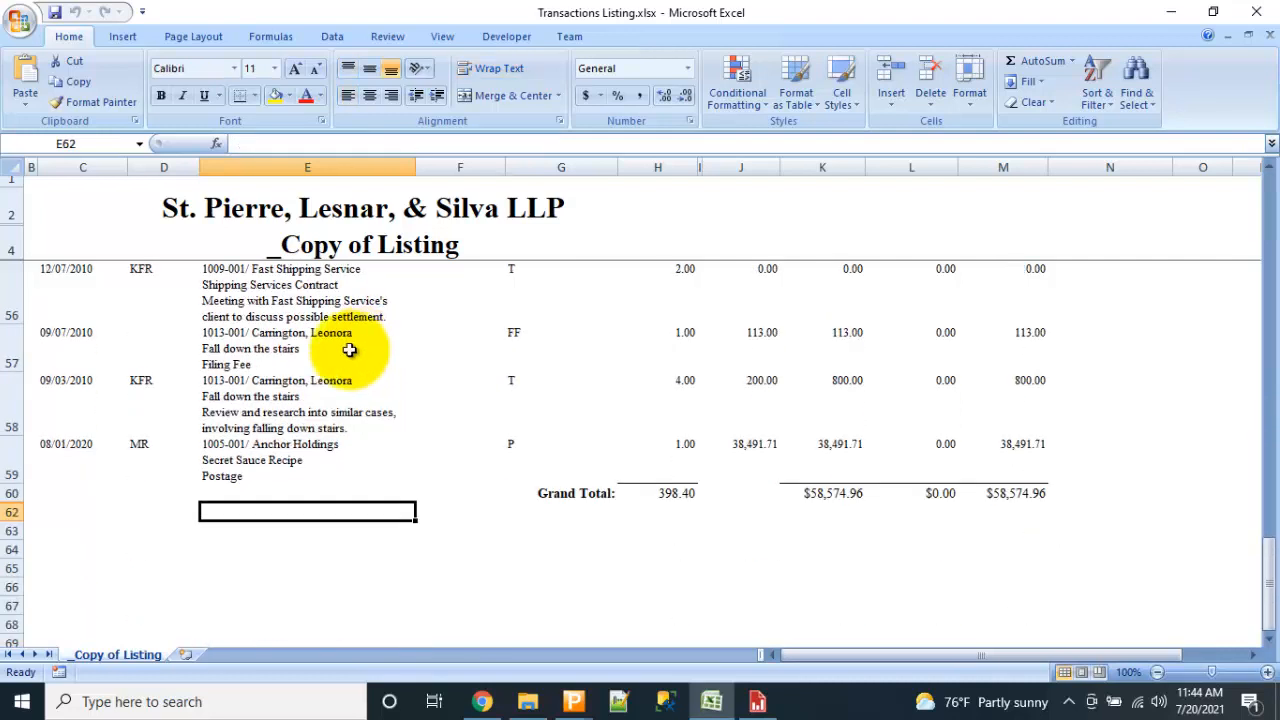
{"action": "left_click", "coordinate": [12, 494]}
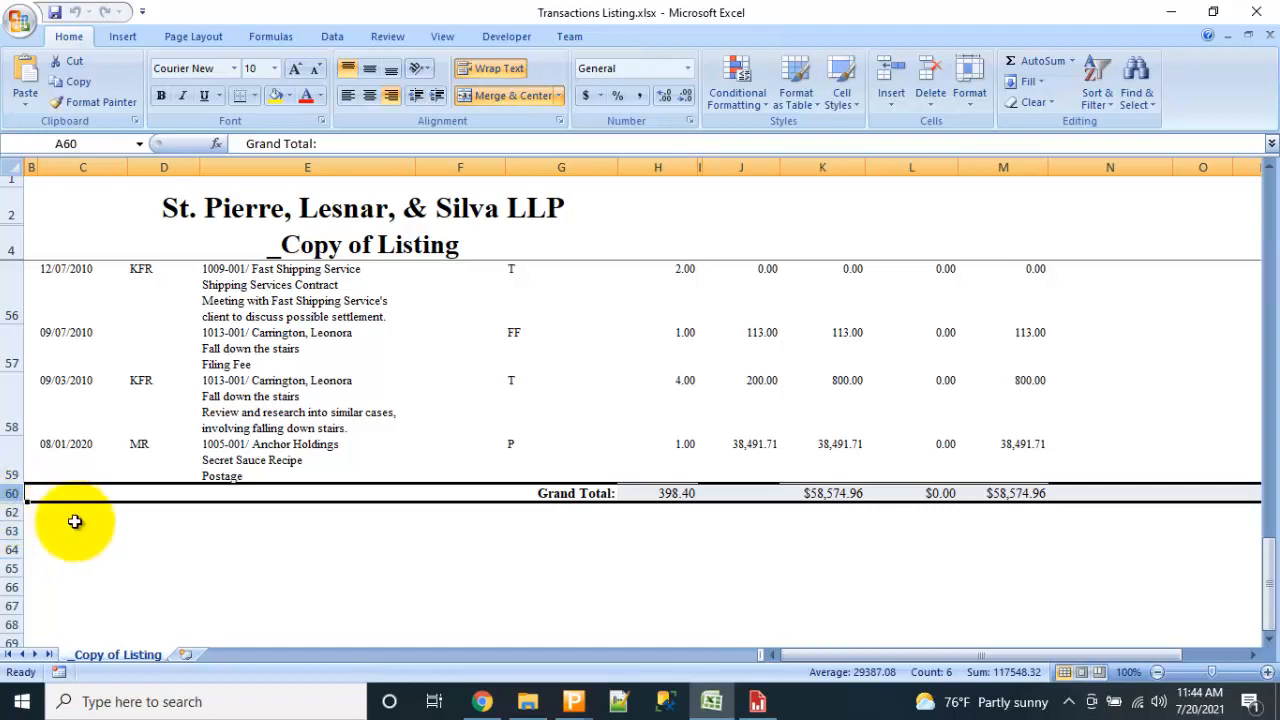
{"action": "key", "text": "ctrl+Home"}
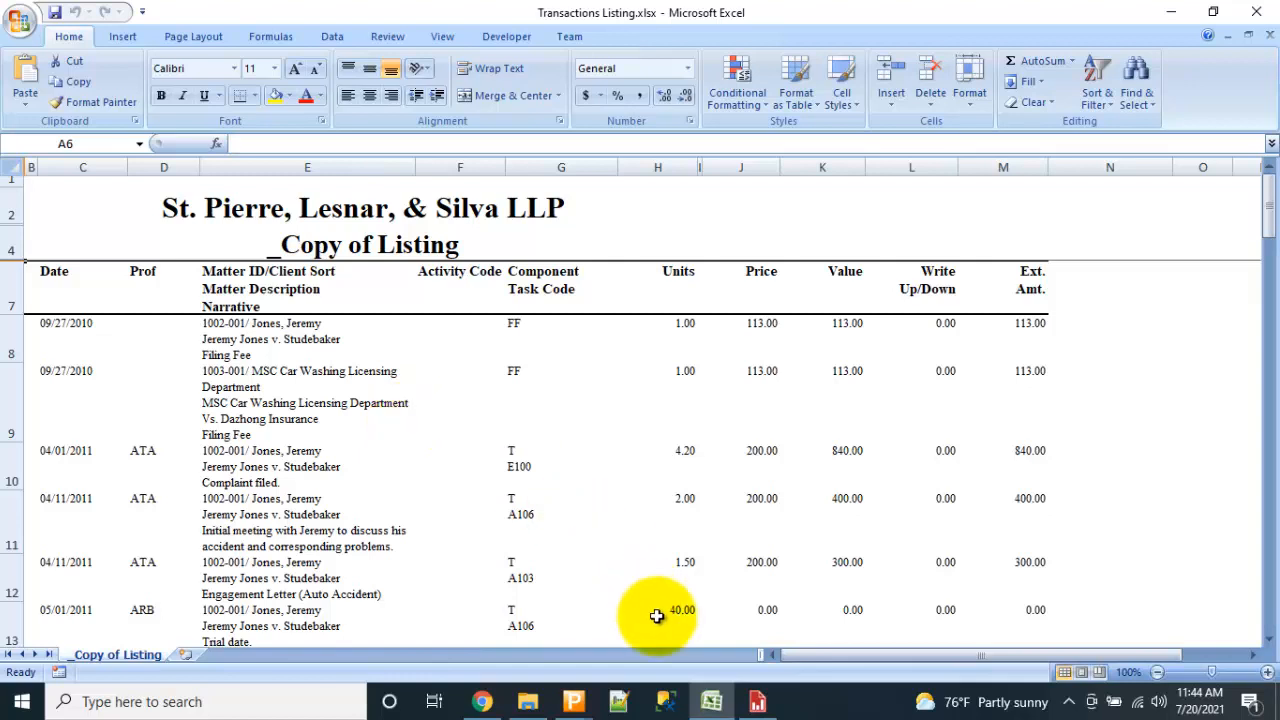
Switch to ProLaw's Transactions Reports window and check which actions are available for the standard Listing report.
{"action": "mouse_move", "coordinate": [566, 700]}
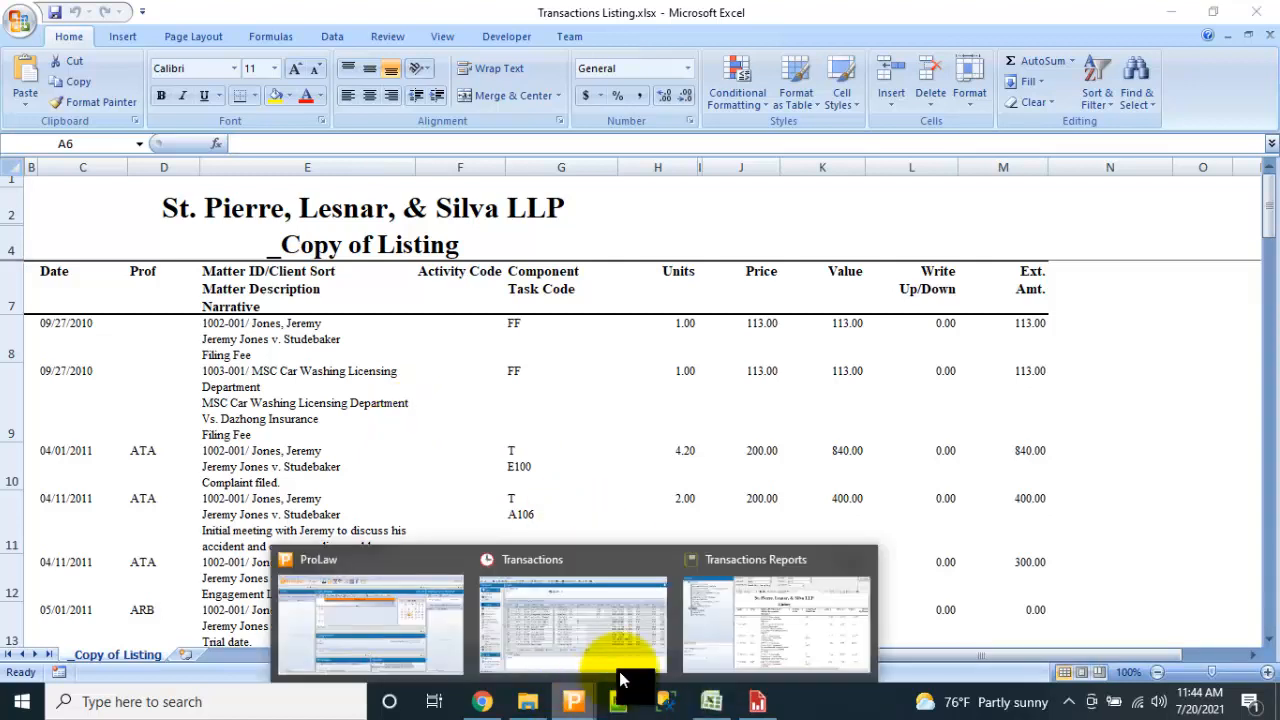
{"action": "left_click", "coordinate": [765, 640]}
{"action": "right_click", "coordinate": [81, 243]}
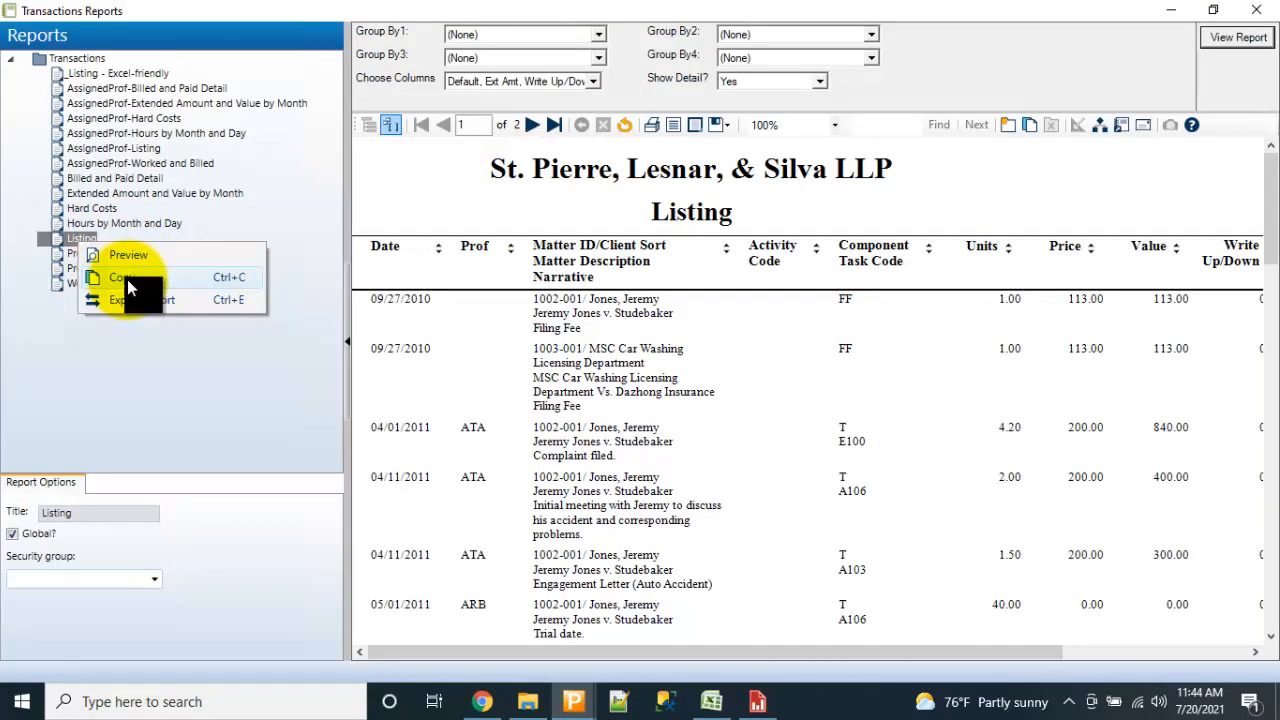
{"action": "left_click", "coordinate": [170, 378]}
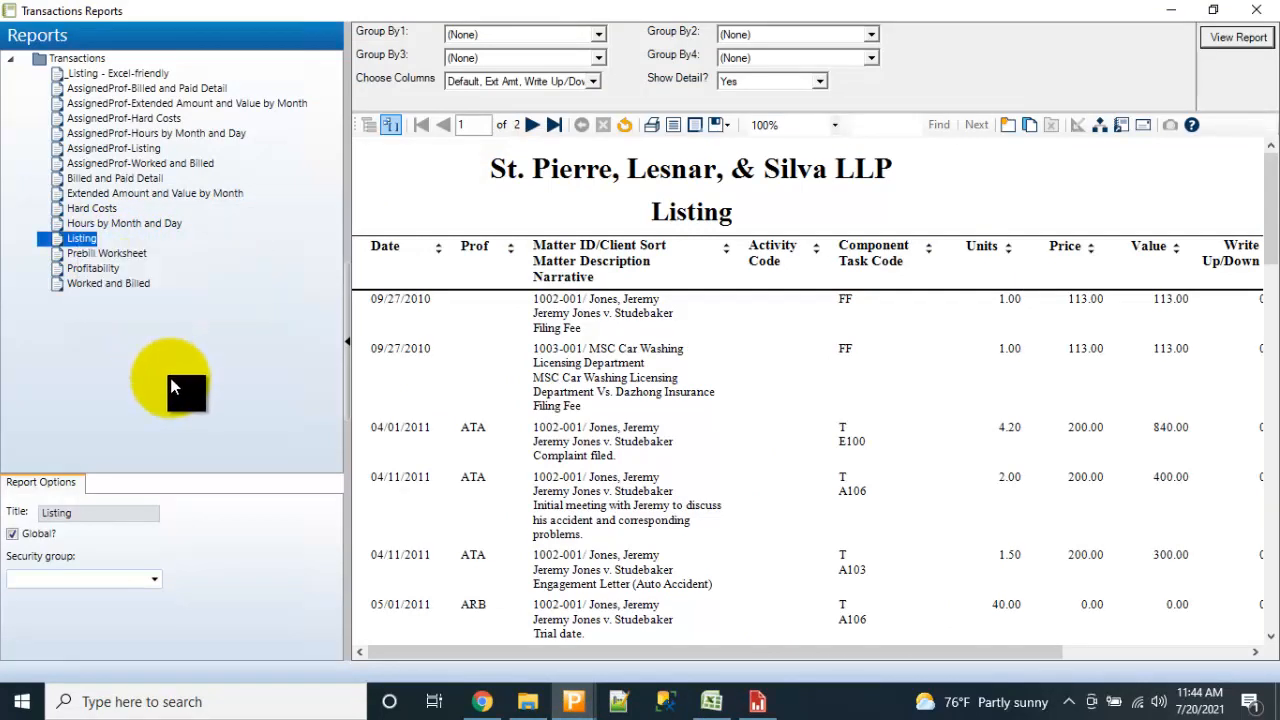
Preview the "_Listing - Excel-friendly" report and check which actions are available for it.
{"action": "left_click", "coordinate": [135, 74]}
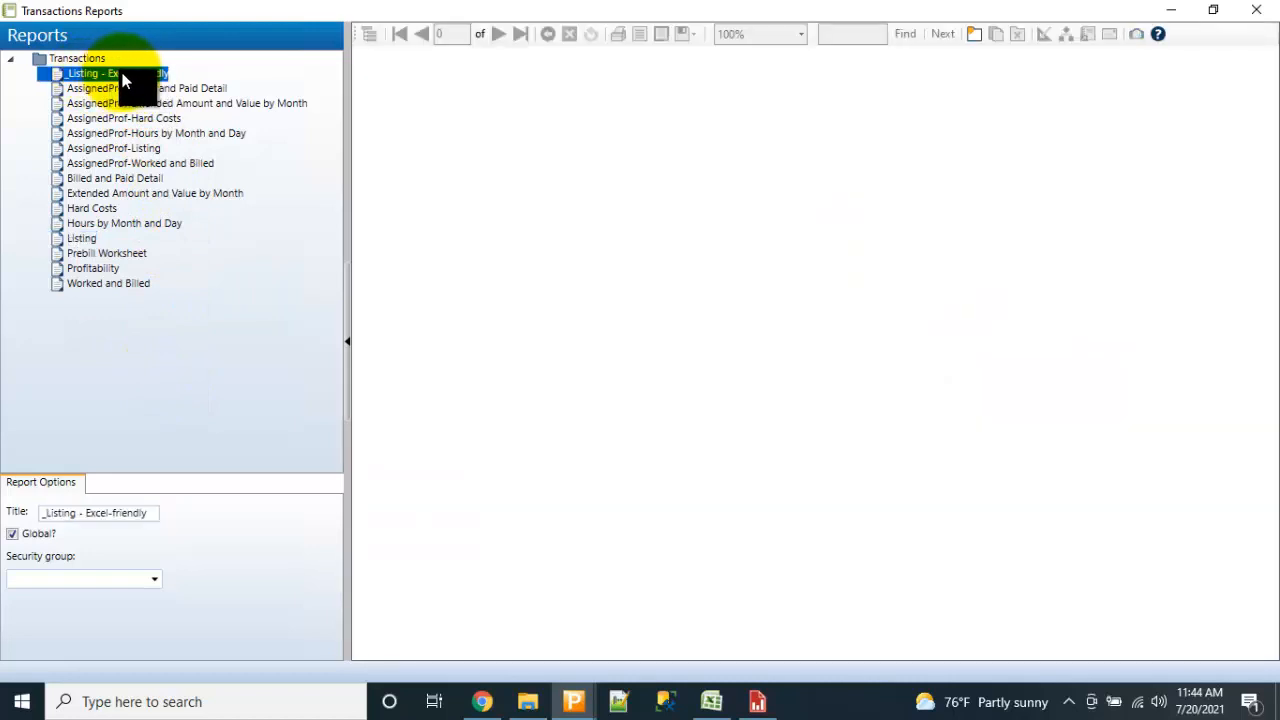
{"action": "right_click", "coordinate": [122, 80]}
{"action": "left_click", "coordinate": [157, 88]}
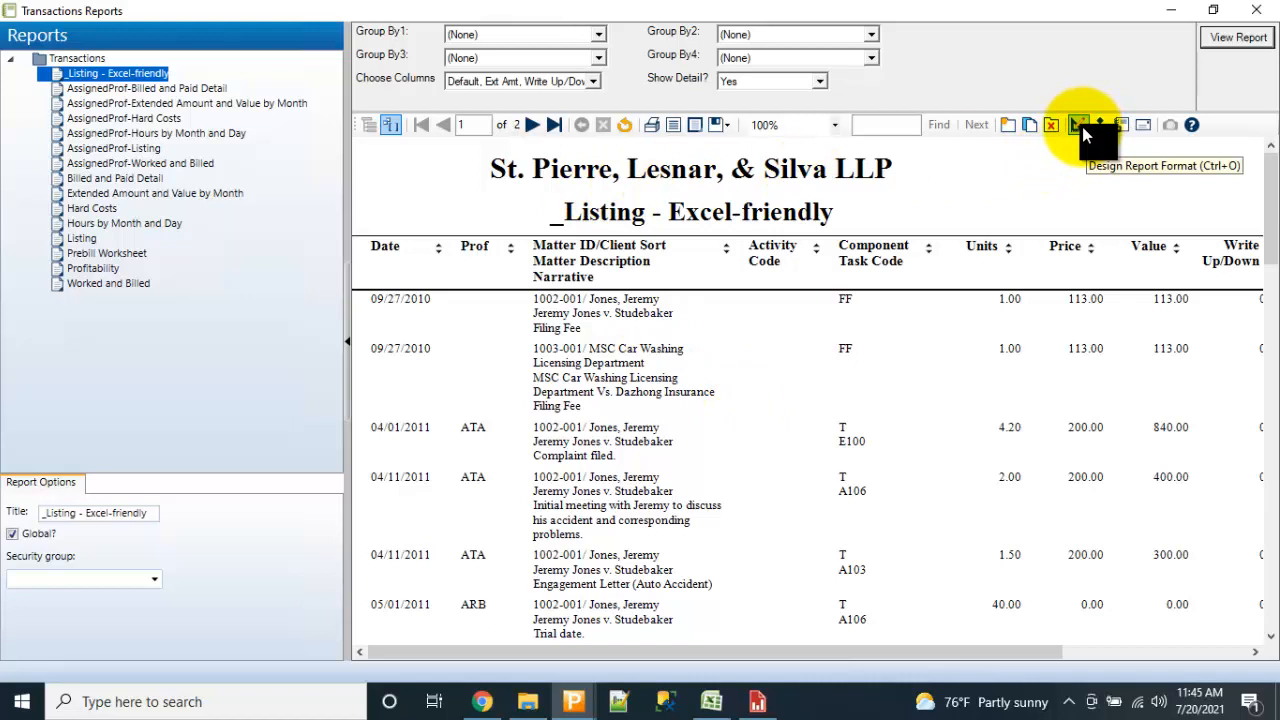
{"action": "right_click", "coordinate": [120, 75]}
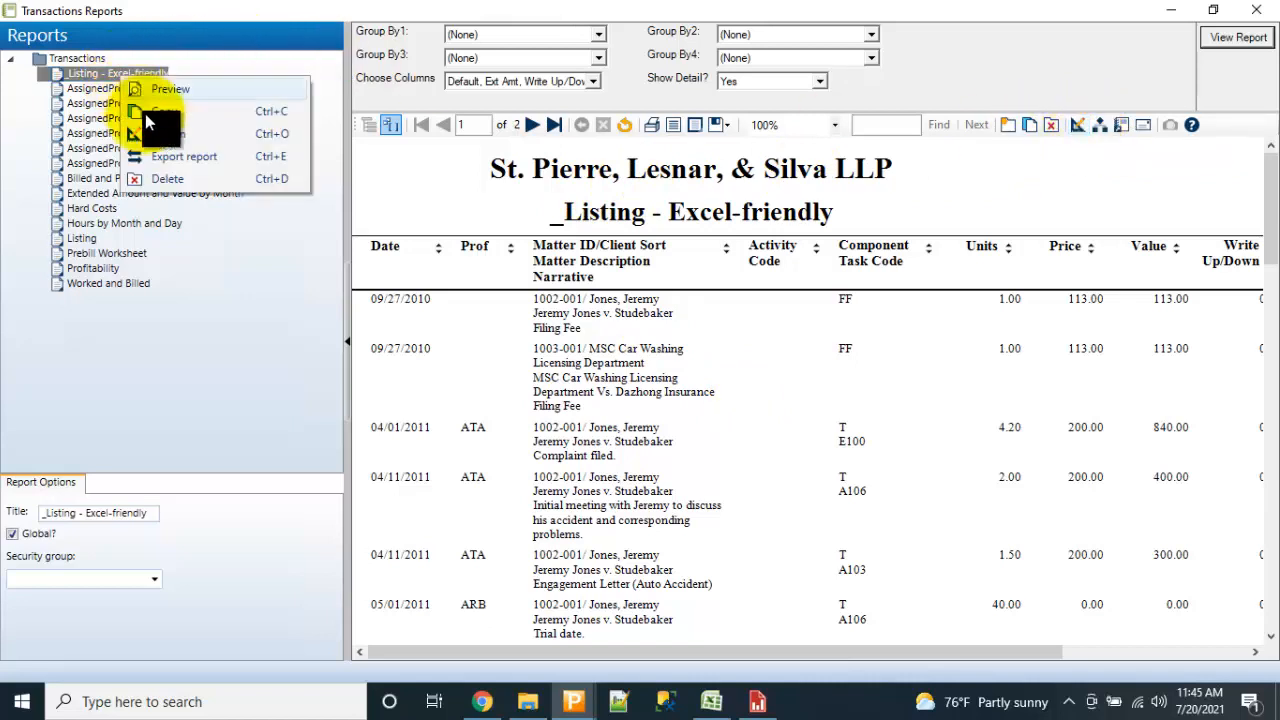
{"action": "left_click", "coordinate": [520, 500]}
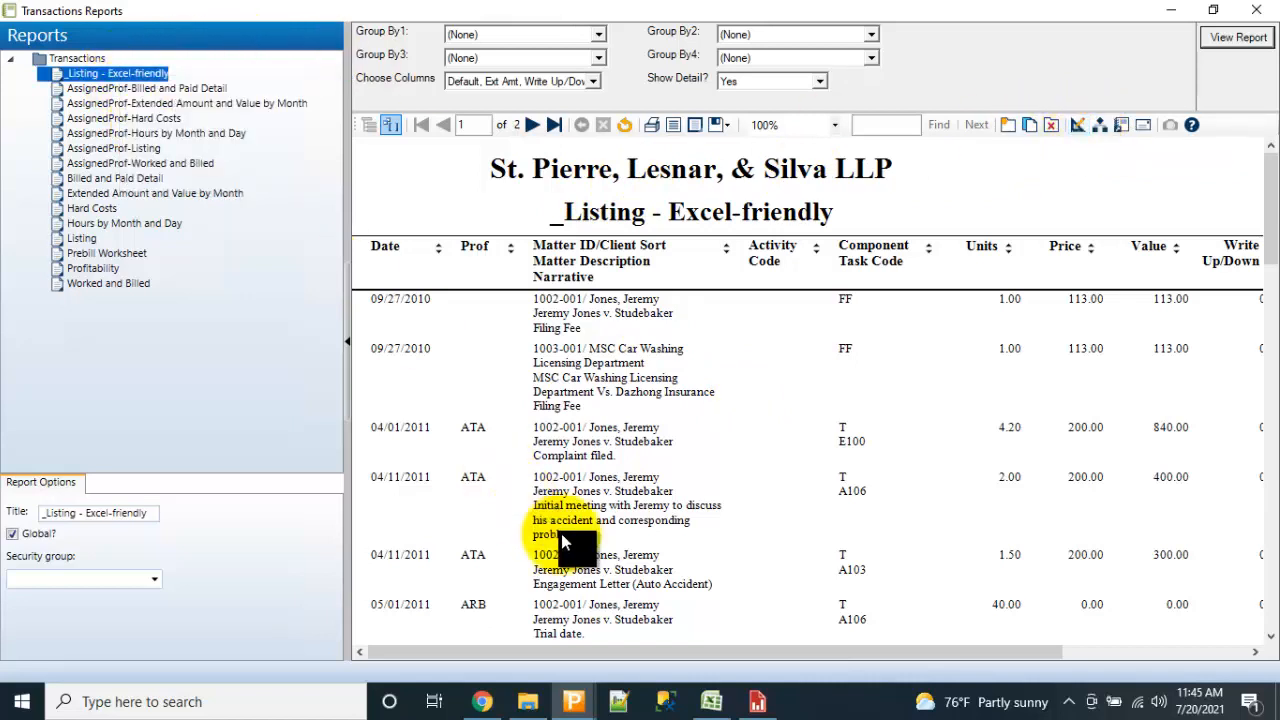
Switch to Microsoft Report Builder and expand the Location property of the company name text box in the page header.
{"action": "left_click", "coordinate": [752, 703]}
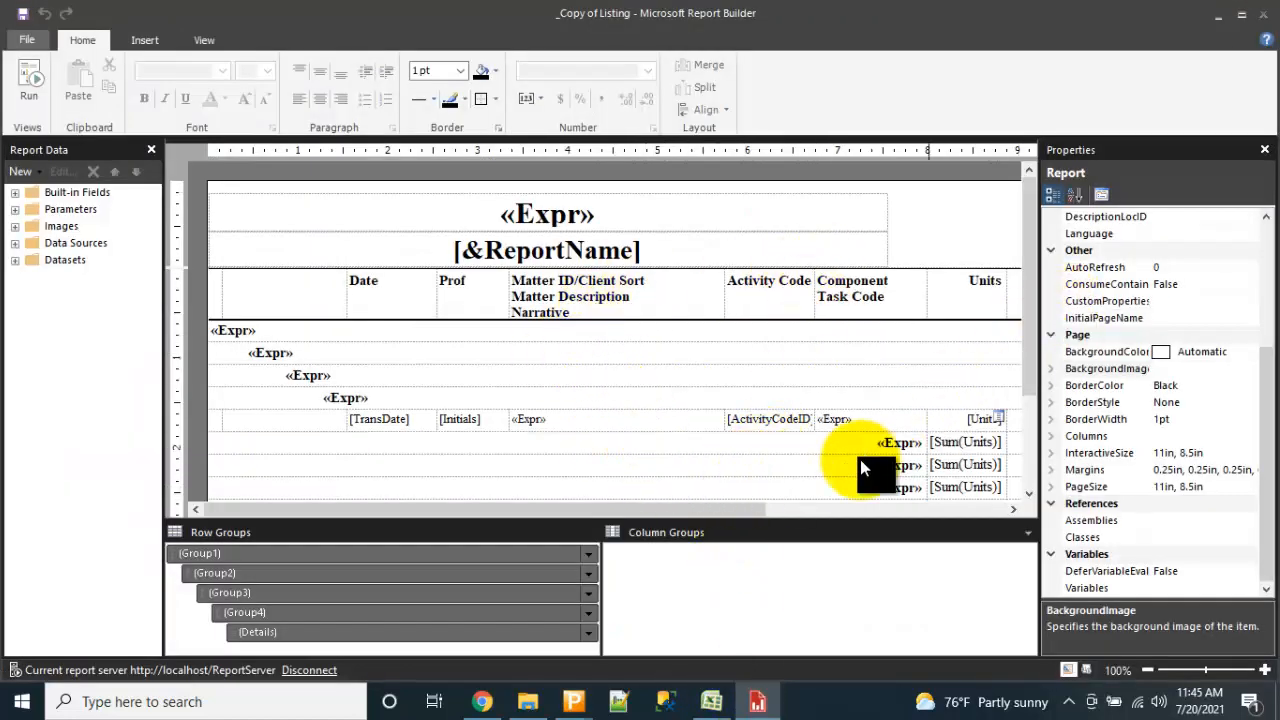
{"action": "mouse_move", "coordinate": [742, 508]}
{"action": "left_mouse_down"}
{"action": "mouse_move", "coordinate": [845, 506]}
{"action": "mouse_move", "coordinate": [745, 508]}
{"action": "left_mouse_up"}
{"action": "left_click", "coordinate": [948, 228]}
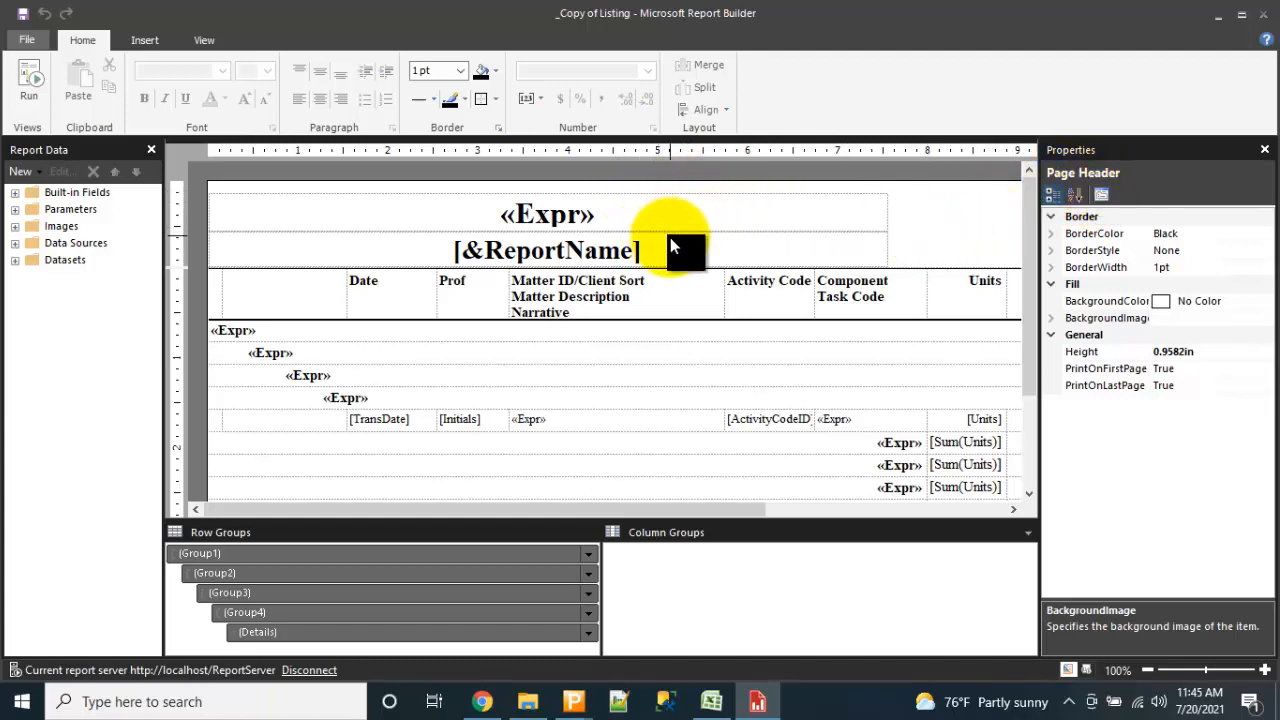
{"action": "left_click", "coordinate": [645, 200]}
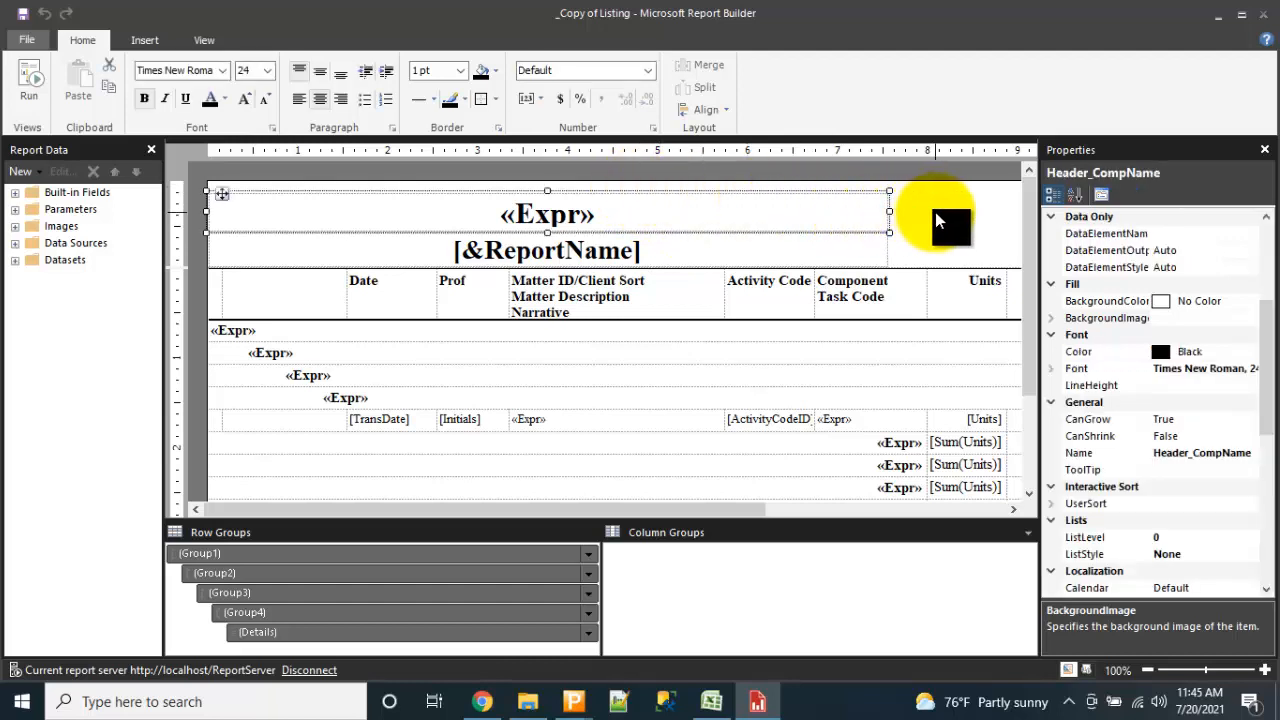
{"action": "left_click_drag", "start_coordinate": [1265, 405], "coordinate": [1266, 566]}
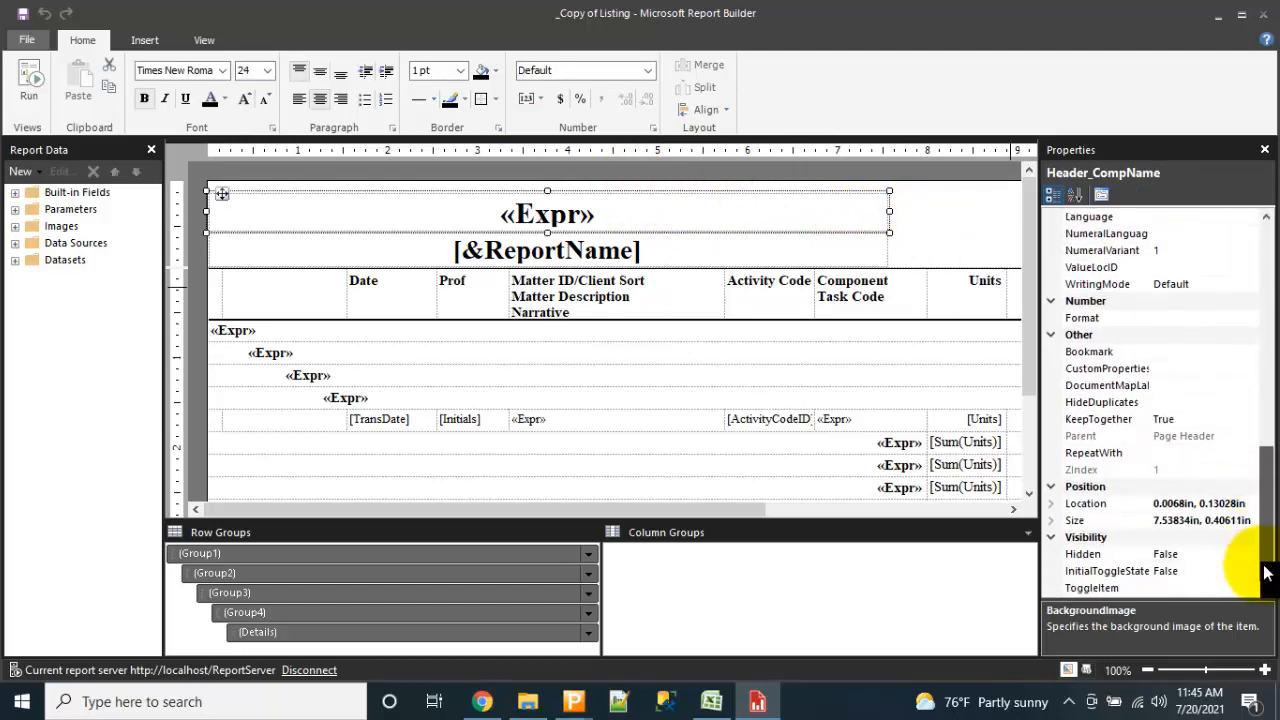
{"action": "left_click", "coordinate": [1050, 503]}
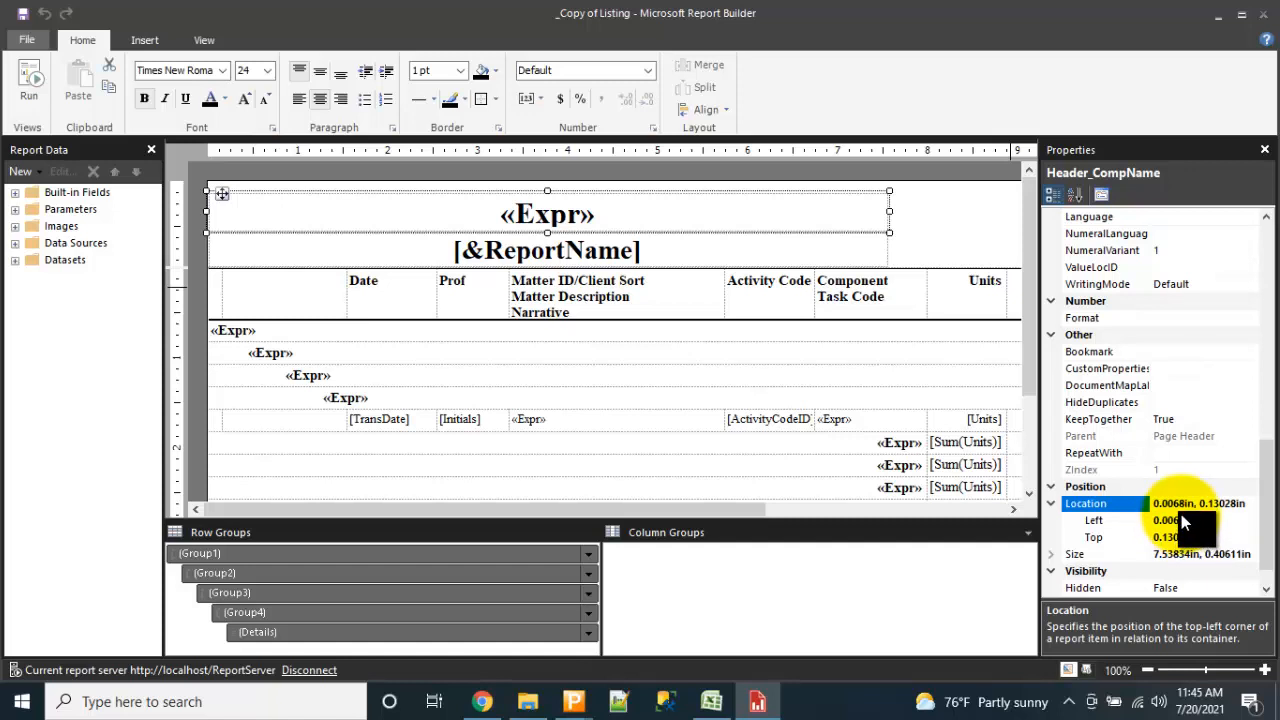
Switch to Excel and inspect the narrow row 1 and columns A and B around the exported sheet's header.
{"action": "left_click", "coordinate": [711, 701]}
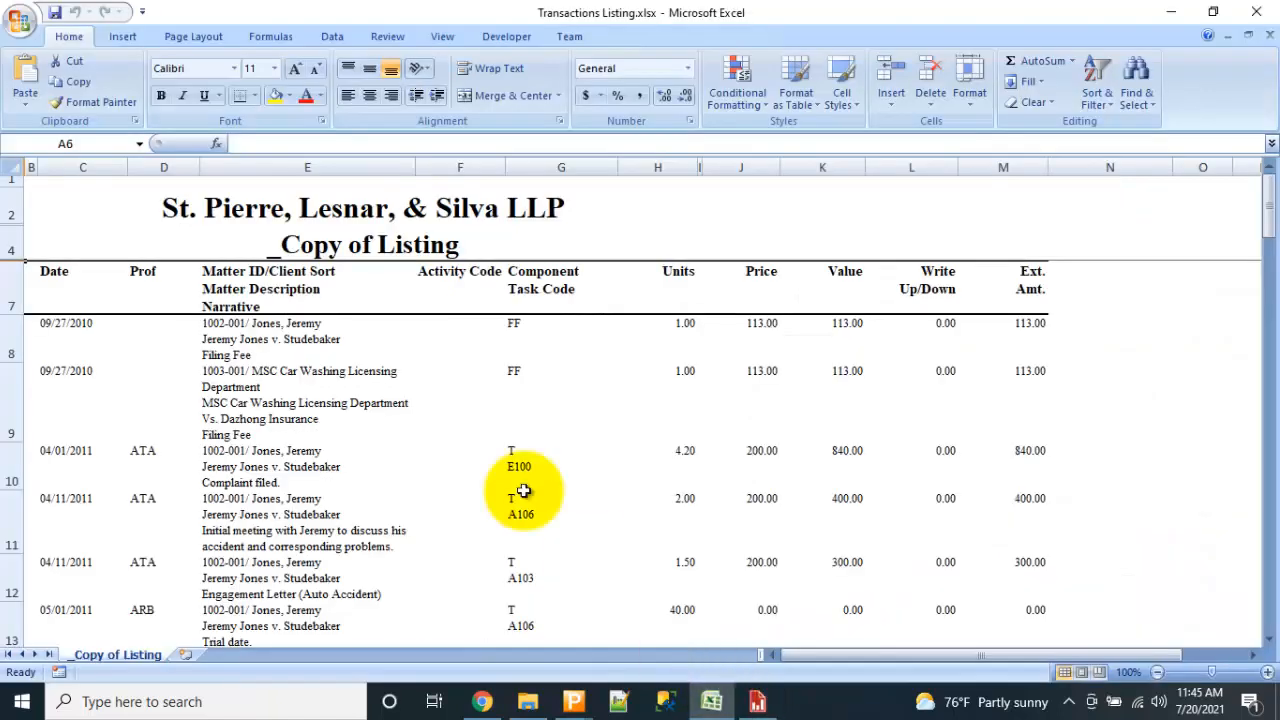
{"action": "left_click", "coordinate": [11, 180]}
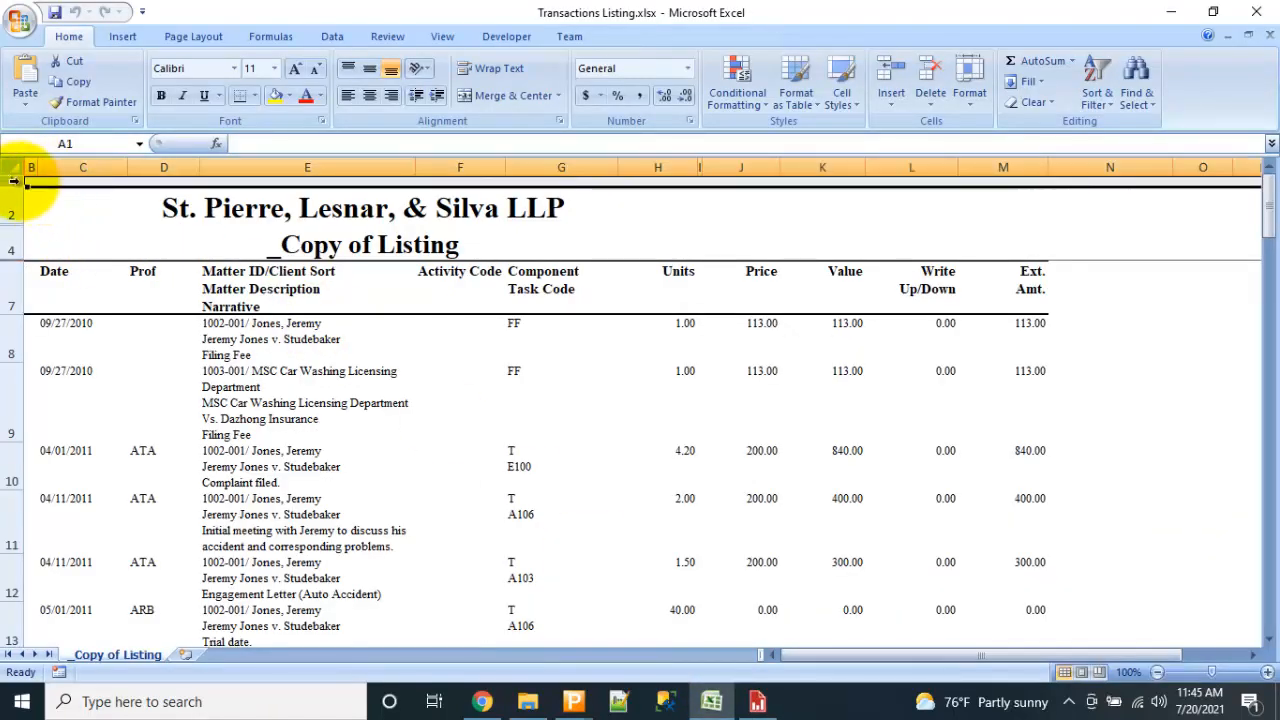
{"action": "left_click", "coordinate": [91, 204]}
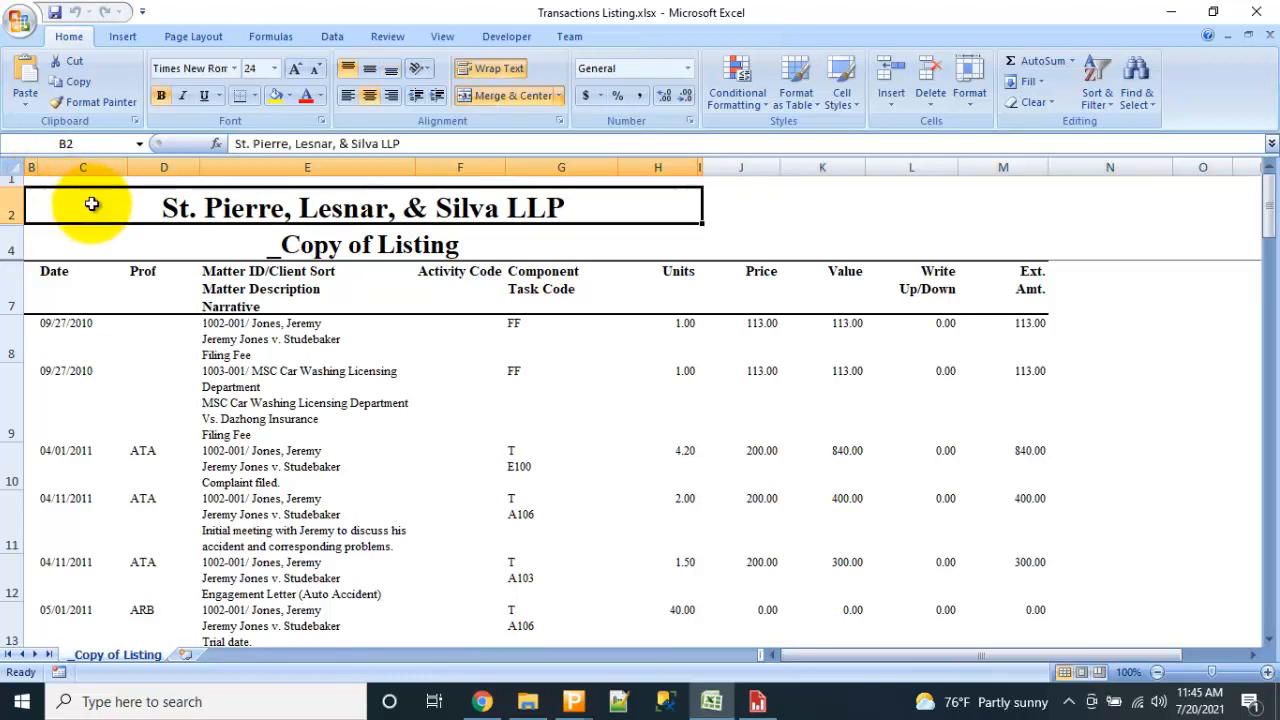
{"action": "left_click", "coordinate": [9, 179]}
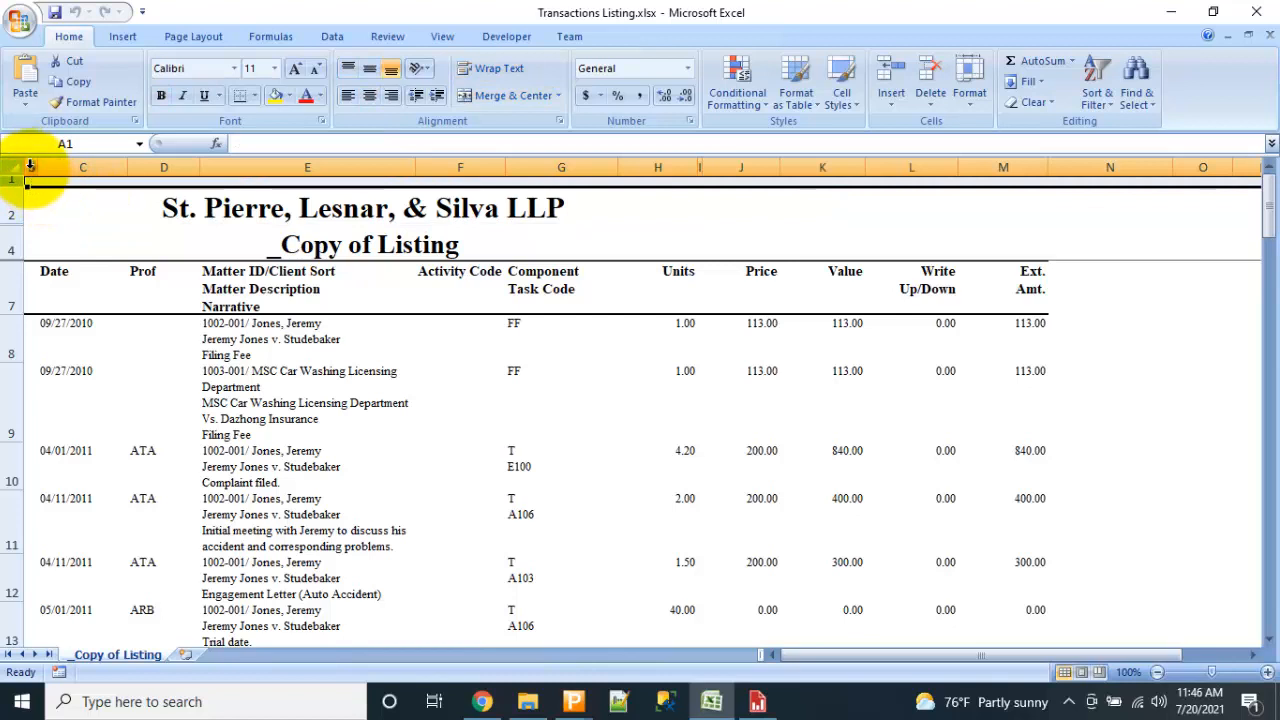
{"action": "left_click", "coordinate": [32, 168]}
{"action": "key", "text": "Left"}
{"action": "key", "text": "Right"}
{"action": "key", "text": "Left"}
{"action": "key", "text": "Right"}
{"action": "key", "text": "Left"}
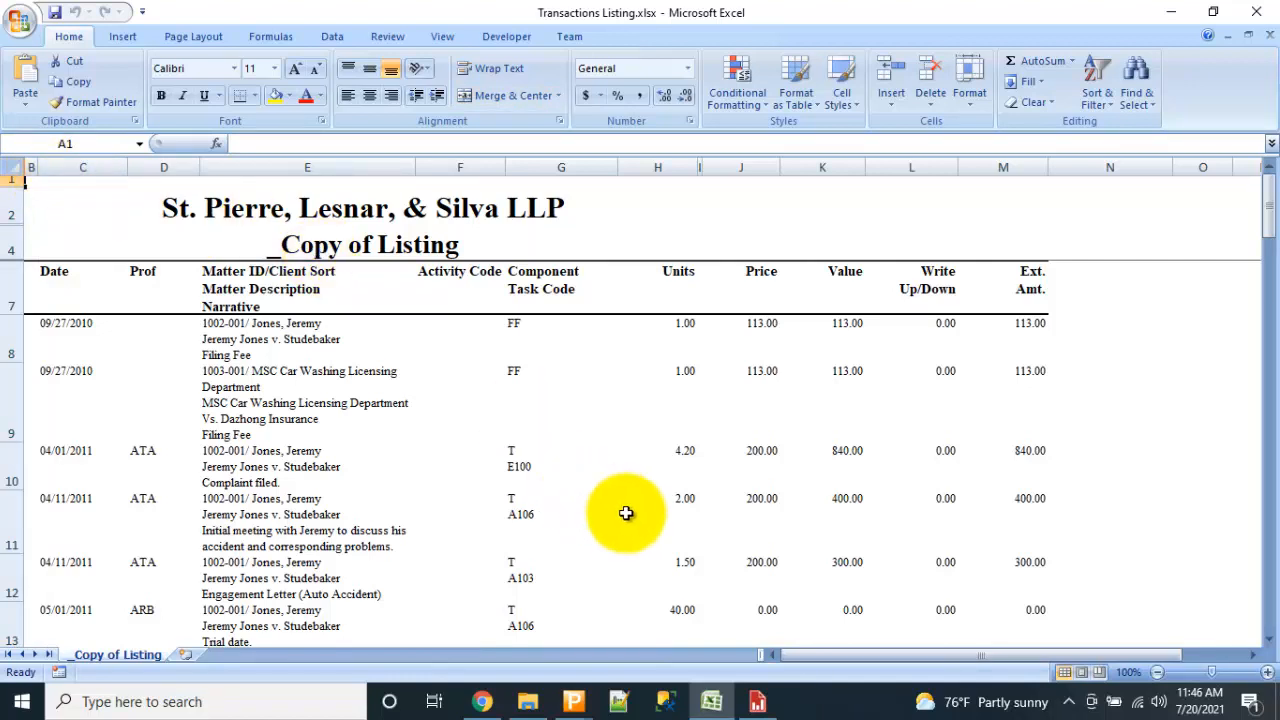
Switch to Report Builder and expand the Location property of the Transactions_Worked_And_Billed table.
{"action": "left_click", "coordinate": [757, 701]}
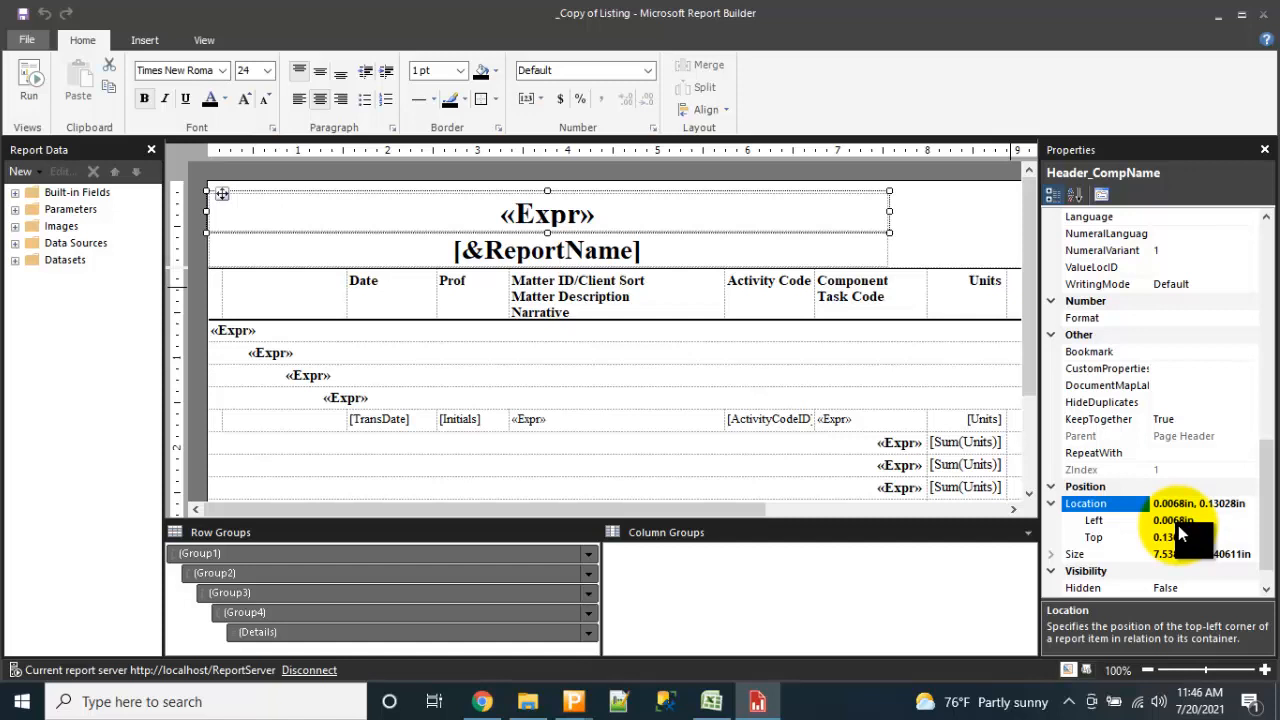
{"action": "left_click", "coordinate": [530, 337]}
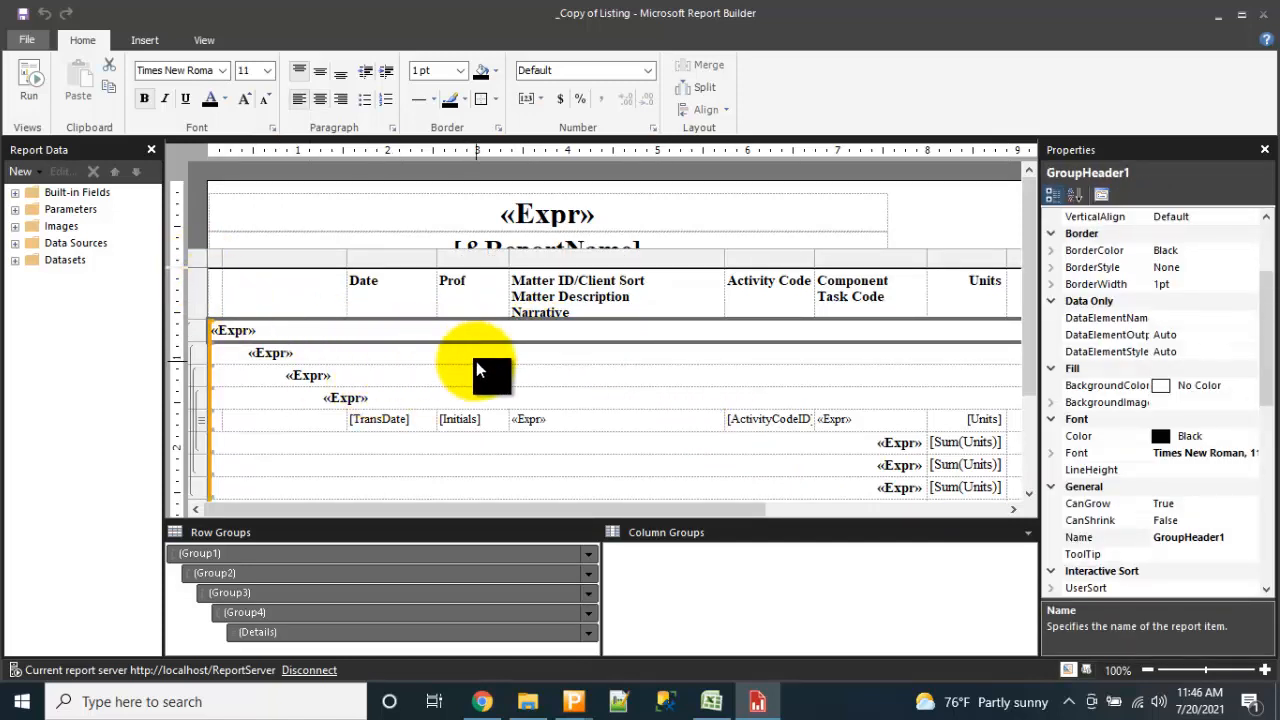
{"action": "left_click", "coordinate": [192, 266]}
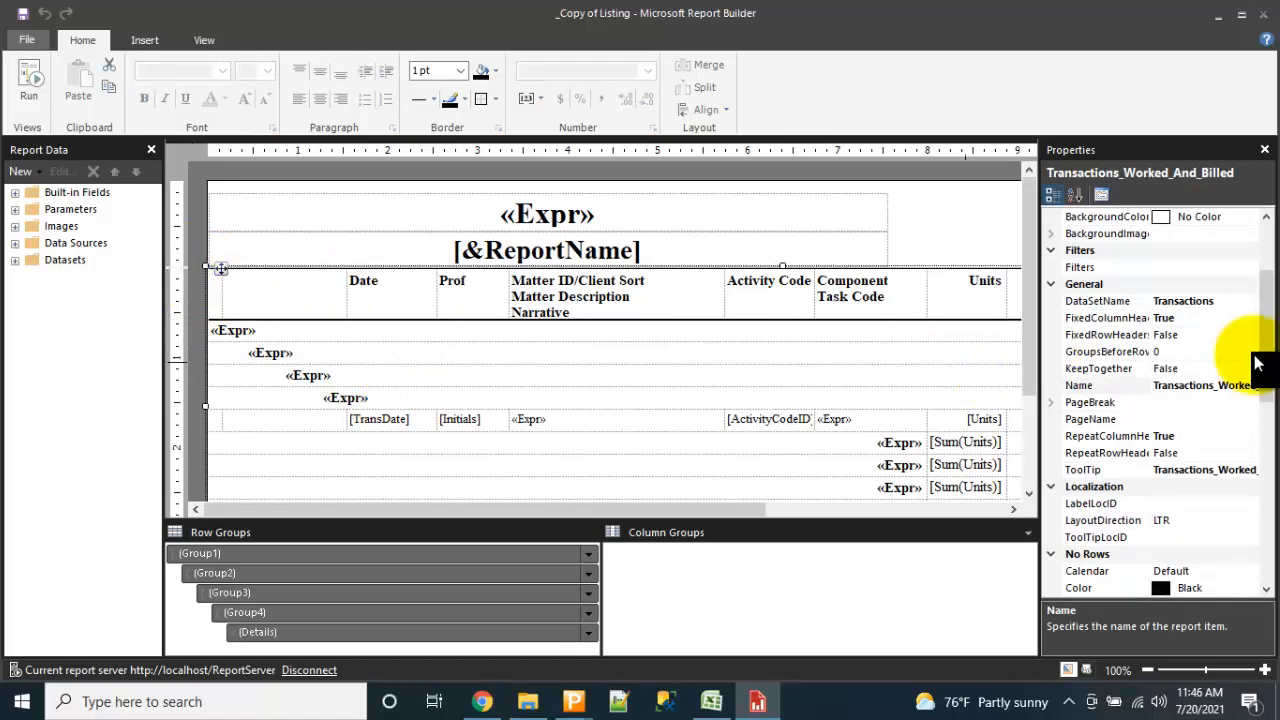
{"action": "left_click_drag", "start_coordinate": [1266, 357], "coordinate": [1266, 528]}
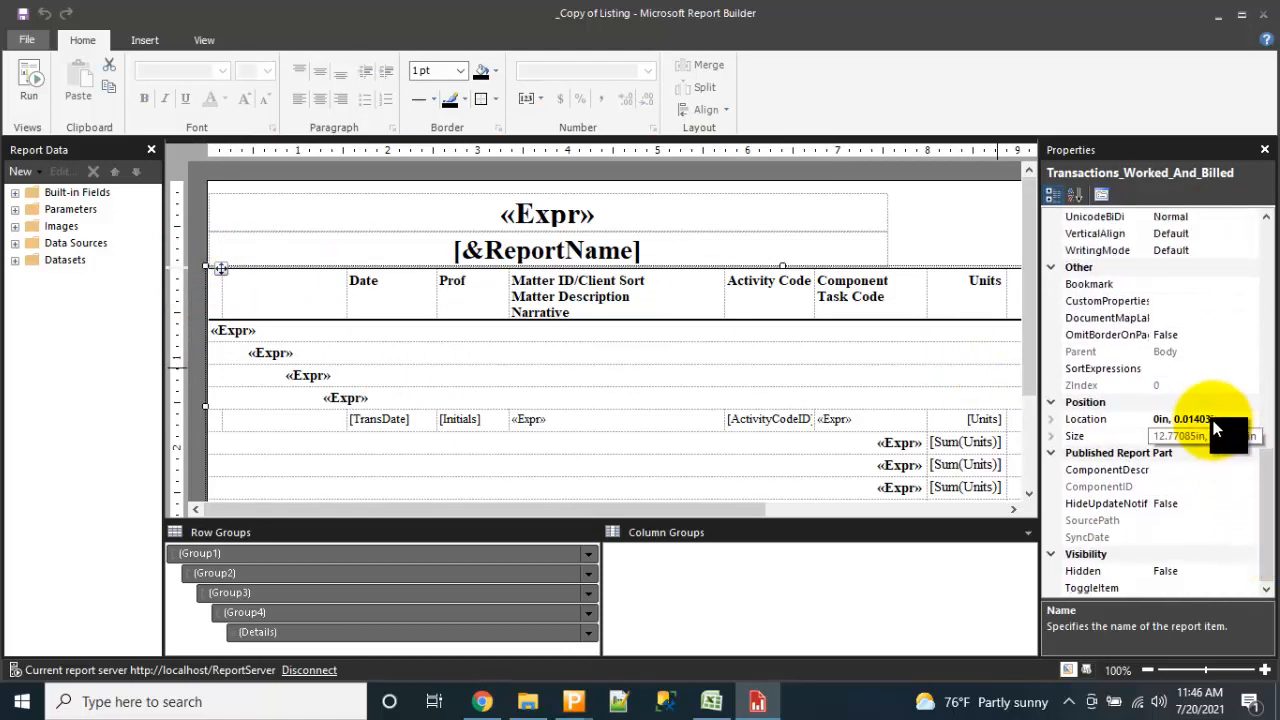
{"action": "left_click", "coordinate": [1053, 420]}
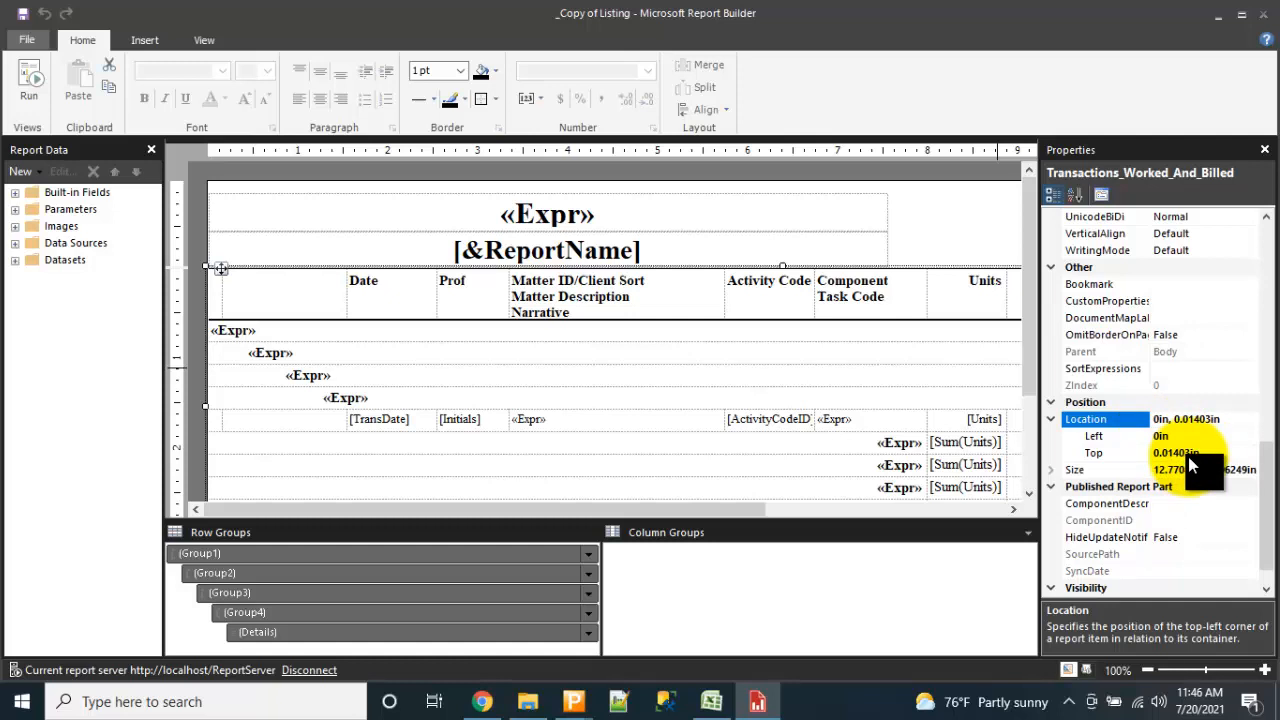
Select the table's narrow empty first column, and switch to Excel to examine the matching narrow column B.
{"action": "left_click", "coordinate": [984, 226]}
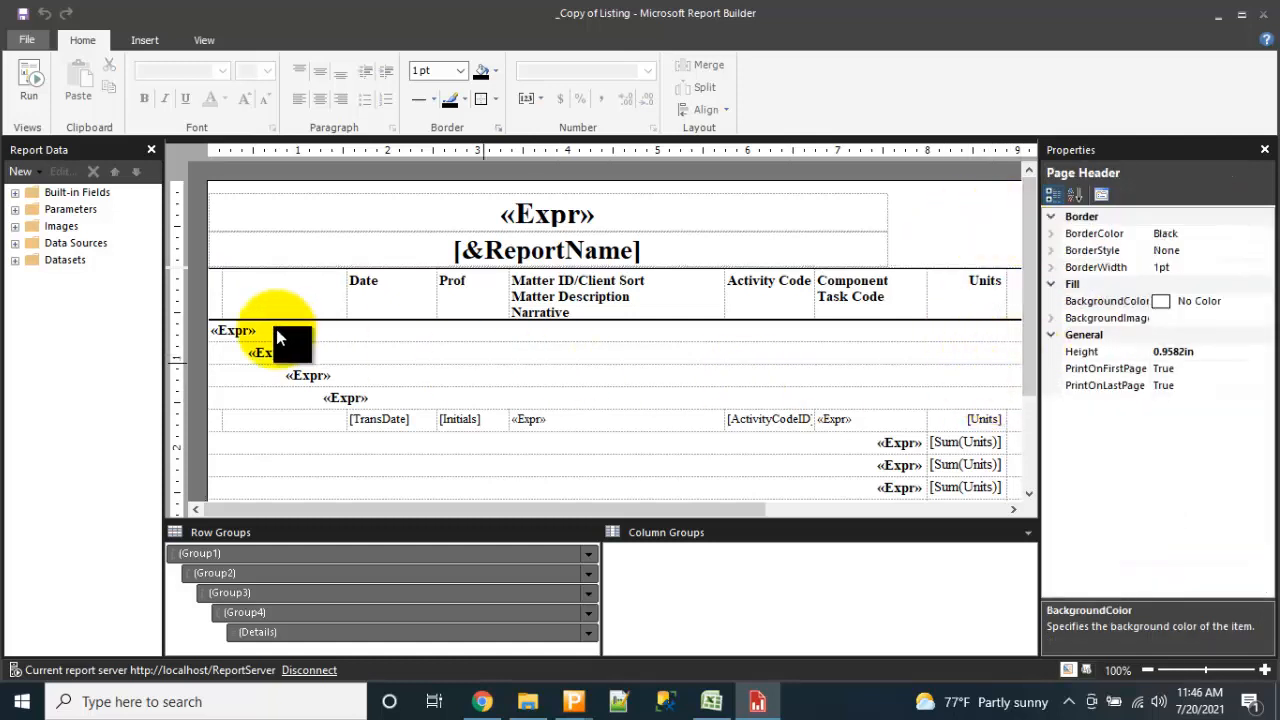
{"action": "left_click", "coordinate": [215, 297]}
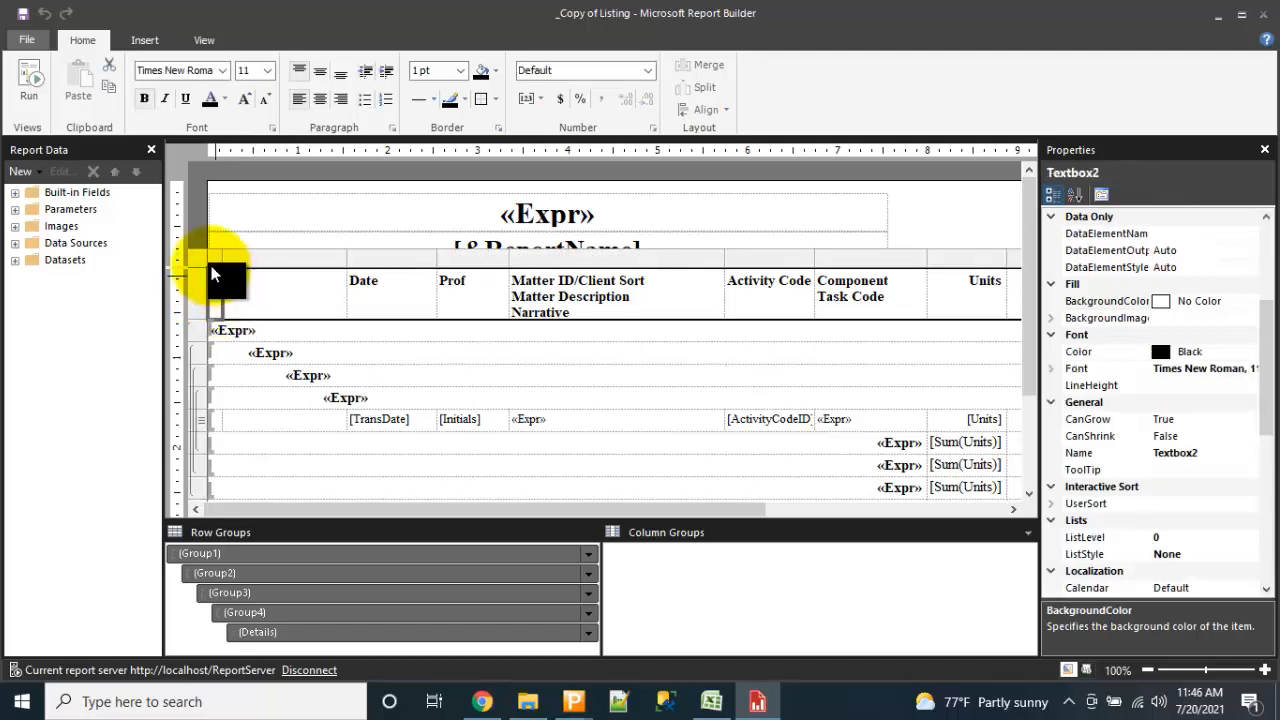
{"action": "left_click", "coordinate": [211, 258]}
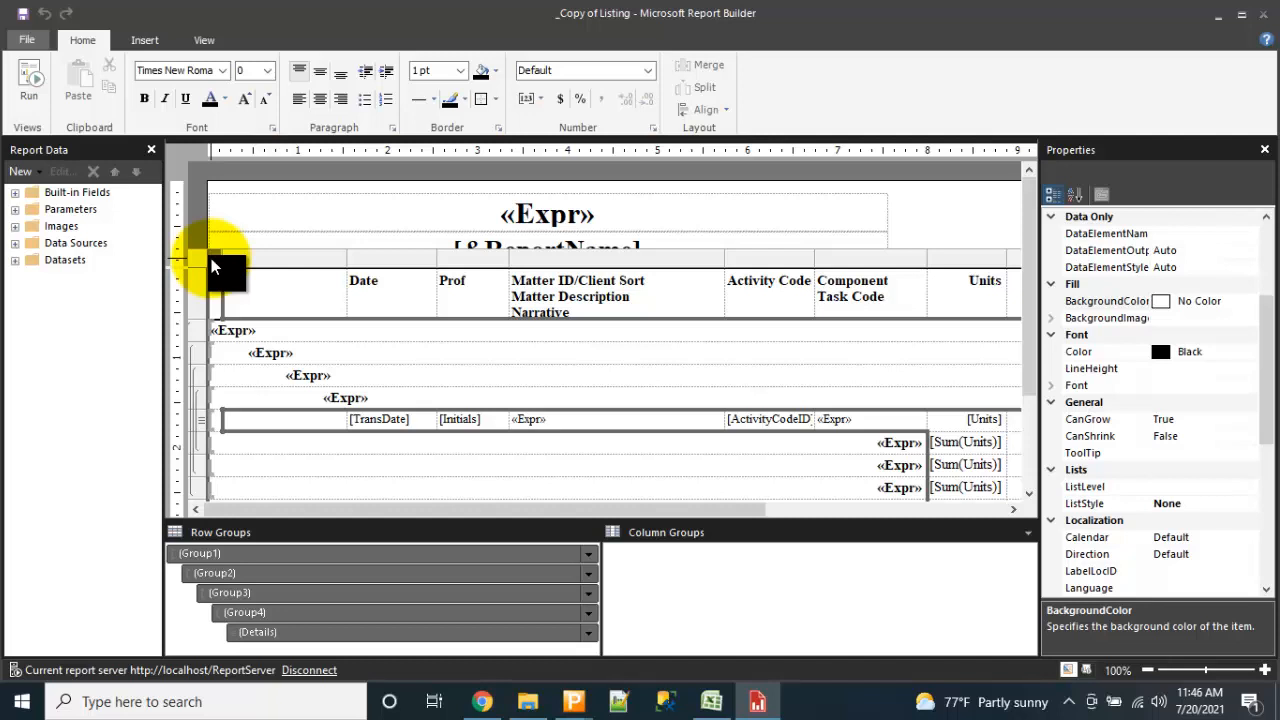
{"action": "left_click", "coordinate": [722, 704]}
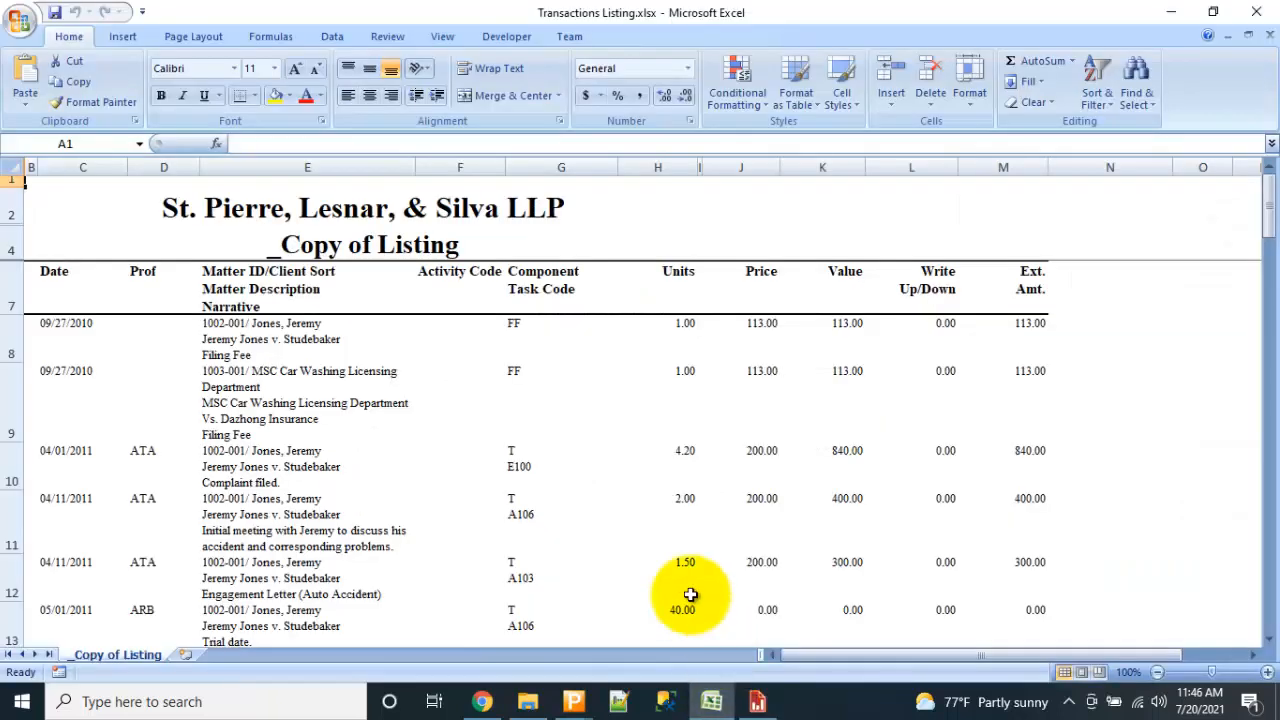
{"action": "left_click", "coordinate": [32, 165]}
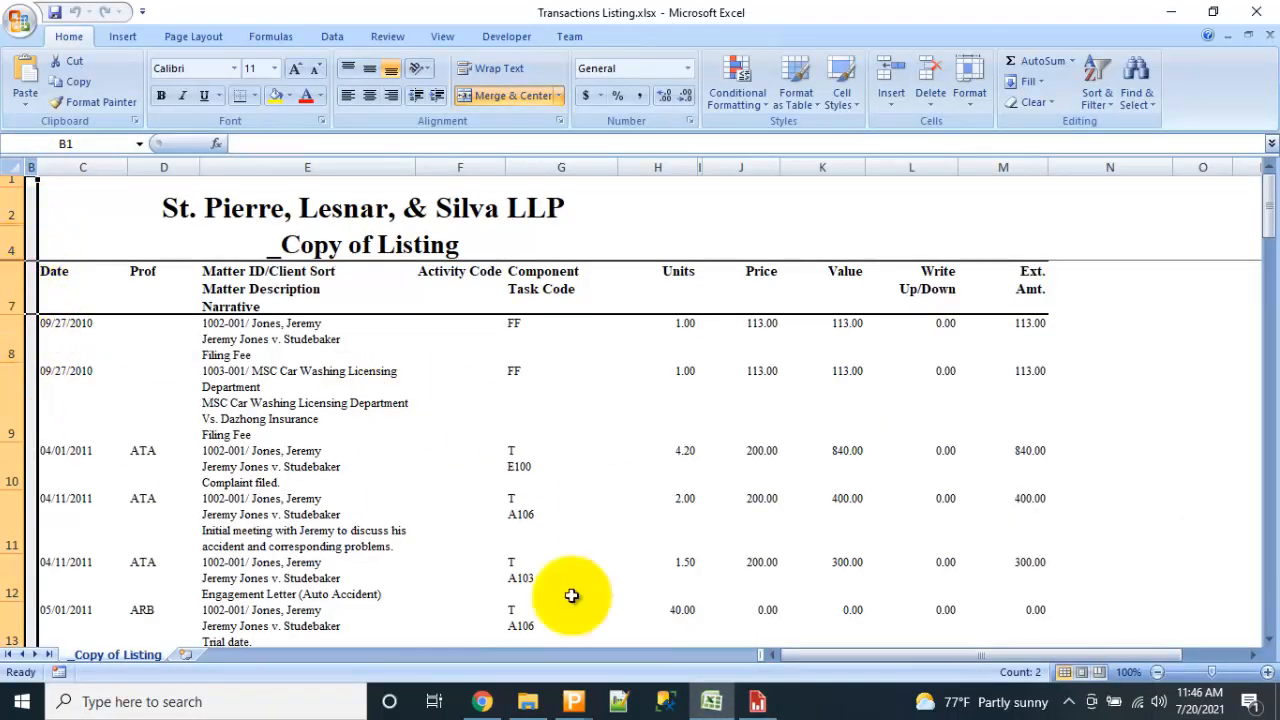
Switch back to Report Builder and examine the table's full width, the page footer, and the group header and footer rows.
{"action": "left_click", "coordinate": [723, 708]}
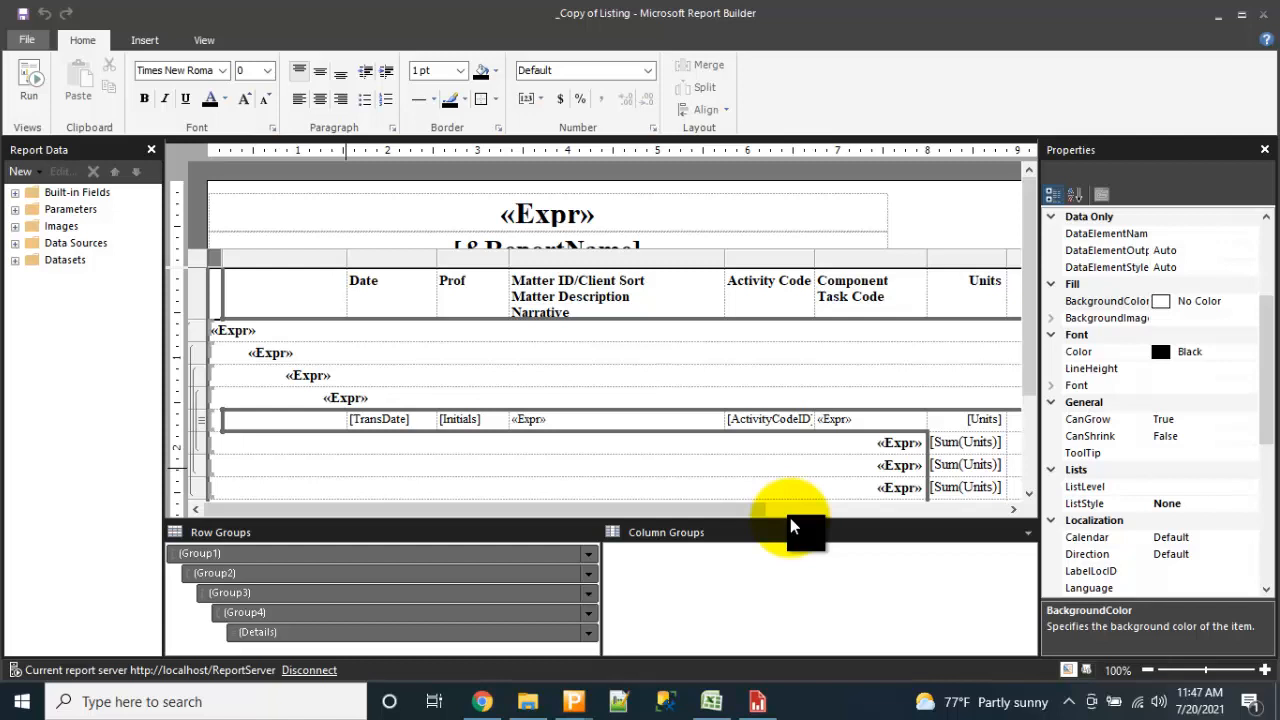
{"action": "left_click_drag", "start_coordinate": [757, 511], "coordinate": [1014, 504]}
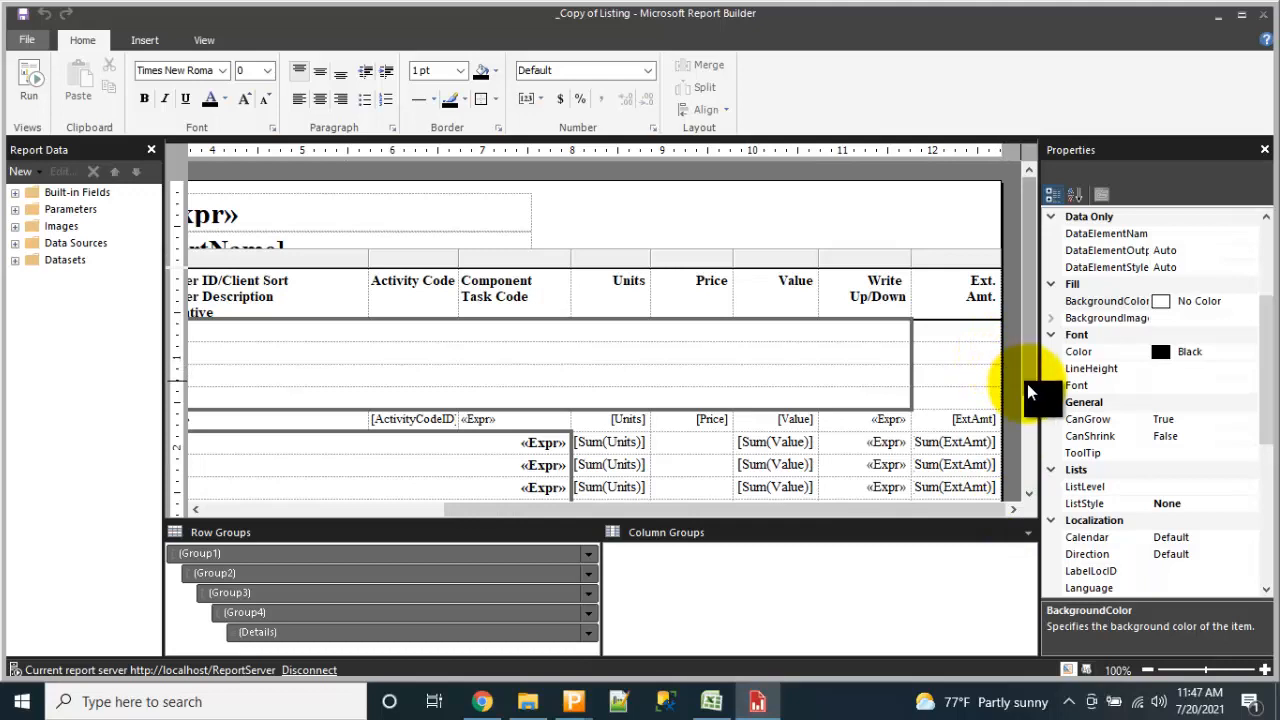
{"action": "left_click_drag", "start_coordinate": [1029, 384], "coordinate": [699, 511]}
{"action": "left_click", "coordinate": [784, 477]}
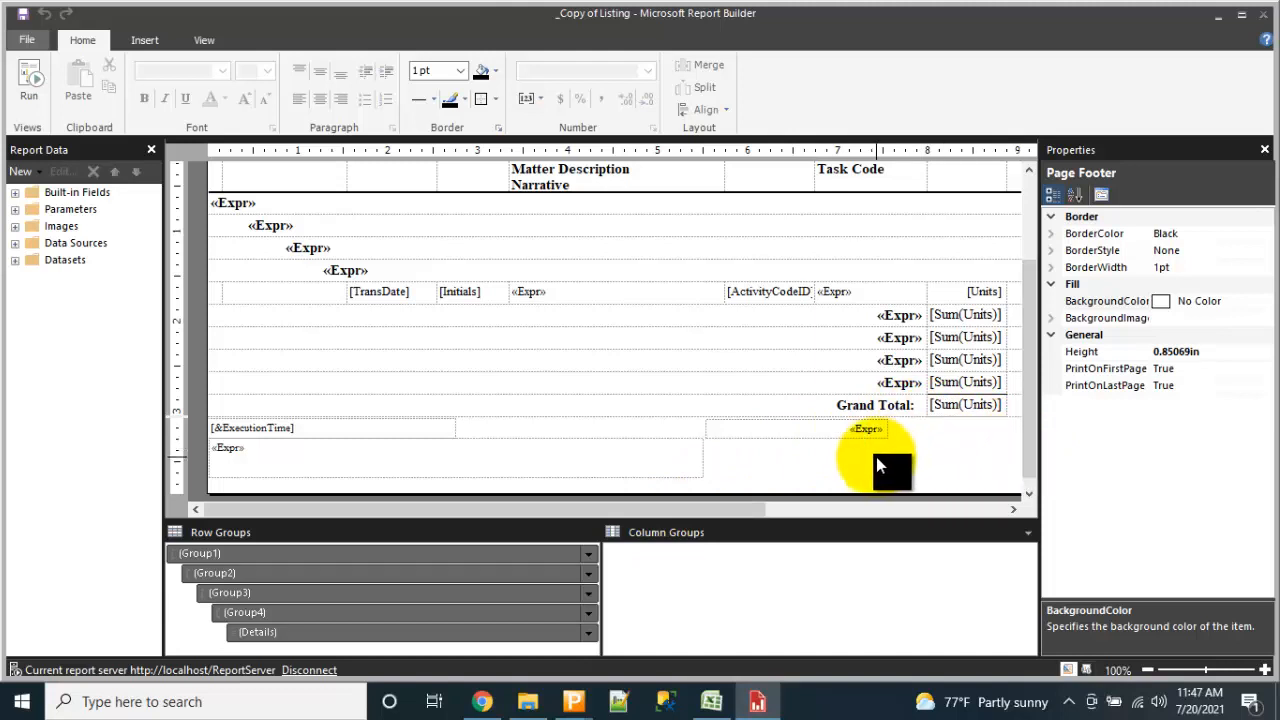
{"action": "left_click", "coordinate": [384, 211]}
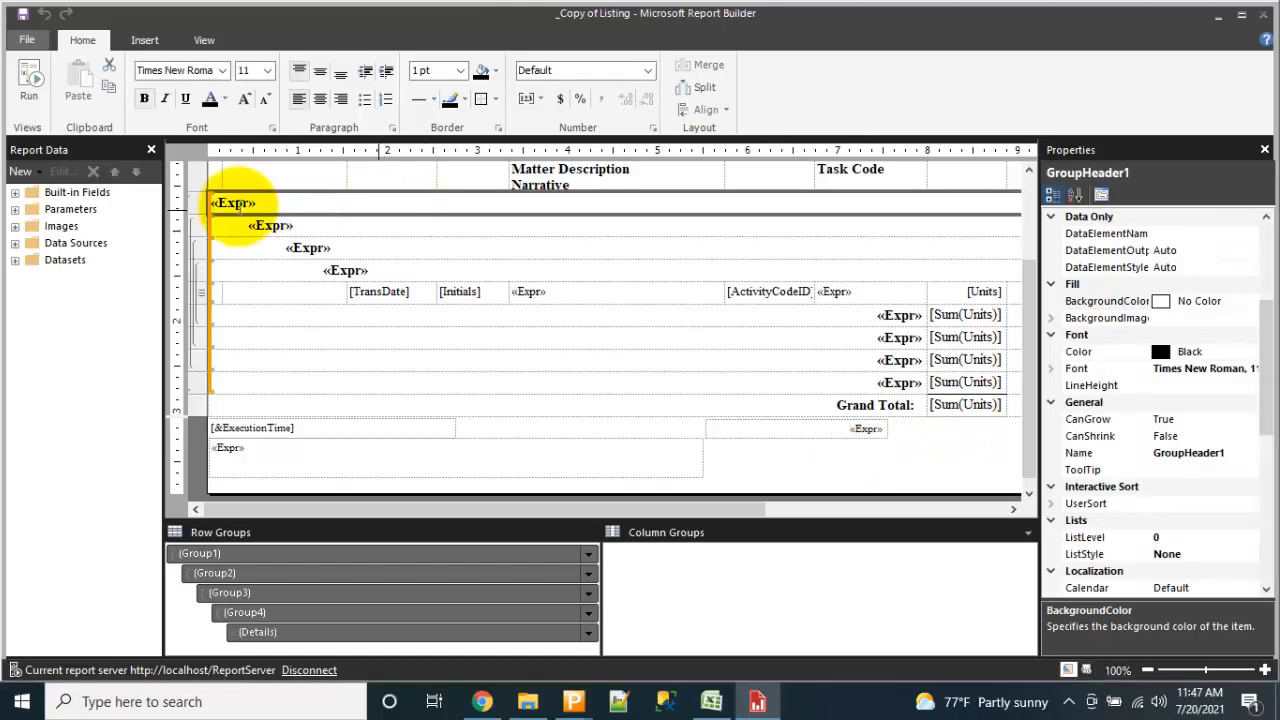
{"action": "left_click", "coordinate": [196, 383]}
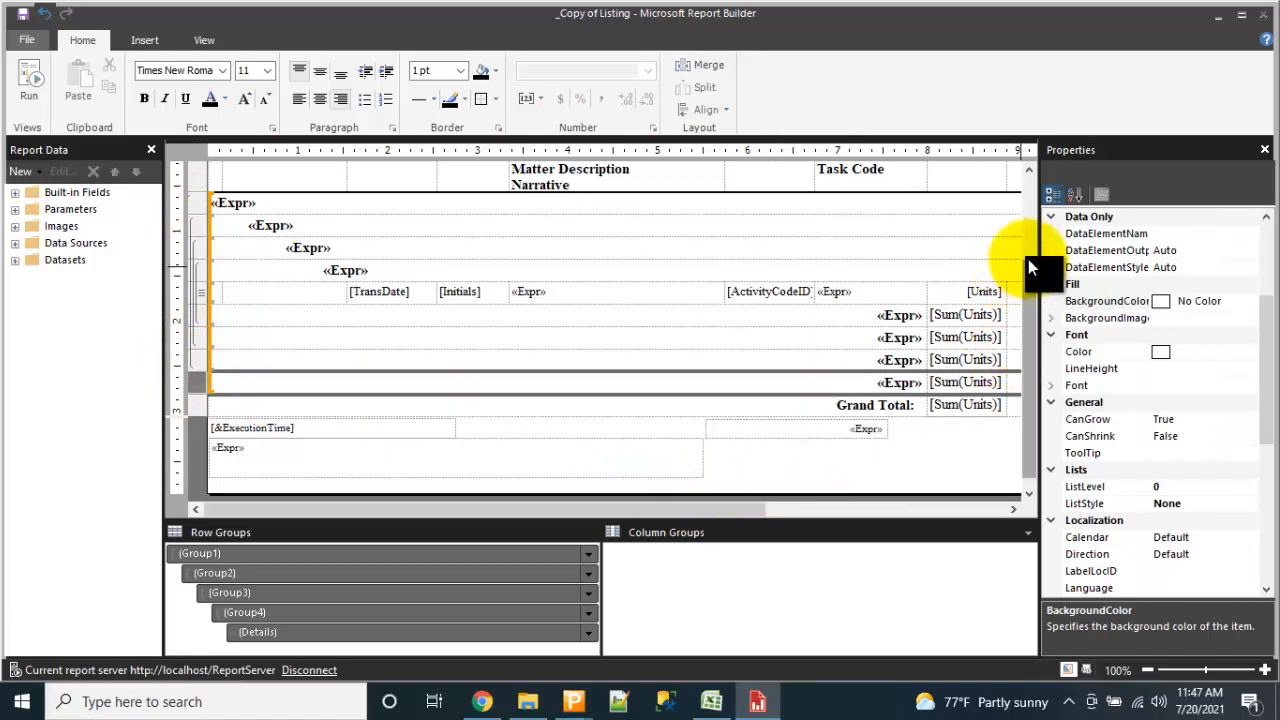
Set the location of the company name text box in the page header to Left 0in and Top 0in.
{"action": "scroll", "coordinate": [1028, 257], "scroll_direction": "up", "scroll_amount": 3}
{"action": "left_click", "coordinate": [940, 232]}
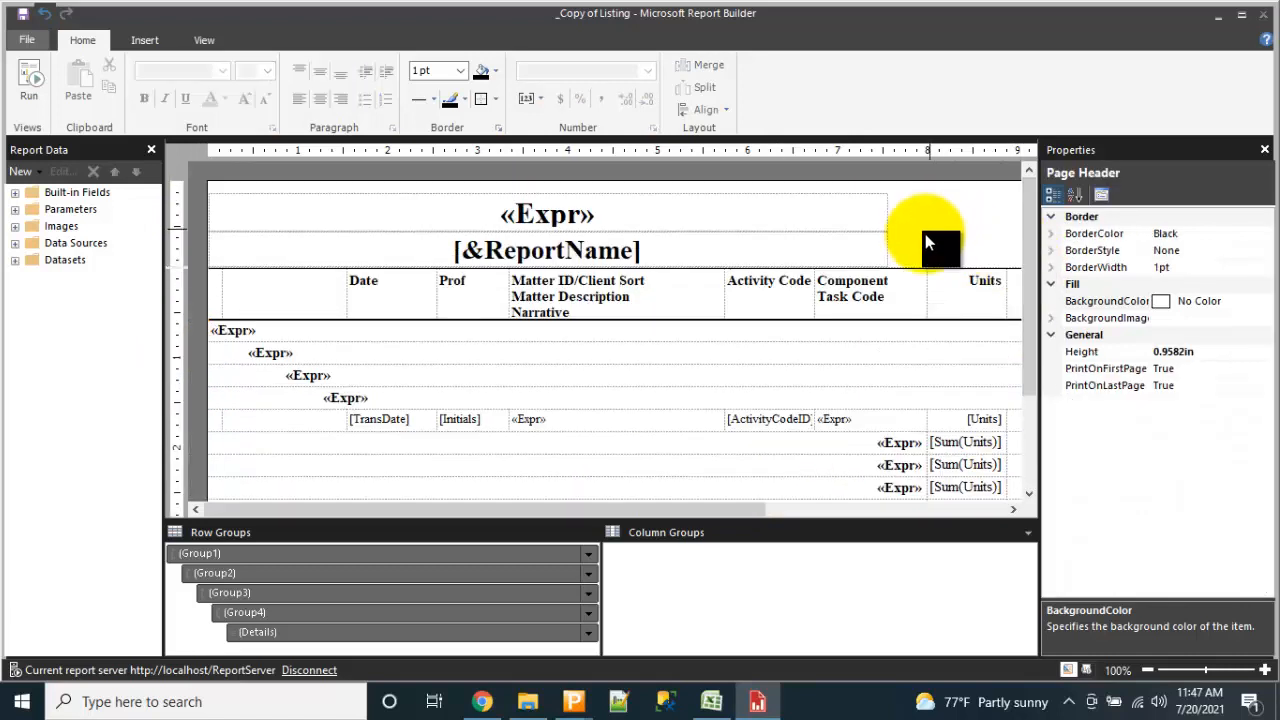
{"action": "left_click", "coordinate": [812, 220]}
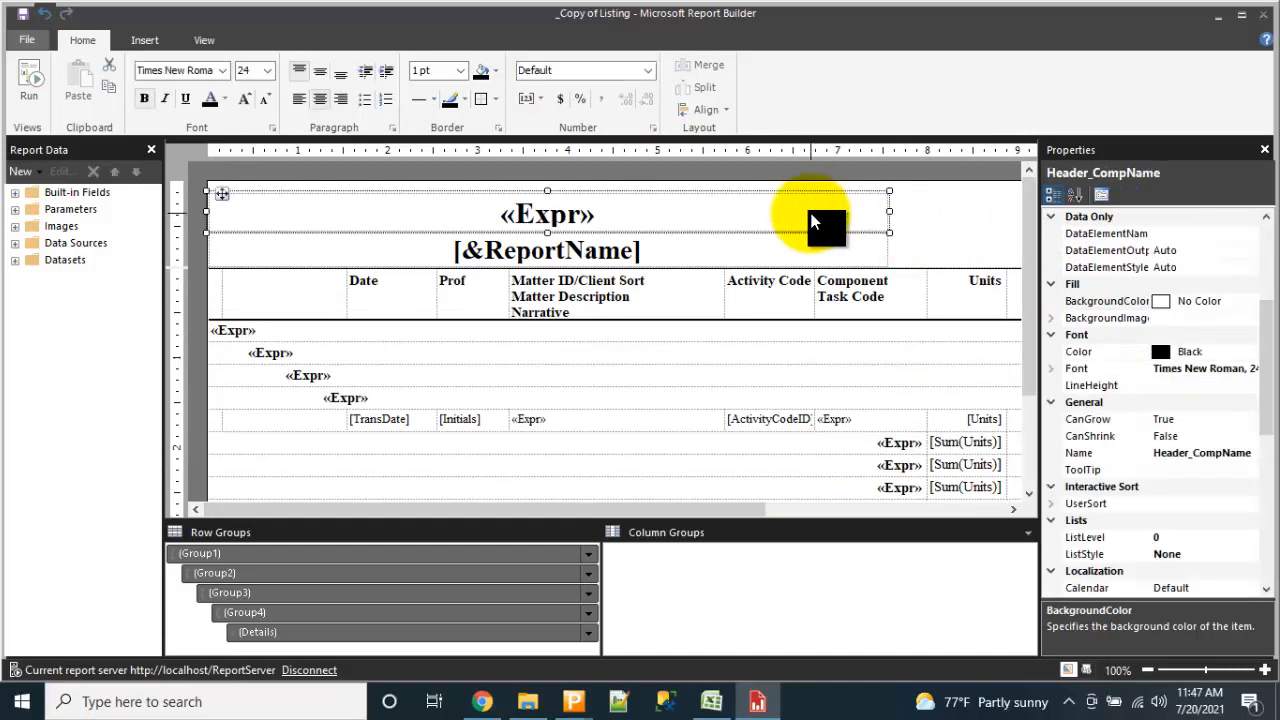
{"action": "left_click", "coordinate": [958, 228]}
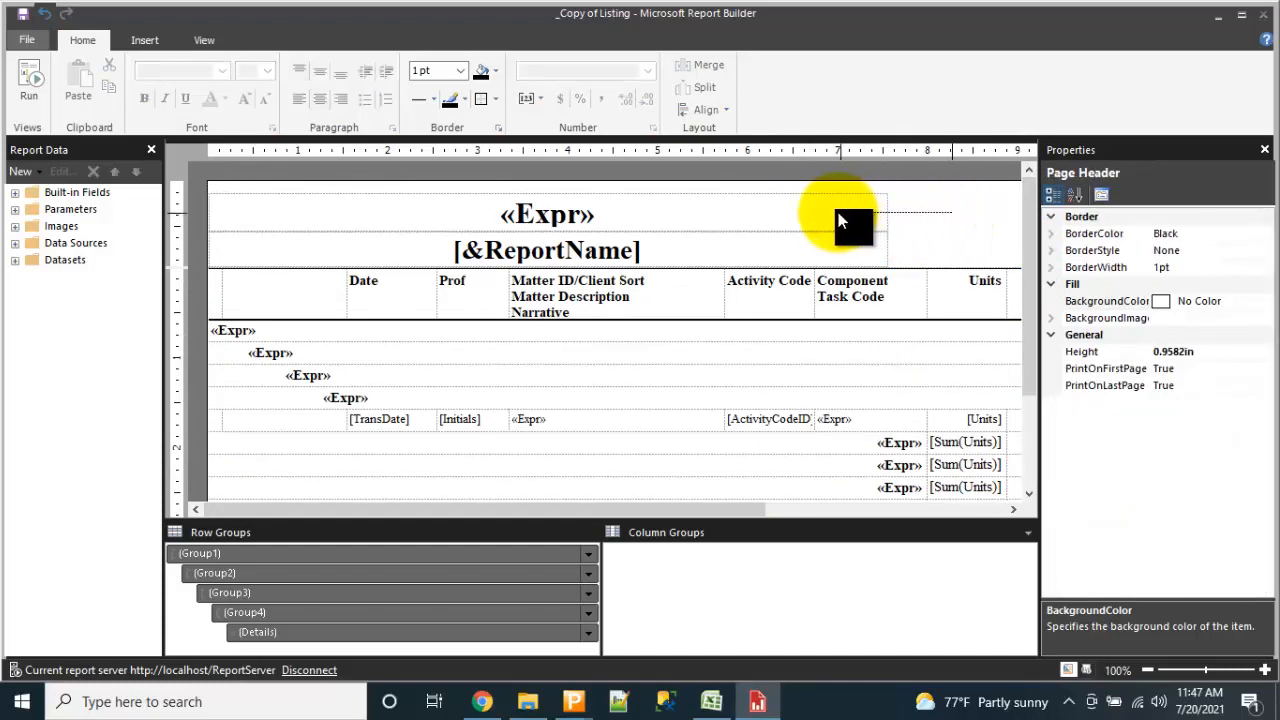
{"action": "left_click", "coordinate": [840, 215]}
{"action": "left_click", "coordinate": [1264, 572]}
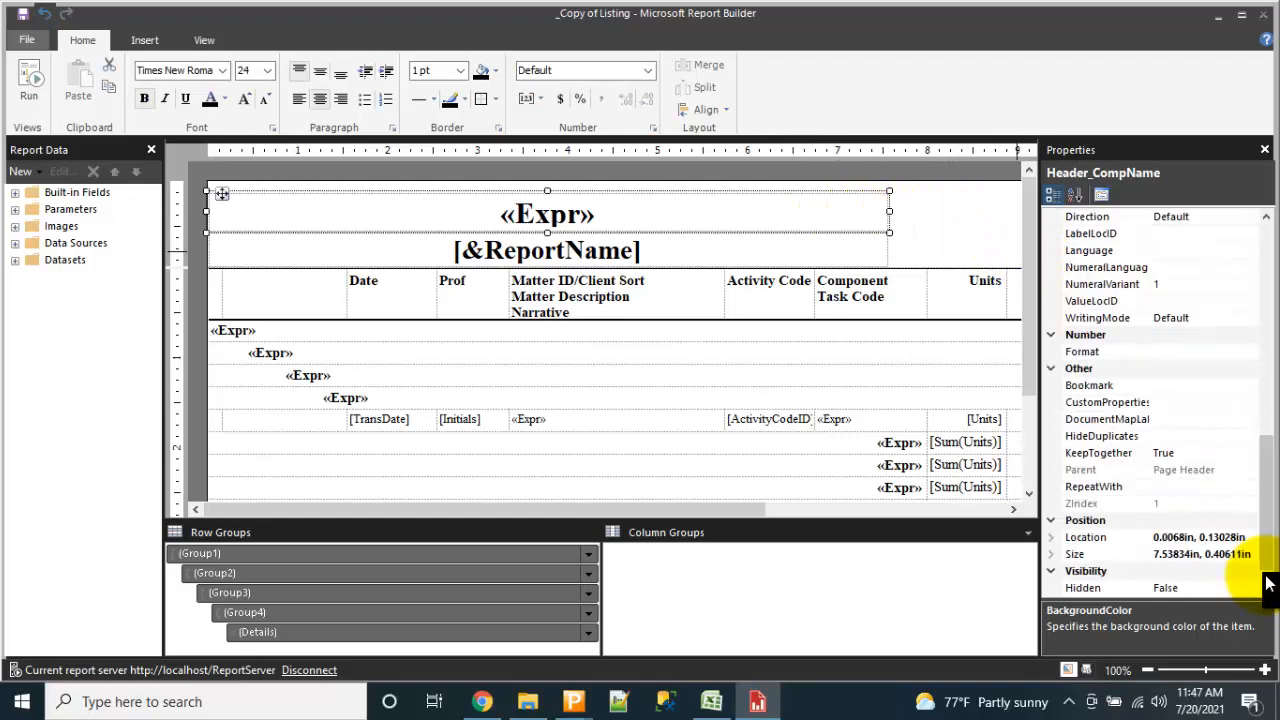
{"action": "left_click", "coordinate": [1050, 538]}
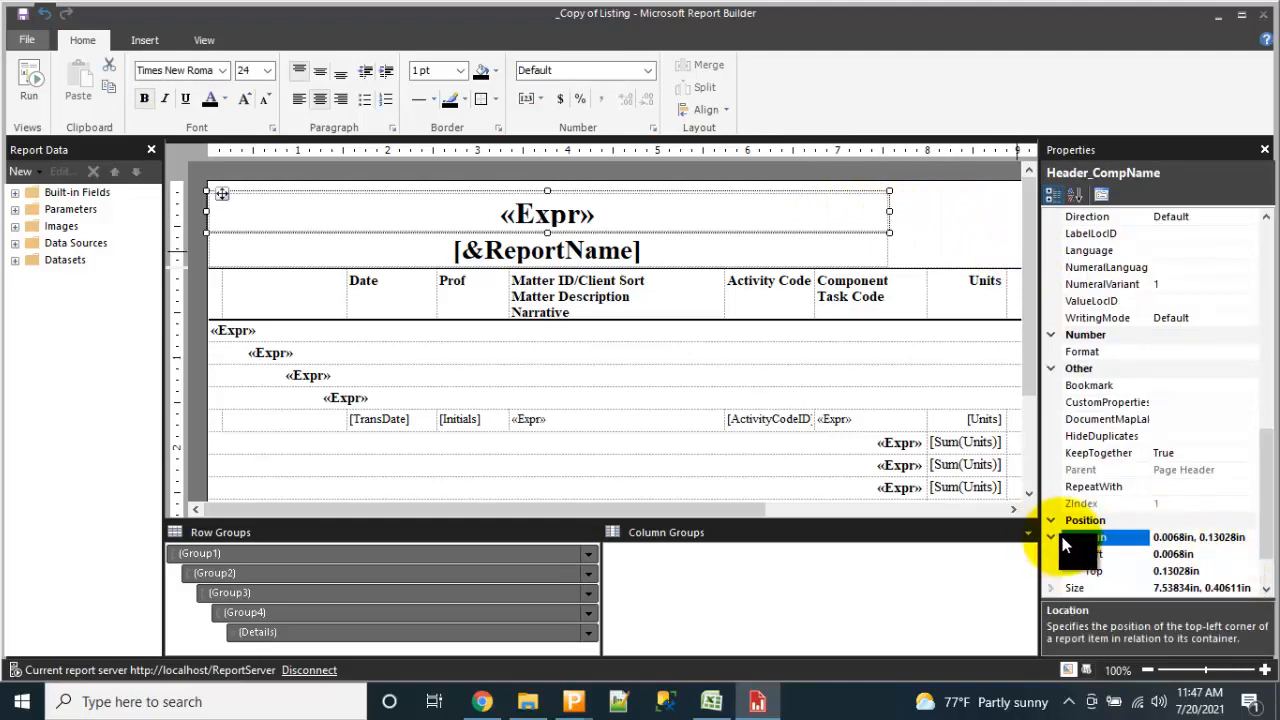
{"action": "left_click", "coordinate": [1180, 554]}
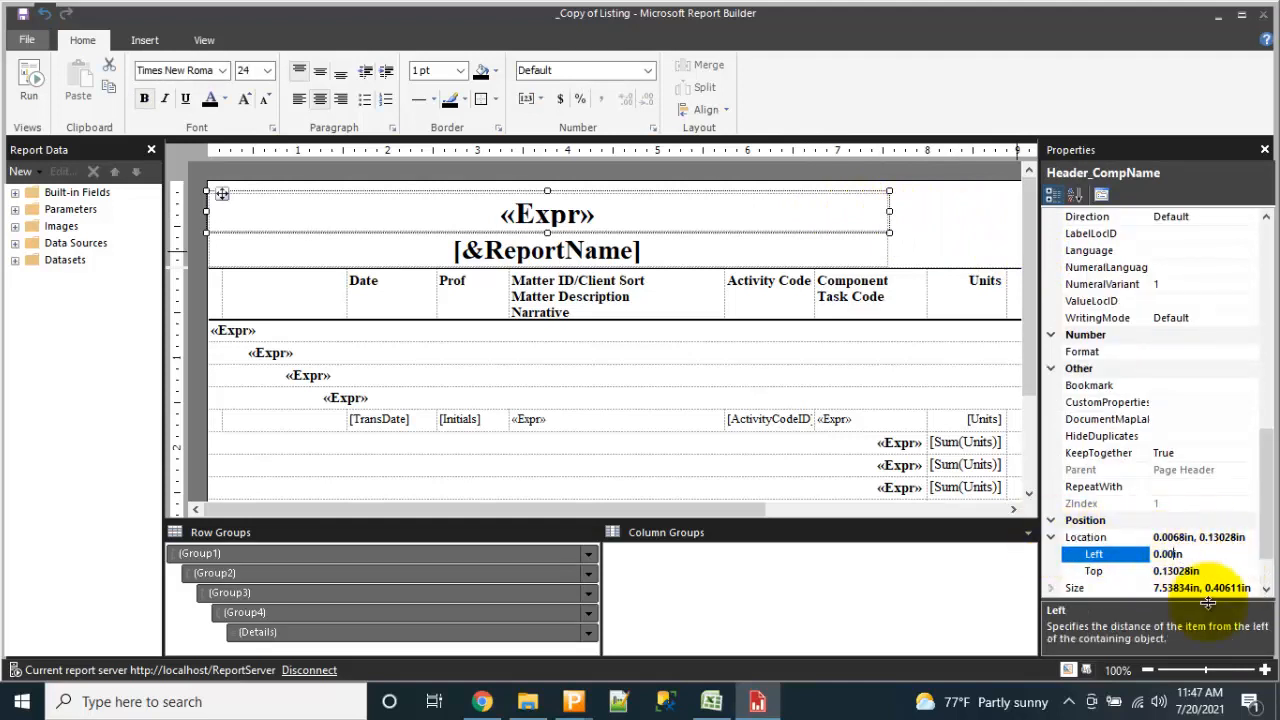
{"action": "key", "text": "Return"}
{"action": "left_click", "coordinate": [1185, 574]}
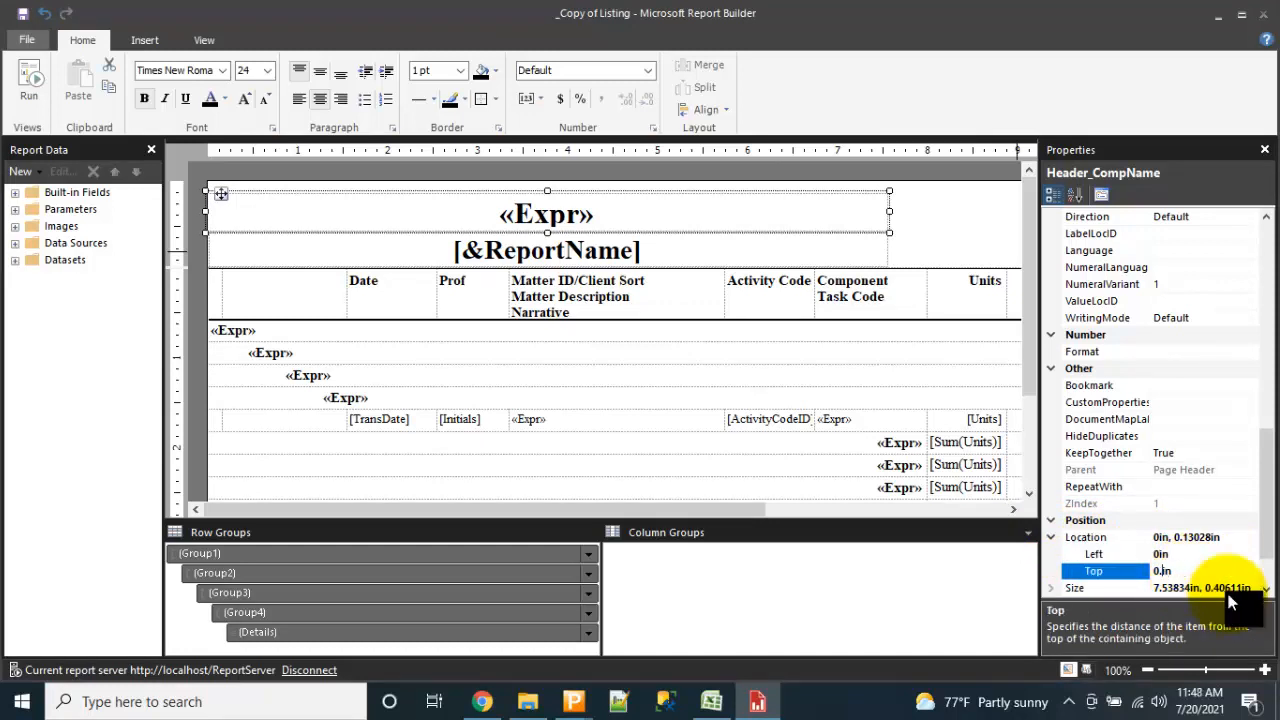
{"action": "key", "text": "Return"}
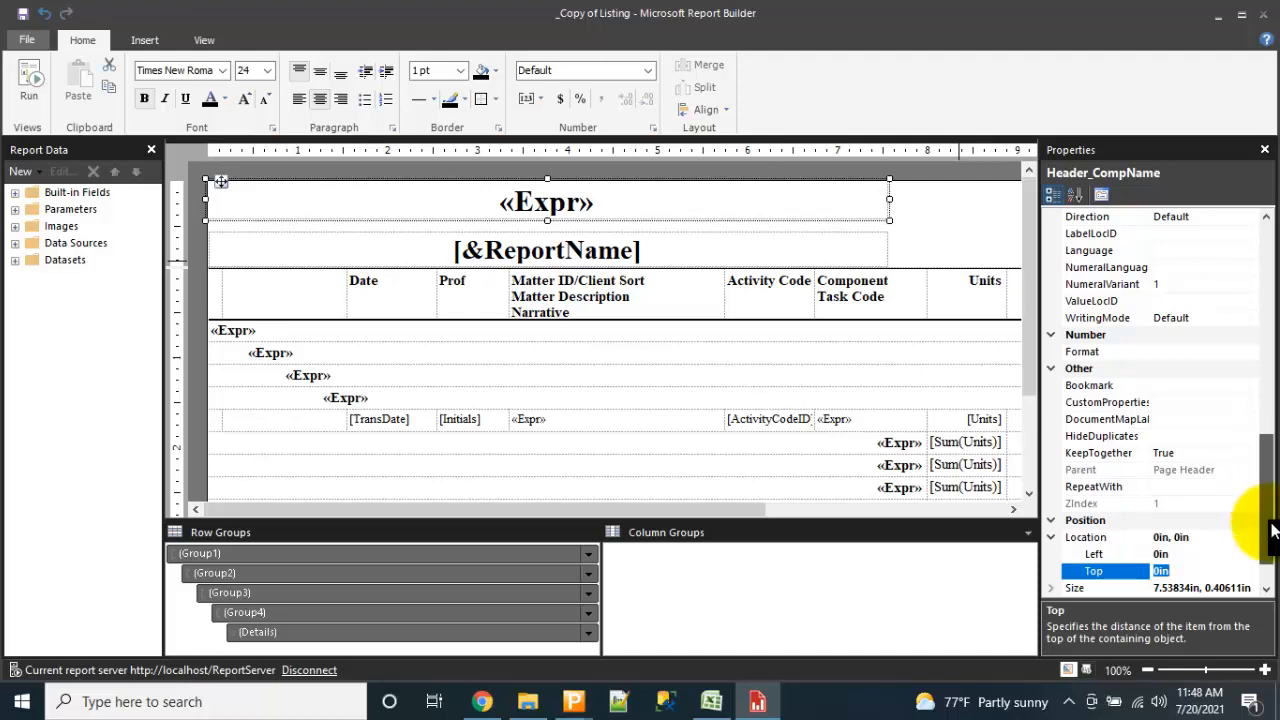
Set the height of the company name text box to 0.4in.
{"action": "scroll", "coordinate": [1270, 517], "scroll_direction": "down", "scroll_amount": 2}
{"action": "left_click", "coordinate": [1226, 520]}
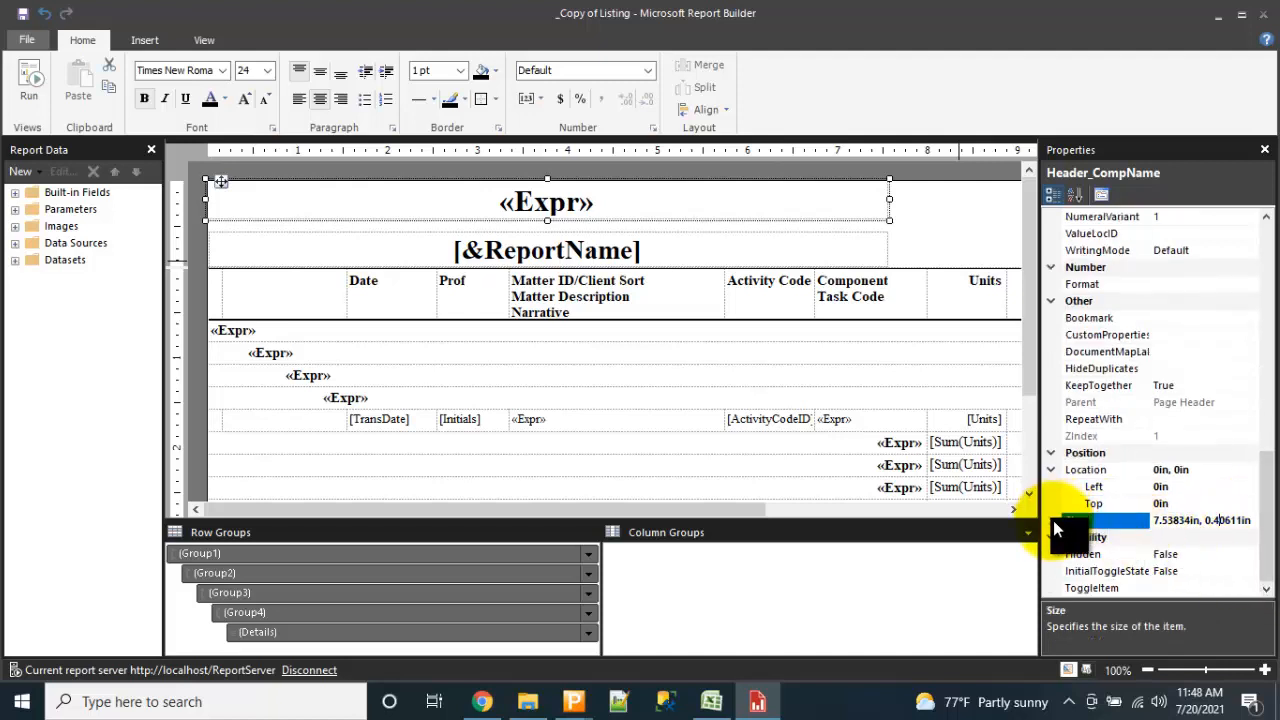
{"action": "double_click", "coordinate": [1104, 533]}
{"action": "left_click", "coordinate": [1175, 556]}
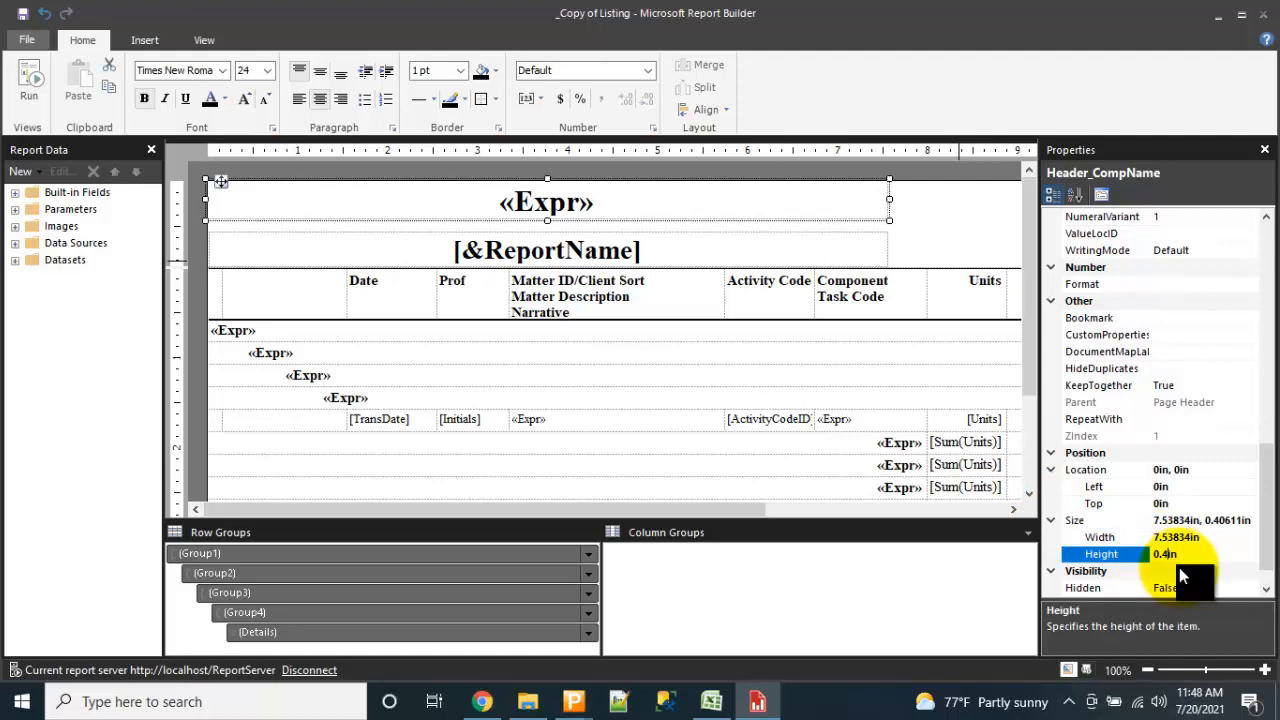
{"action": "key", "text": "Return"}
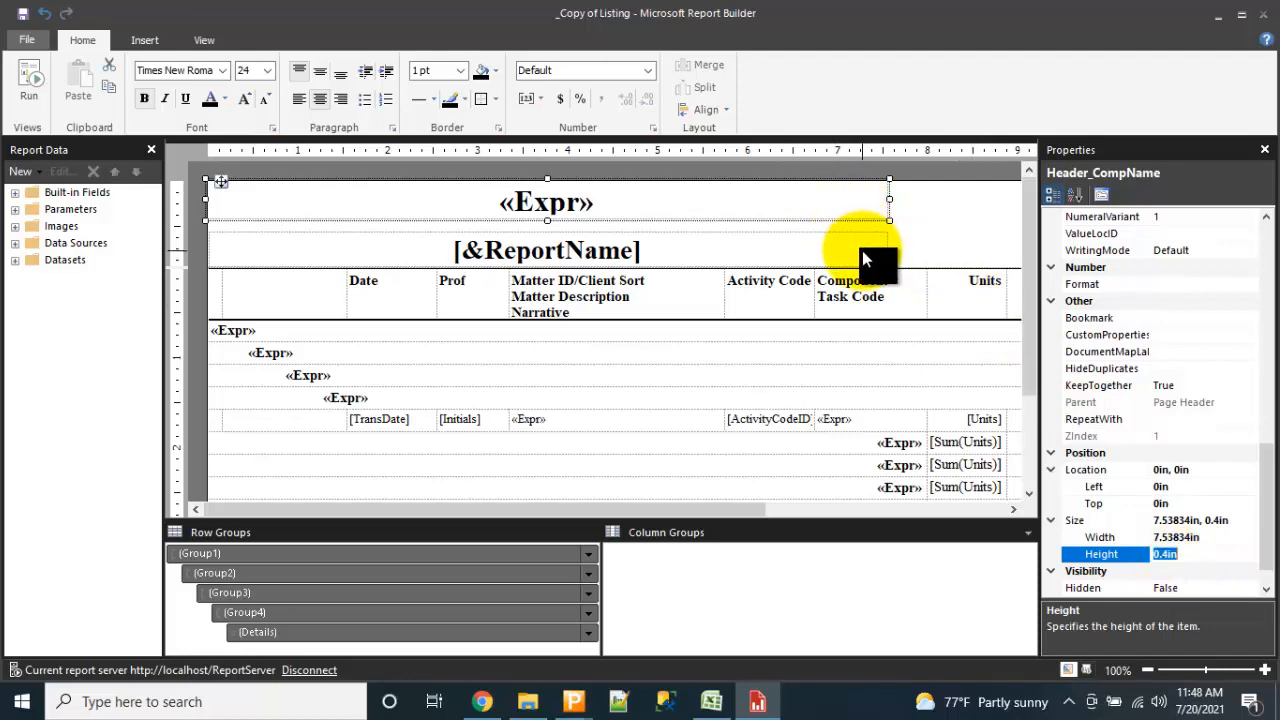
Set the location of the report name text box in the page header to Top 0.4in and Left 0in.
{"action": "left_click", "coordinate": [909, 245]}
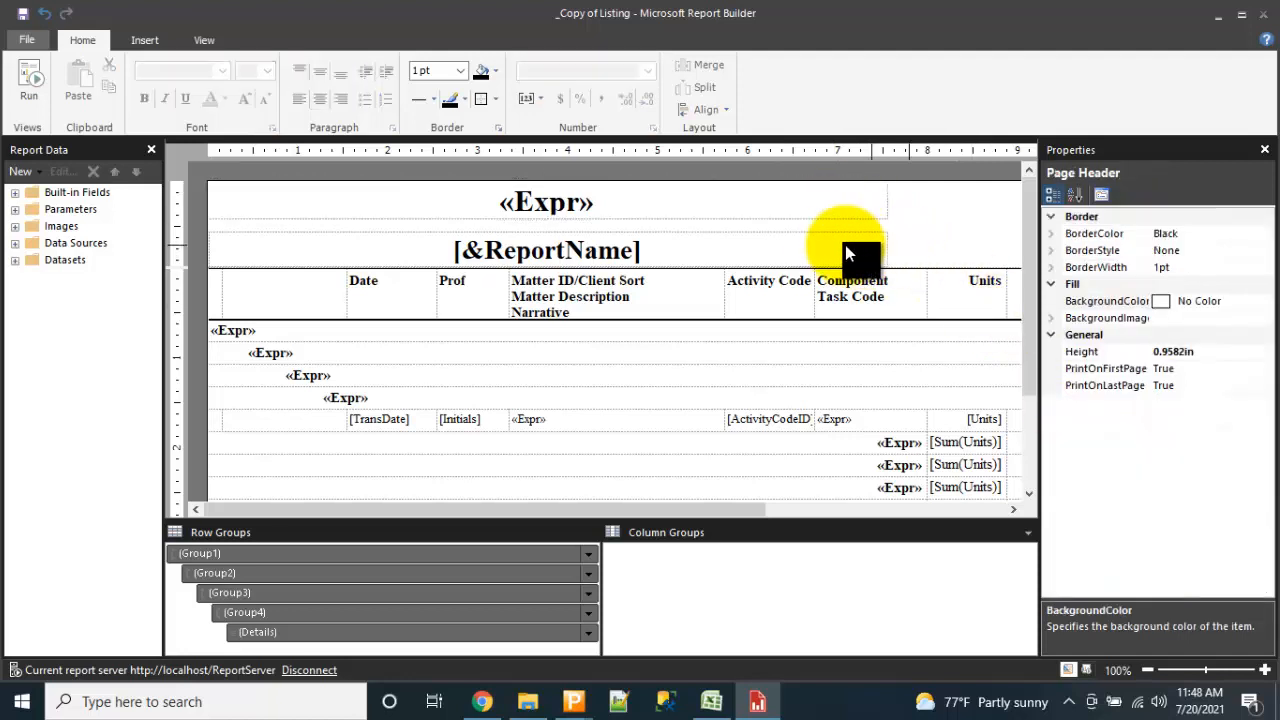
{"action": "left_click", "coordinate": [815, 245]}
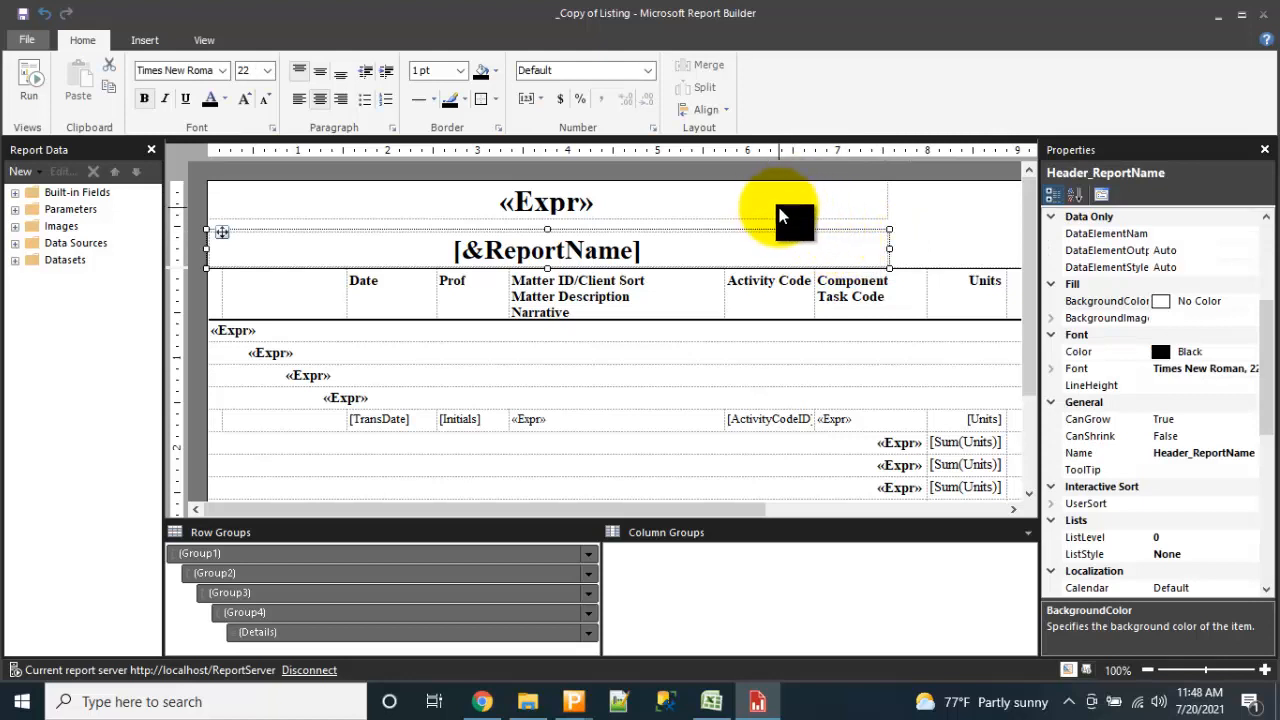
{"action": "left_click_drag", "start_coordinate": [1262, 428], "coordinate": [1262, 578]}
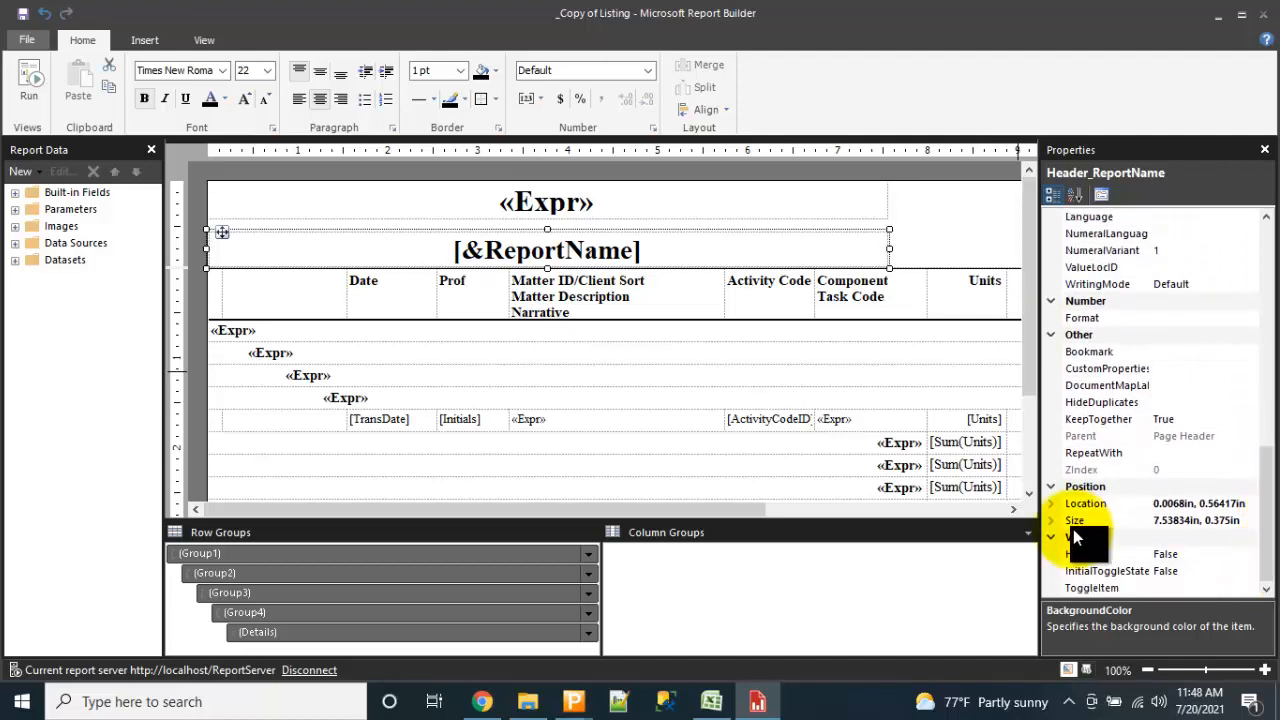
{"action": "left_click", "coordinate": [1050, 503]}
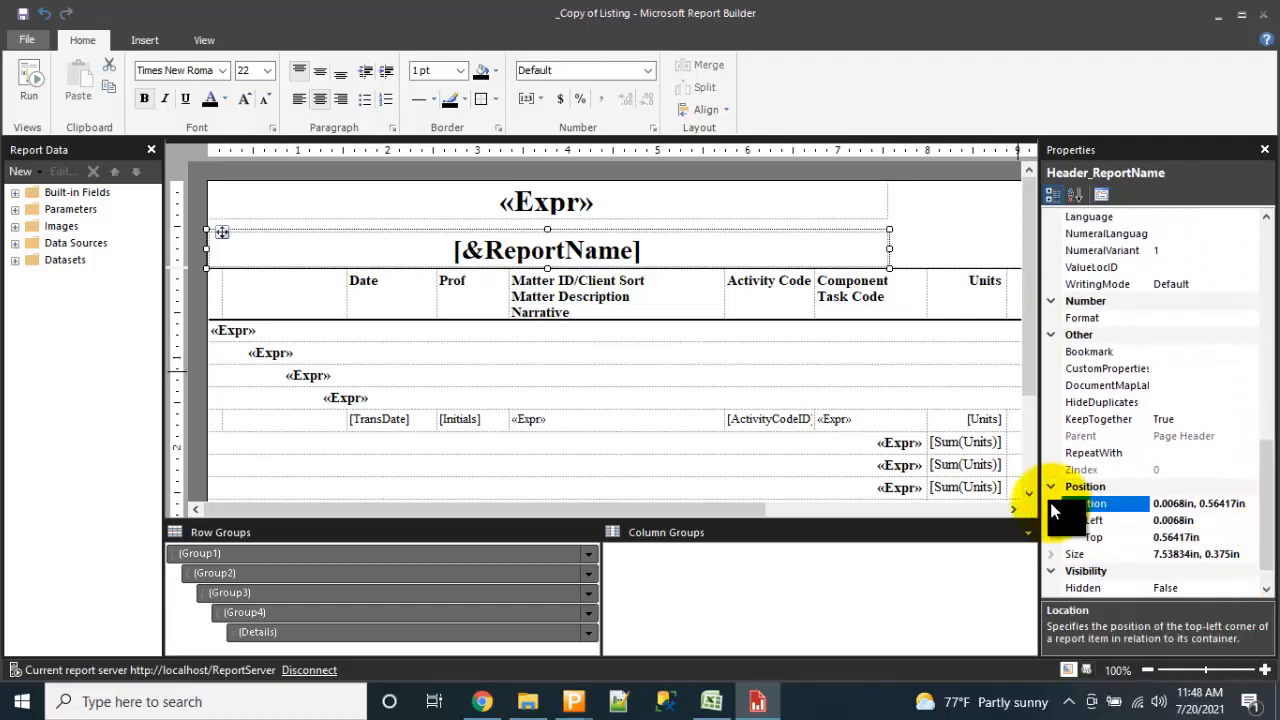
{"action": "left_click", "coordinate": [1163, 537]}
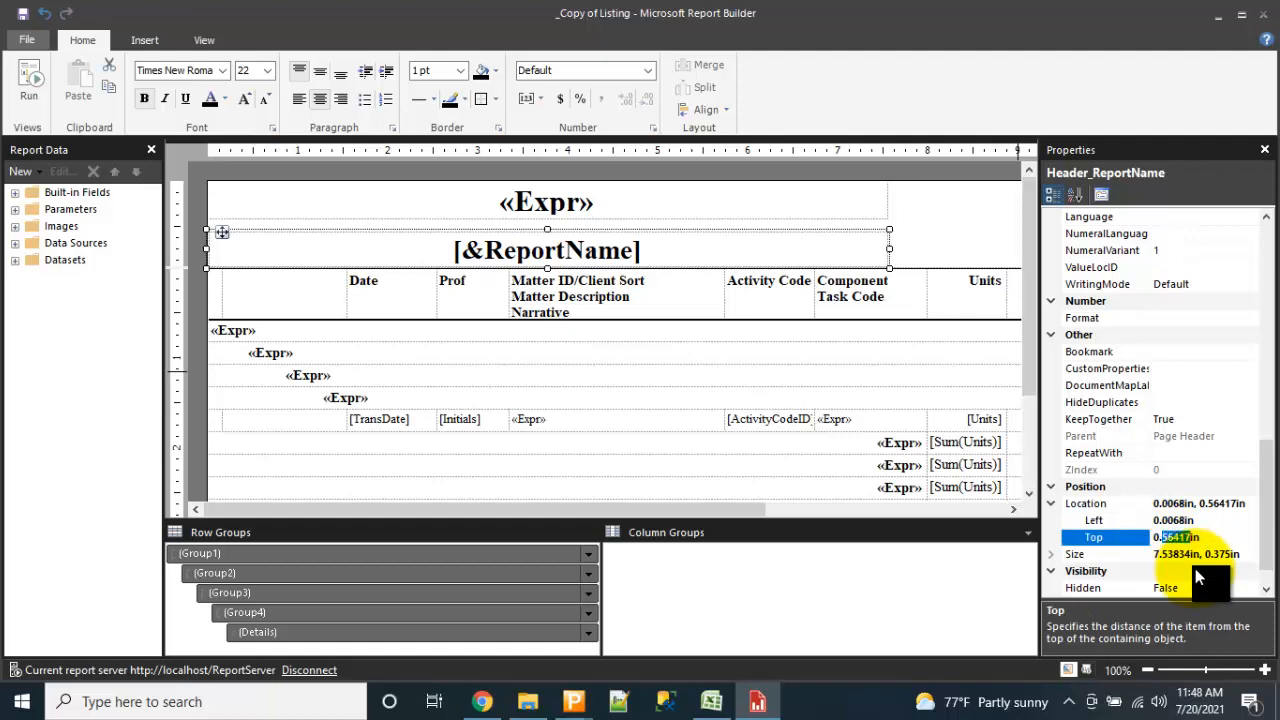
{"action": "type", "text": "0.4in"}
{"action": "key", "text": "Return"}
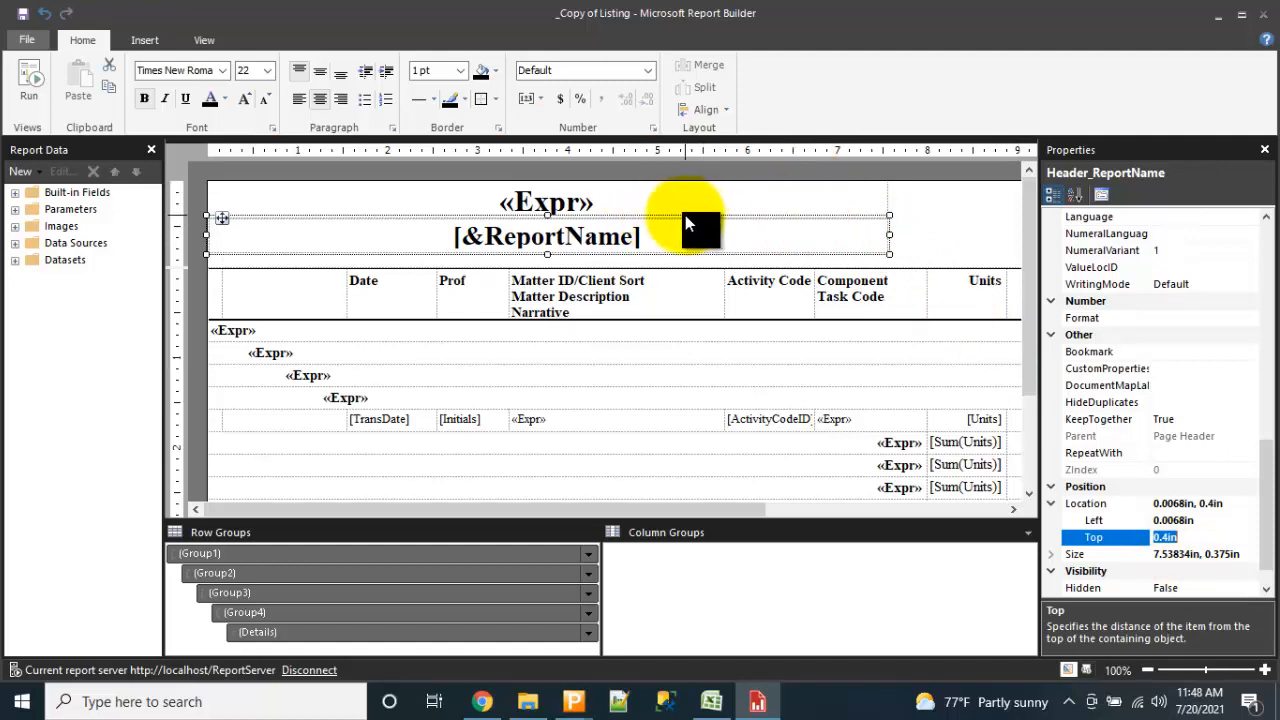
{"action": "left_click", "coordinate": [1180, 520]}
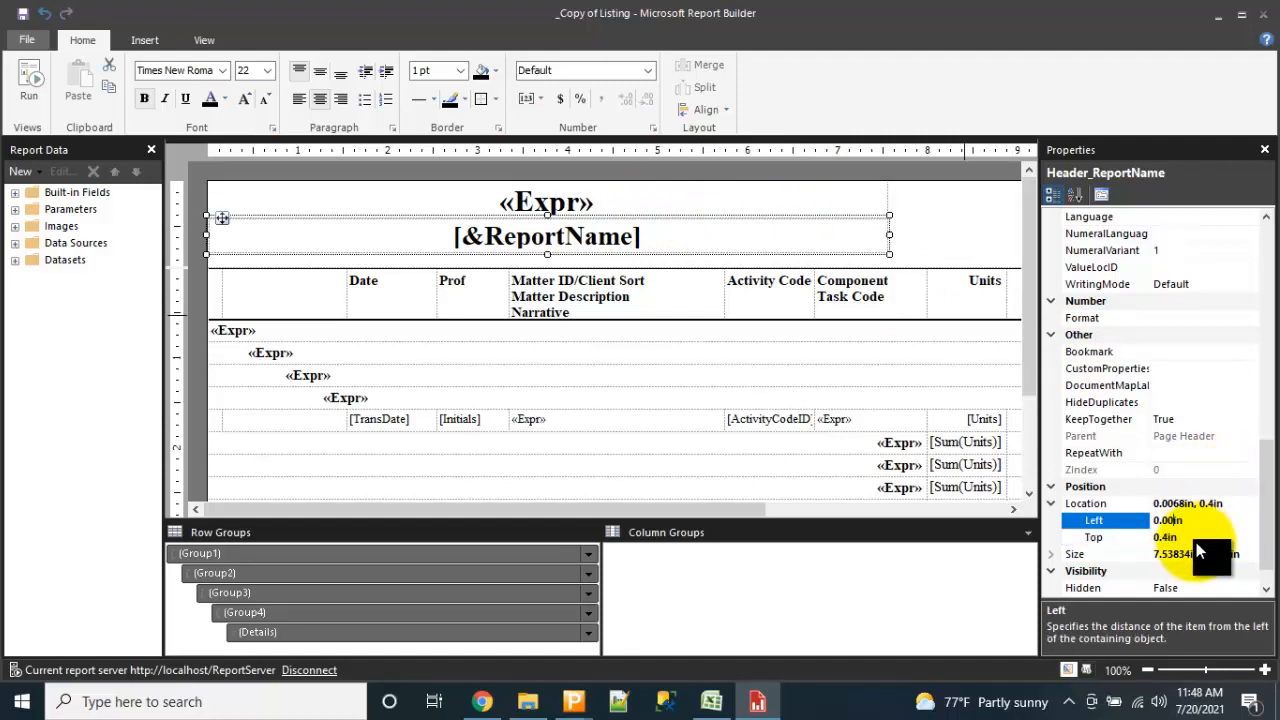
{"action": "key", "text": "Return"}
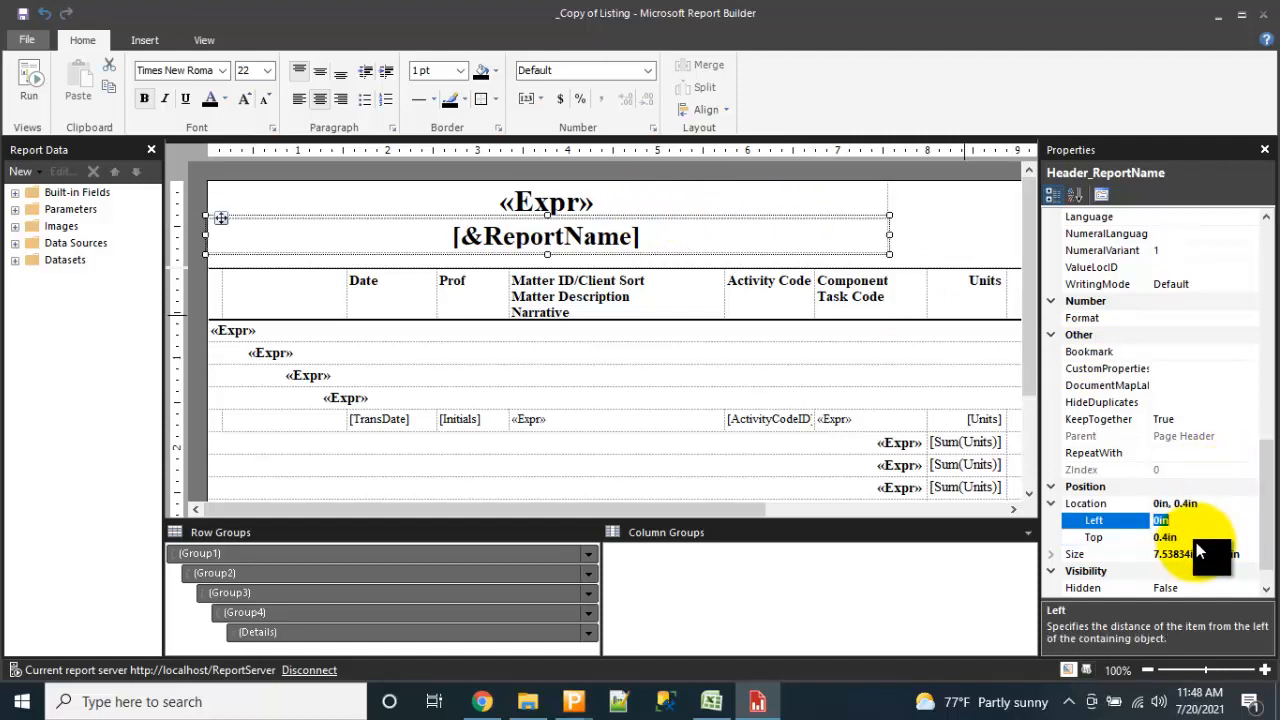
Widen both page header text boxes together to about 8 in, aligning their ends with the start of the Units column.
{"action": "left_click", "coordinate": [976, 250]}
{"action": "left_click_drag", "start_coordinate": [894, 200], "coordinate": [841, 236]}
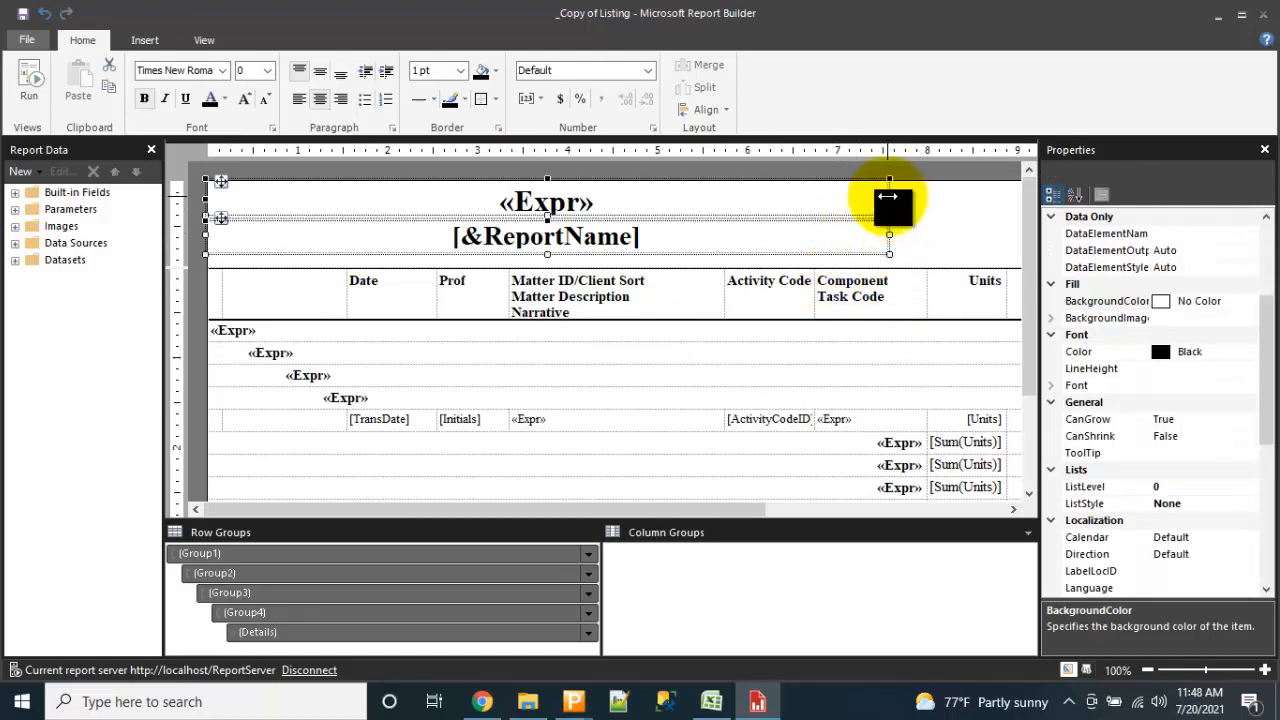
{"action": "left_click_drag", "start_coordinate": [937, 194], "coordinate": [833, 239]}
{"action": "left_click_drag", "start_coordinate": [888, 198], "coordinate": [920, 199]}
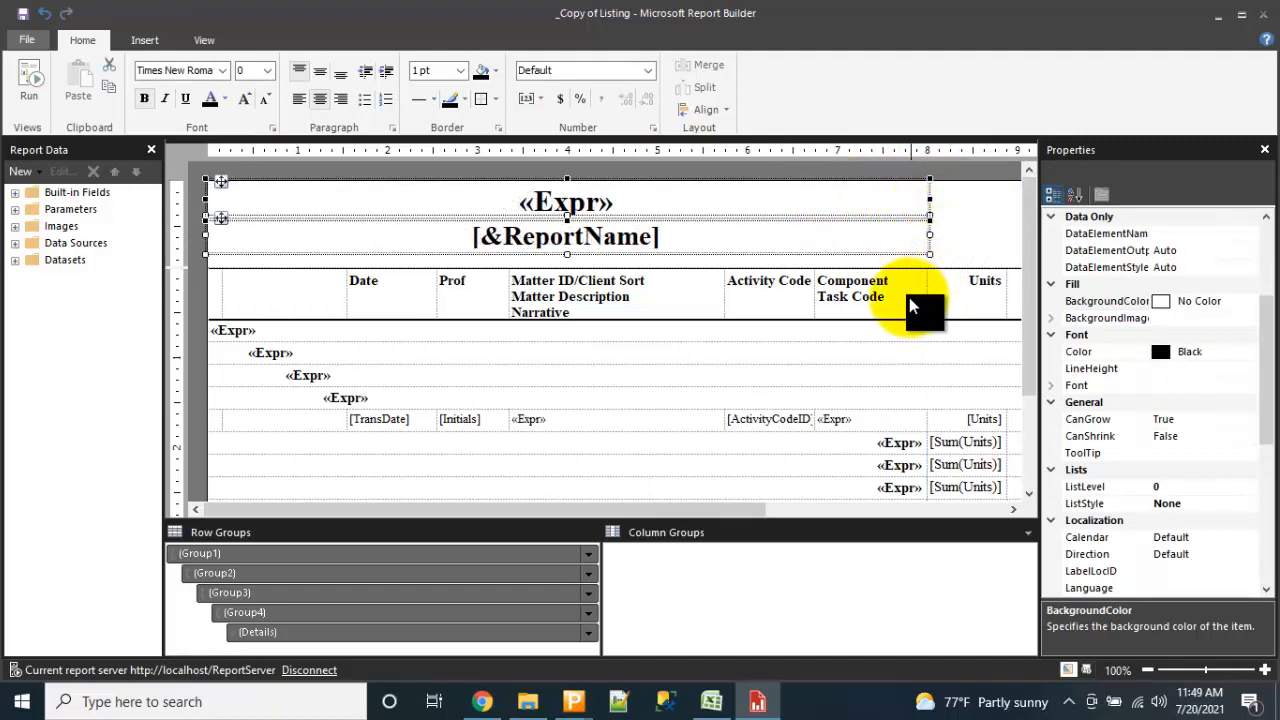
{"action": "left_click", "coordinate": [965, 248]}
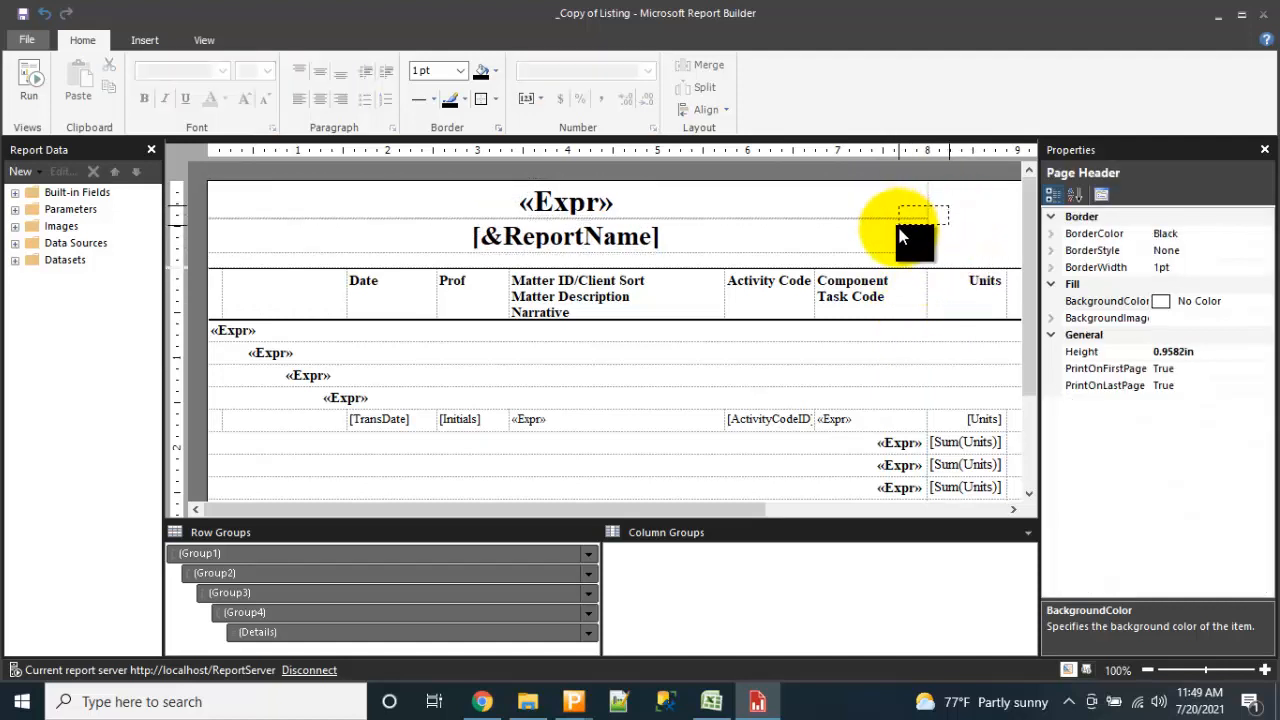
{"action": "left_click", "coordinate": [920, 208]}
{"action": "mouse_move", "coordinate": [929, 205]}
{"action": "left_mouse_down"}
{"action": "mouse_move", "coordinate": [818, 200]}
{"action": "mouse_move", "coordinate": [943, 205]}
{"action": "mouse_move", "coordinate": [928, 202]}
{"action": "left_mouse_up"}
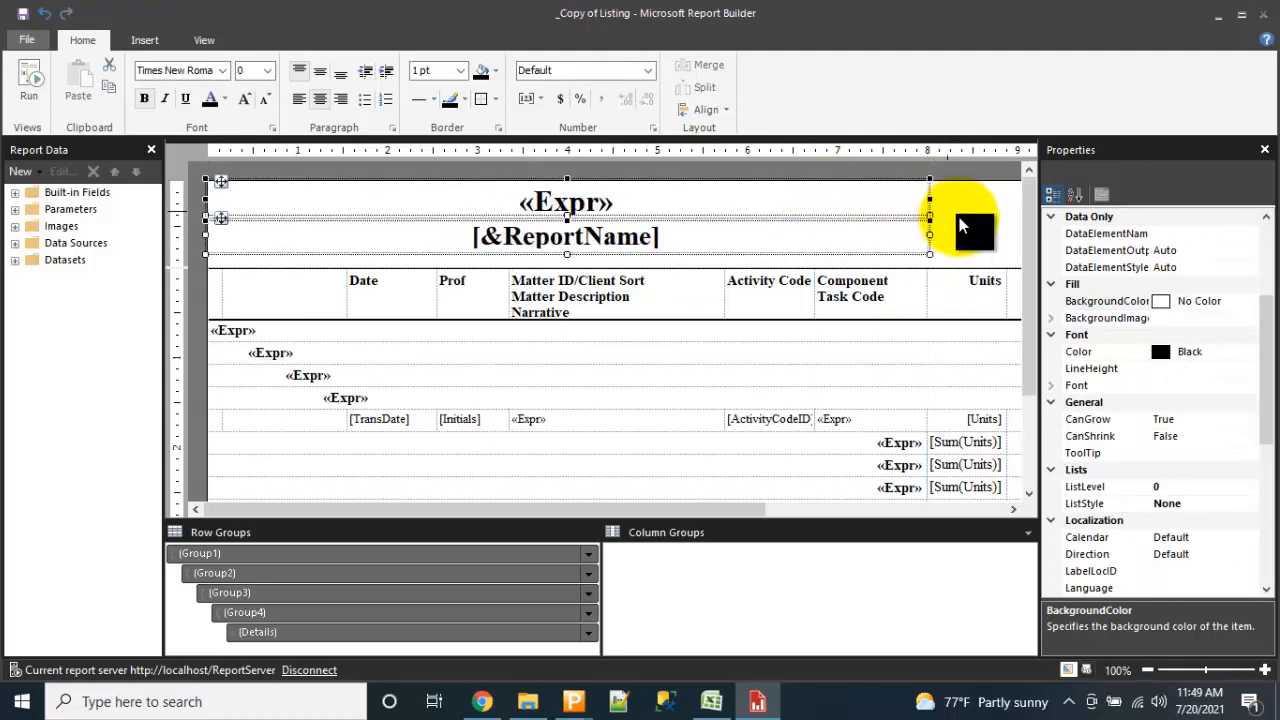
Reduce the page header's height so that it ends directly beneath the report name text box.
{"action": "left_click", "coordinate": [974, 224]}
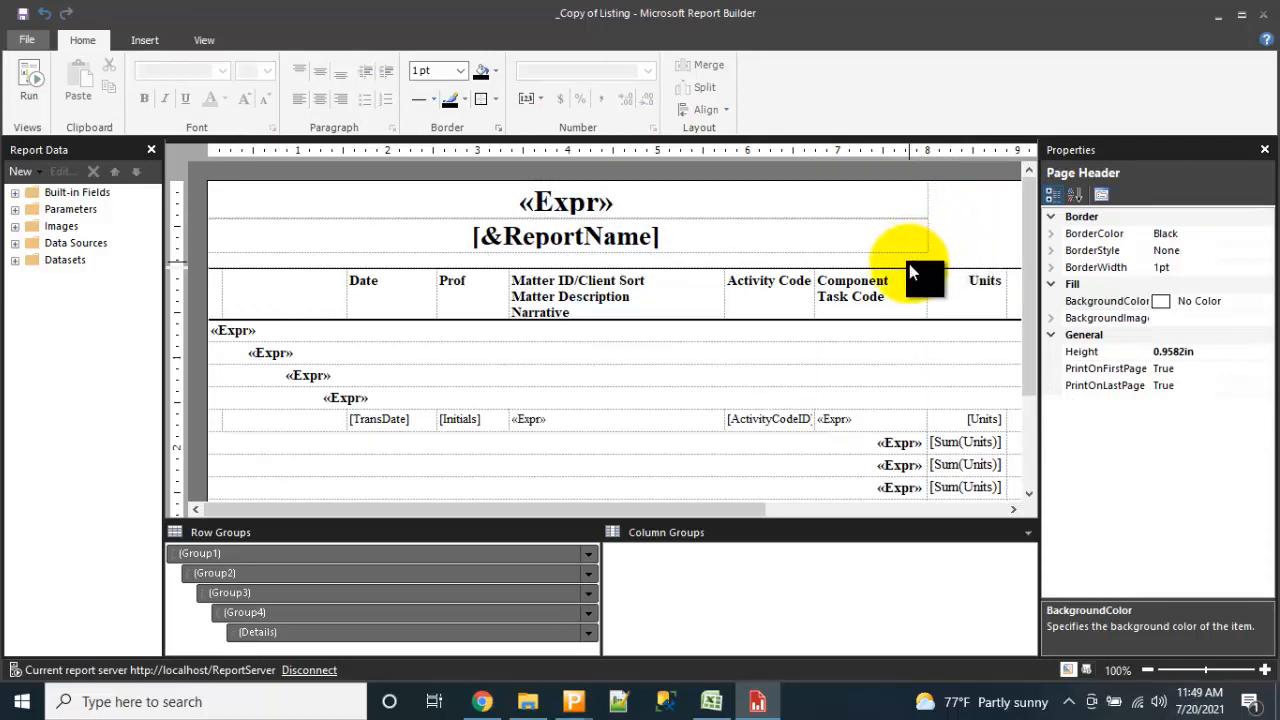
{"action": "left_click_drag", "start_coordinate": [909, 266], "coordinate": [897, 233]}
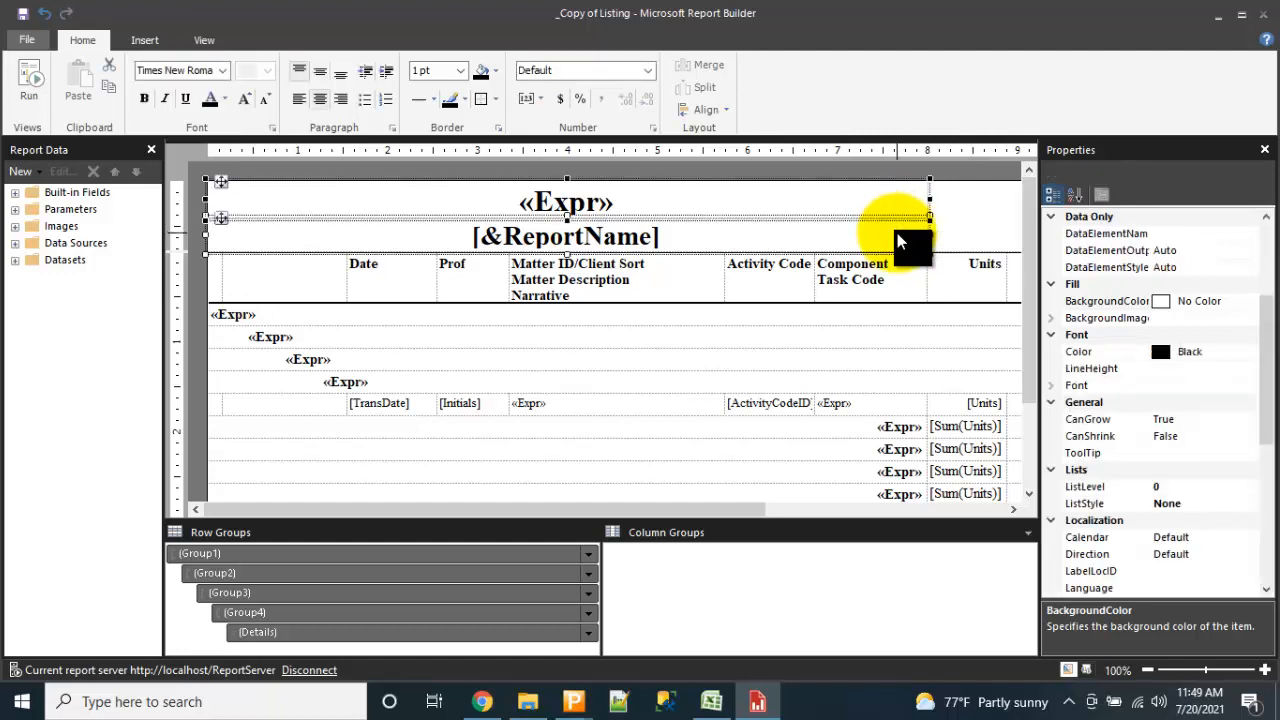
Remove the page footer from the report.
{"action": "left_click", "coordinate": [975, 230]}
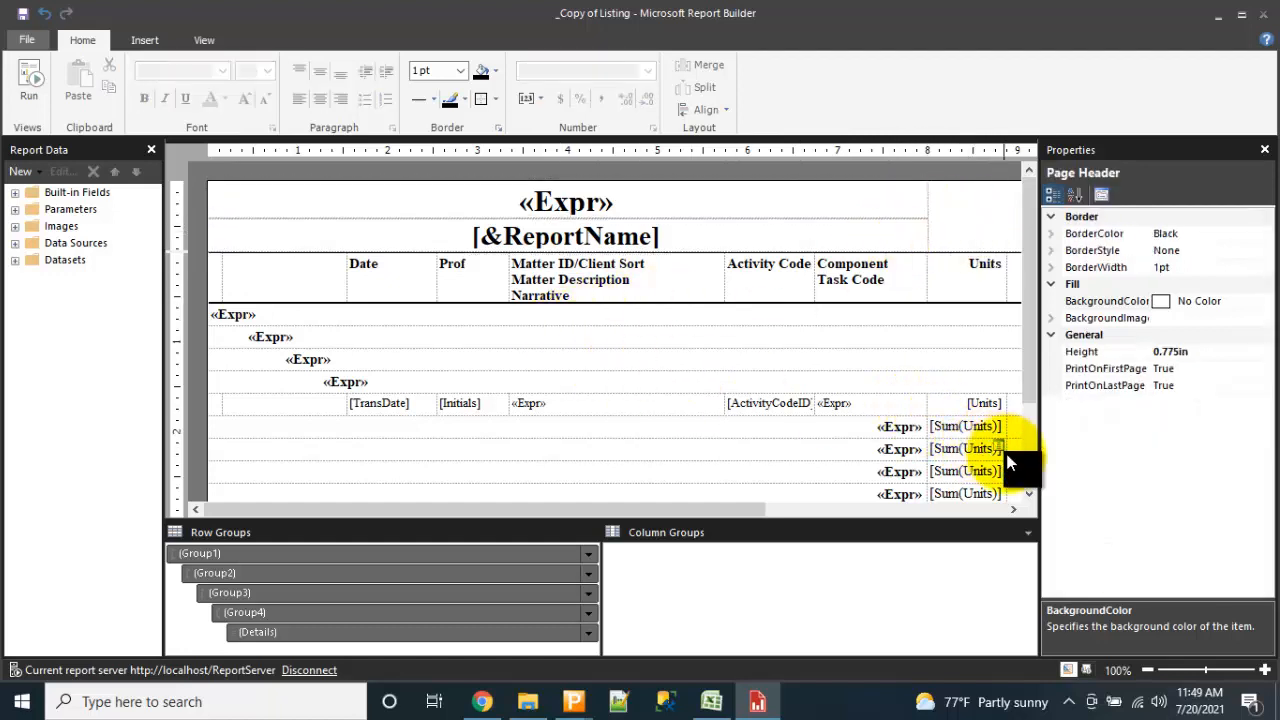
{"action": "left_click", "coordinate": [1024, 473]}
{"action": "left_click", "coordinate": [868, 438]}
{"action": "right_click", "coordinate": [868, 438]}
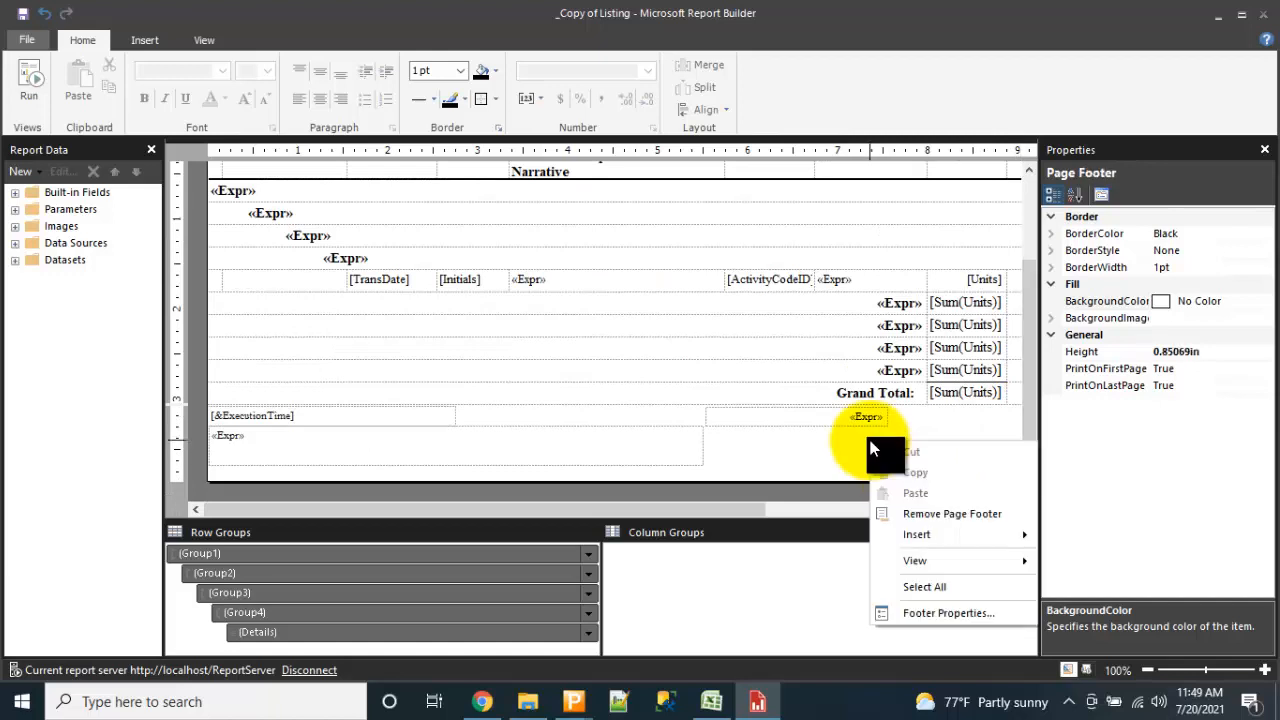
{"action": "left_click", "coordinate": [918, 513]}
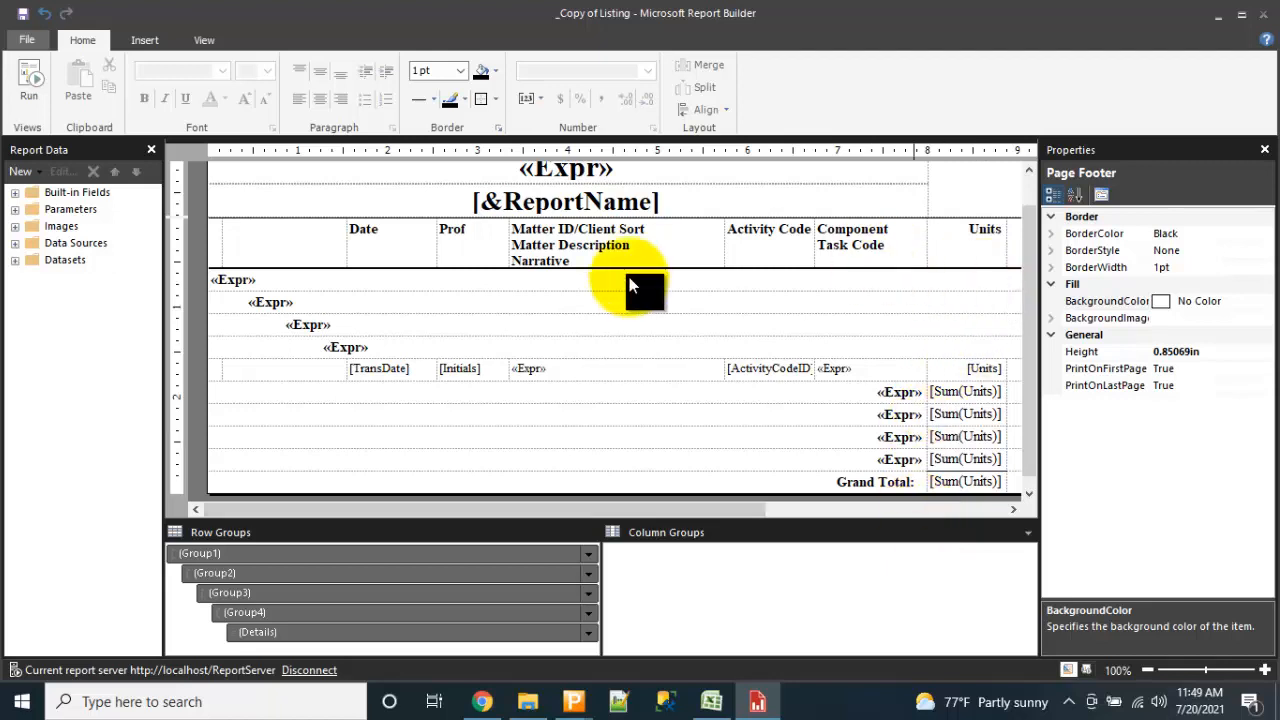
Set the Top location of the Transactions_Worked_And_Billed table to 0in so it sits directly under the page header.
{"action": "left_click", "coordinate": [410, 280]}
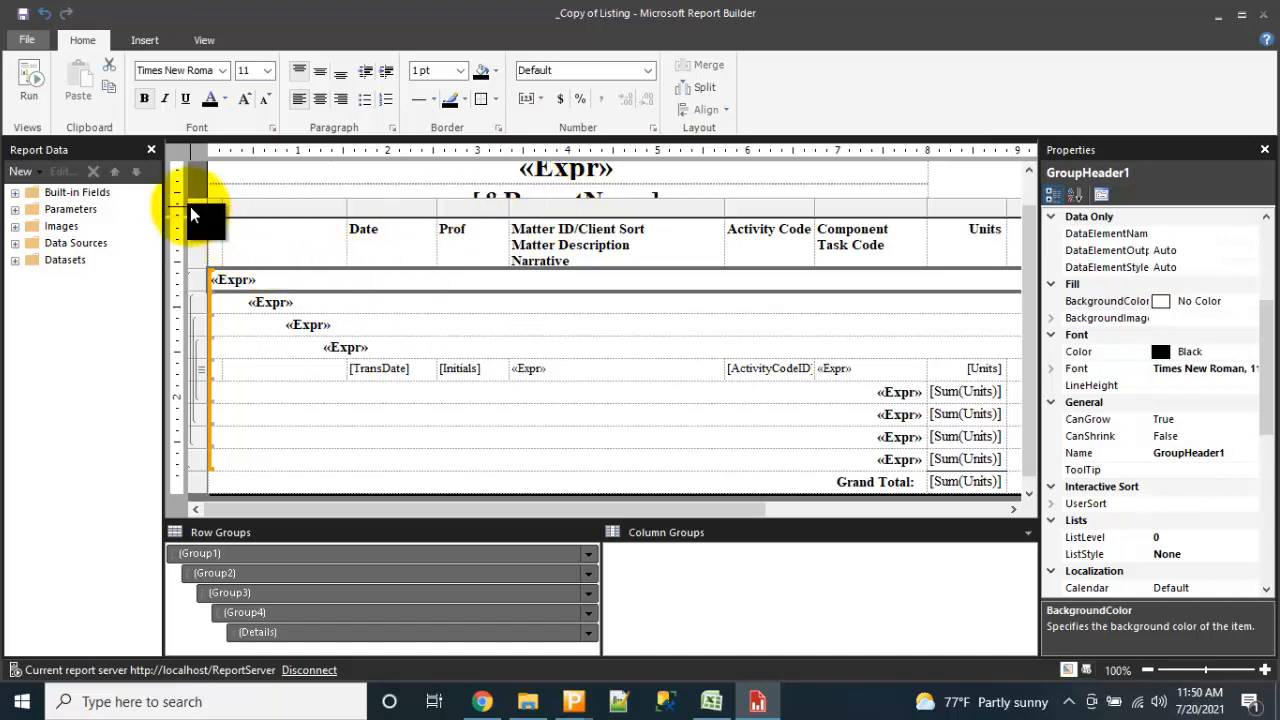
{"action": "left_click", "coordinate": [565, 414]}
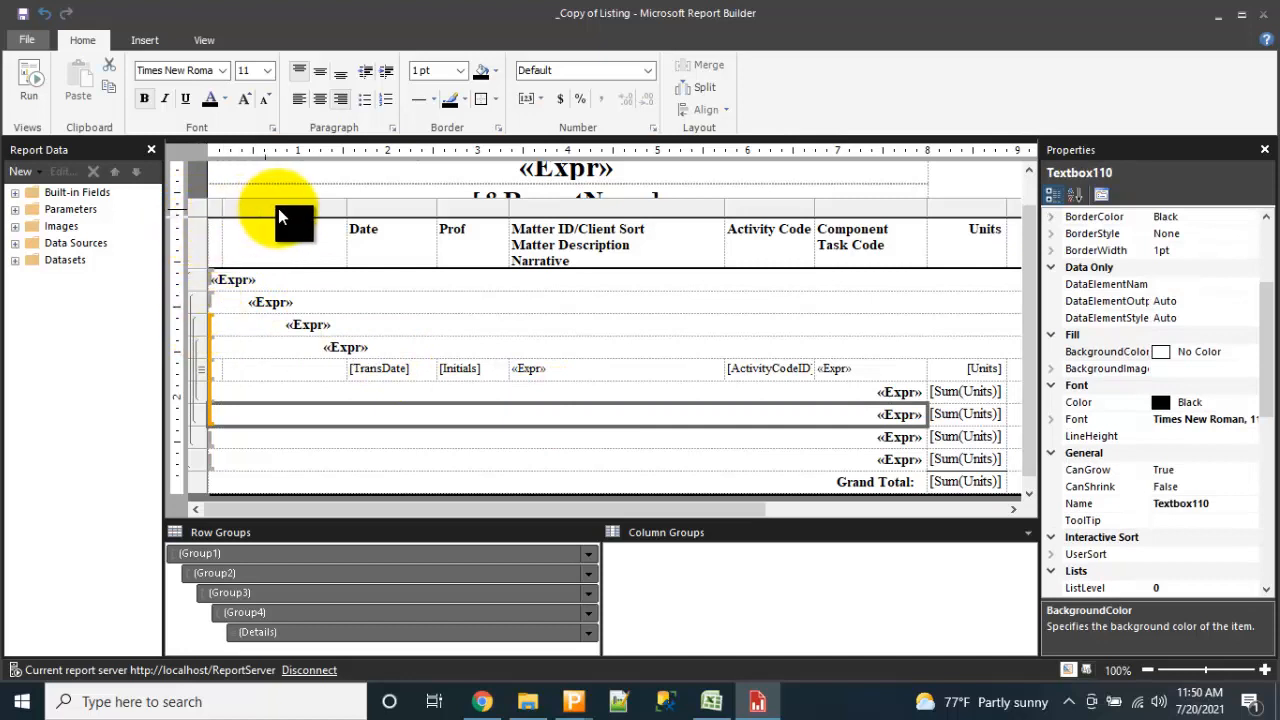
{"action": "left_click", "coordinate": [200, 212]}
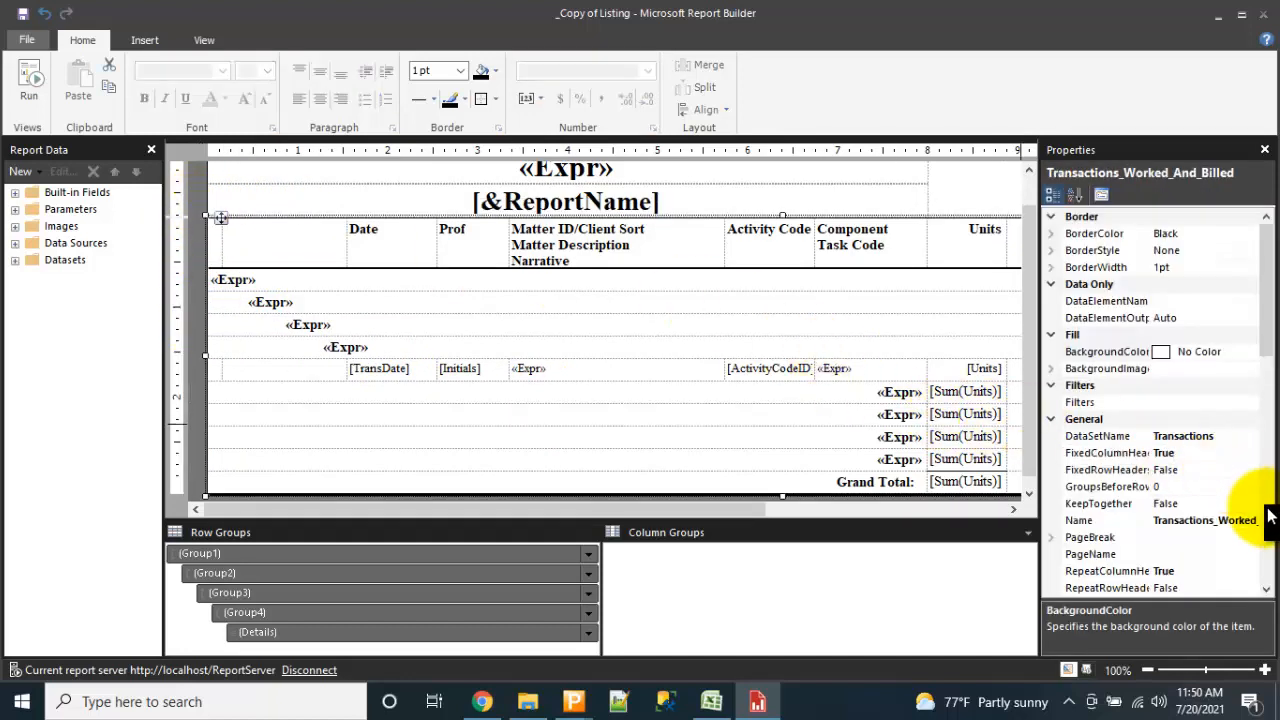
{"action": "left_click_drag", "start_coordinate": [1272, 337], "coordinate": [1266, 576]}
{"action": "left_click", "coordinate": [1051, 420]}
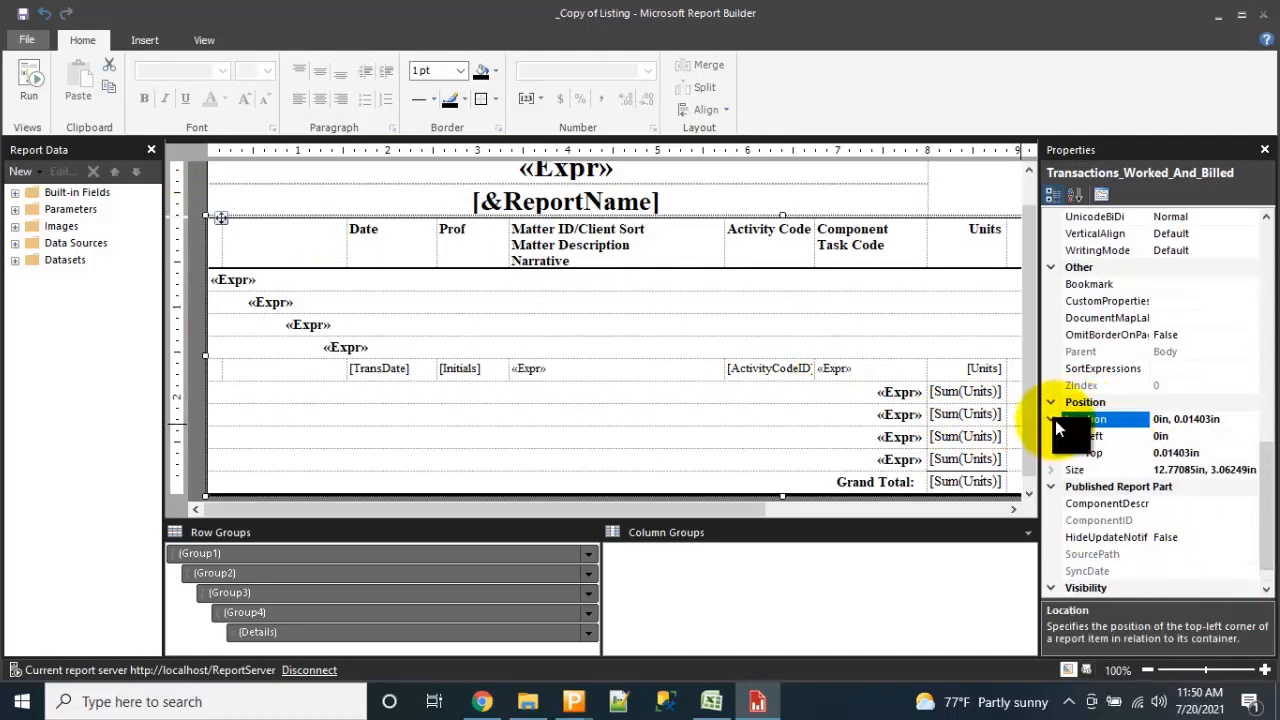
{"action": "left_click", "coordinate": [1198, 453]}
{"action": "key", "text": "BackSpace"}
{"action": "key", "text": "BackSpace"}
{"action": "key", "text": "BackSpace"}
{"action": "key", "text": "BackSpace"}
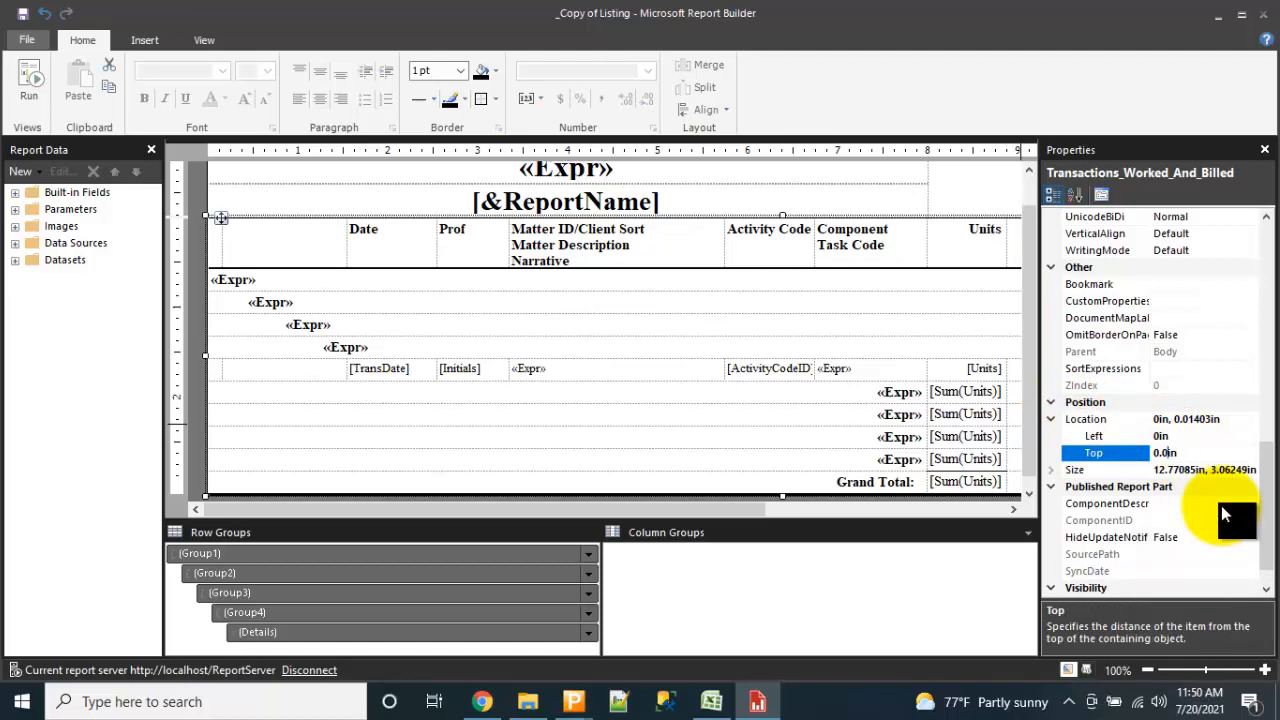
{"action": "key", "text": "Return"}
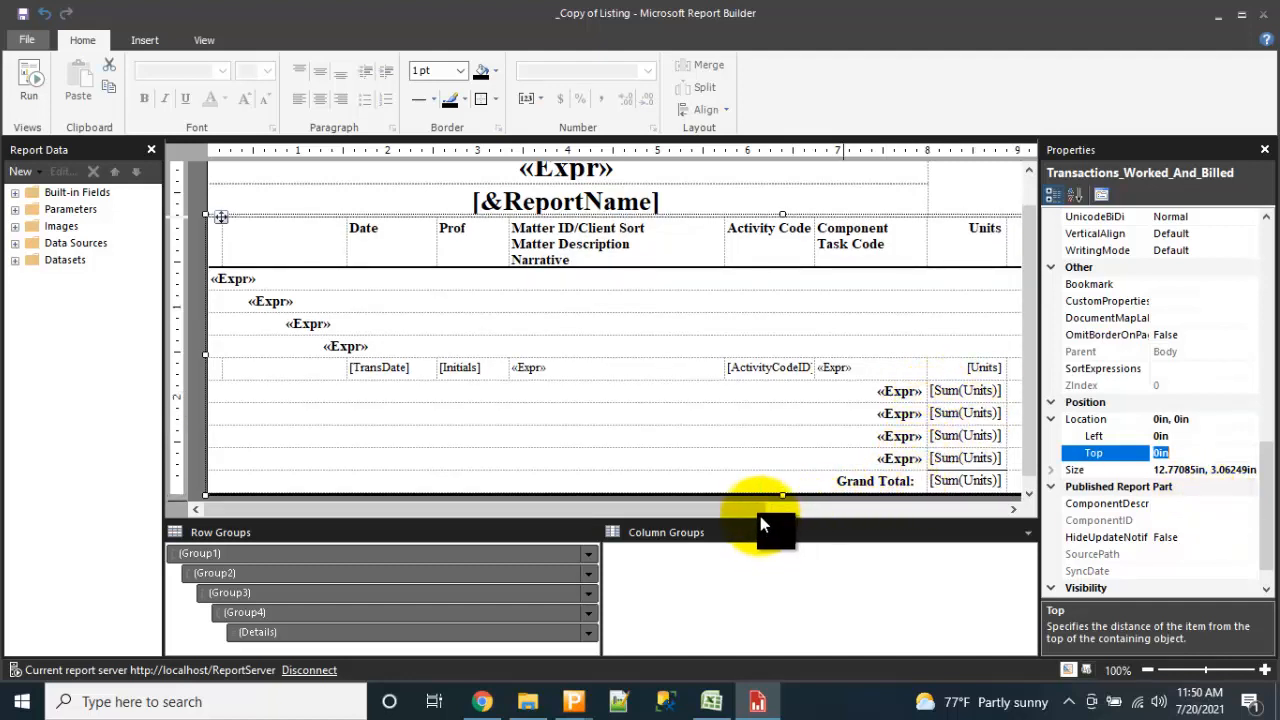
Pull in the report body's outer edge so it ends flush with the table's Ext. Amt. column.
{"action": "left_click_drag", "start_coordinate": [760, 513], "coordinate": [1020, 494]}
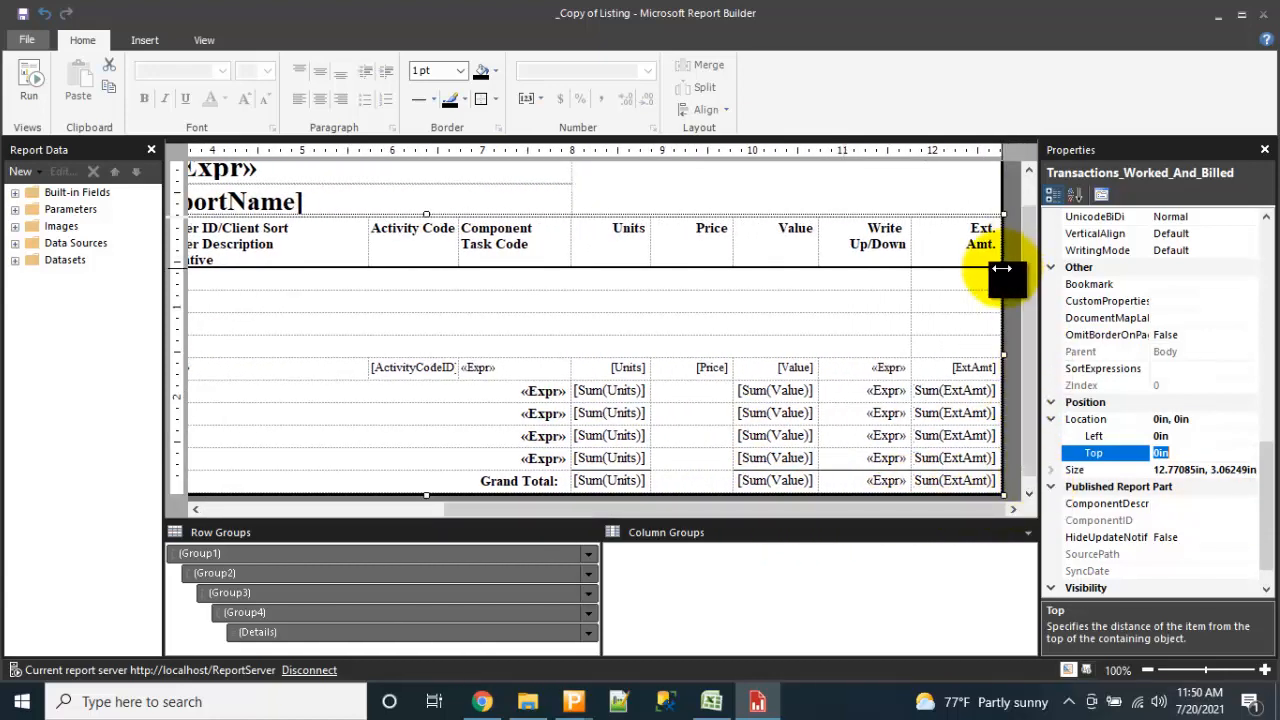
{"action": "left_click", "coordinate": [1000, 270]}
{"action": "left_click_drag", "start_coordinate": [983, 268], "coordinate": [980, 269]}
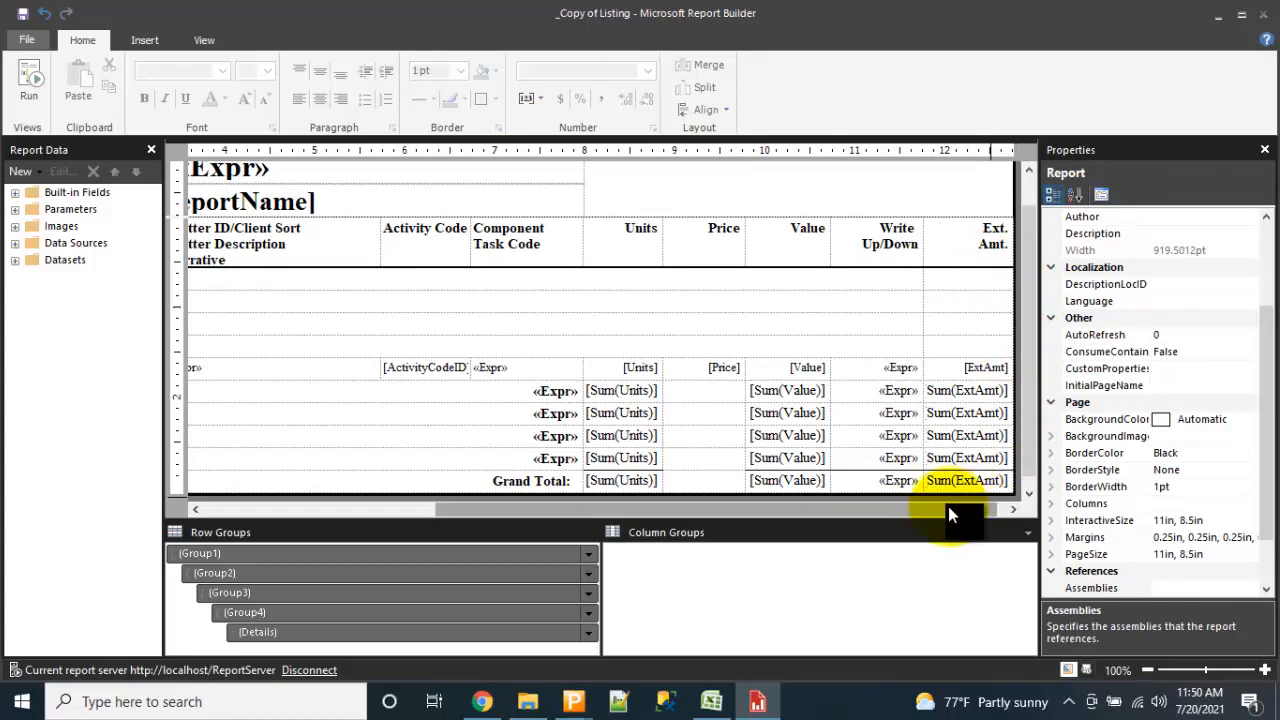
{"action": "left_click_drag", "start_coordinate": [948, 506], "coordinate": [633, 507]}
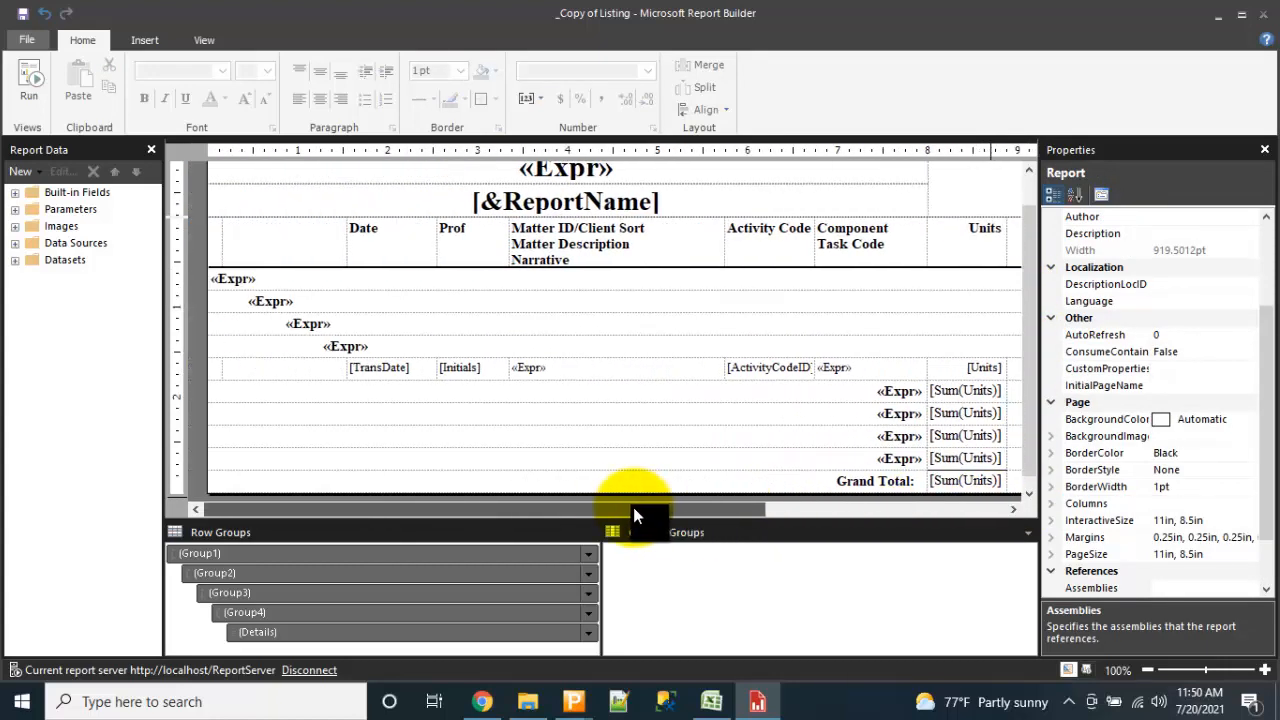
Examine the narrow leading columns and detail rows in the Transactions Listing.xlsx export in Excel, and return to Report Builder.
{"action": "left_click", "coordinate": [218, 244]}
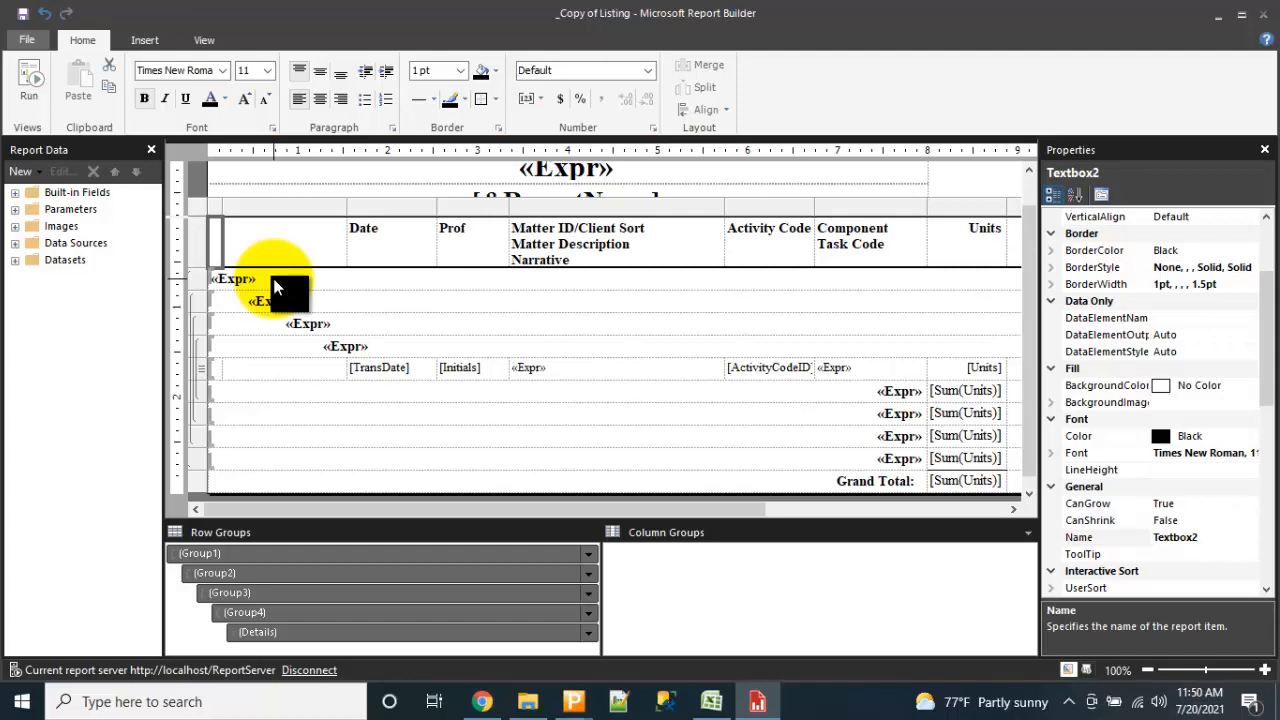
{"action": "left_click", "coordinate": [712, 703]}
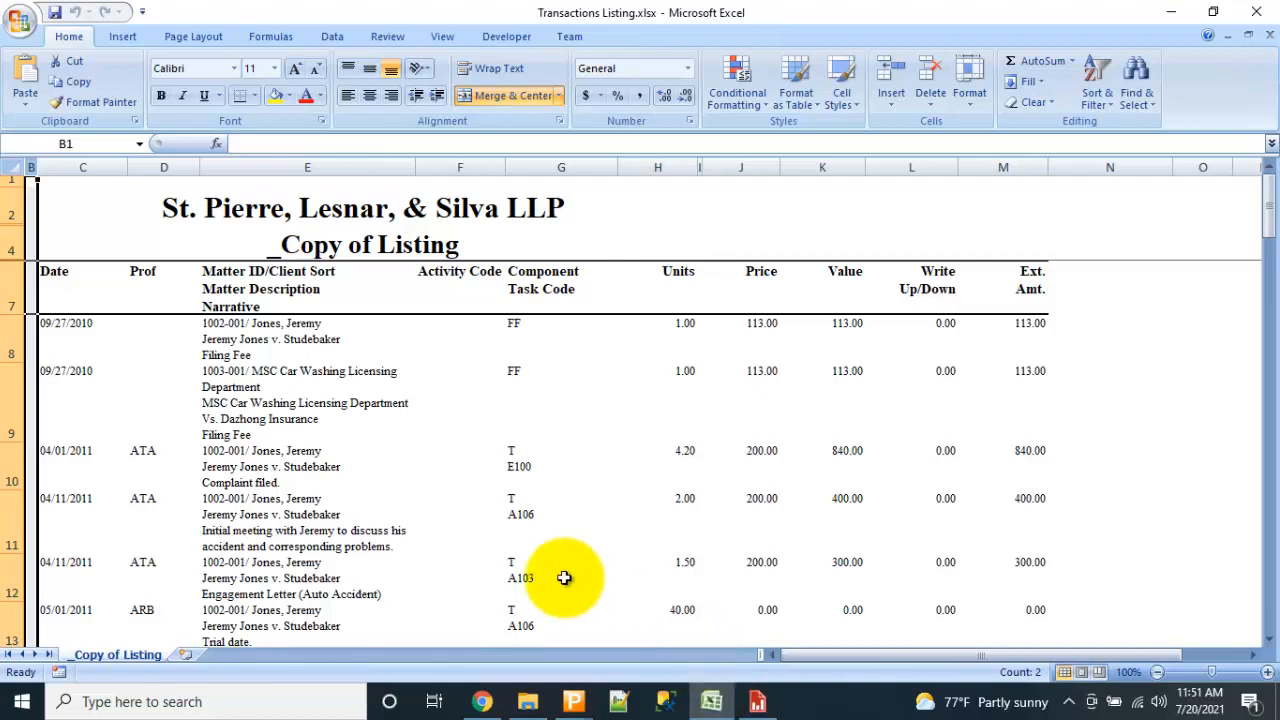
{"action": "left_click", "coordinate": [372, 422]}
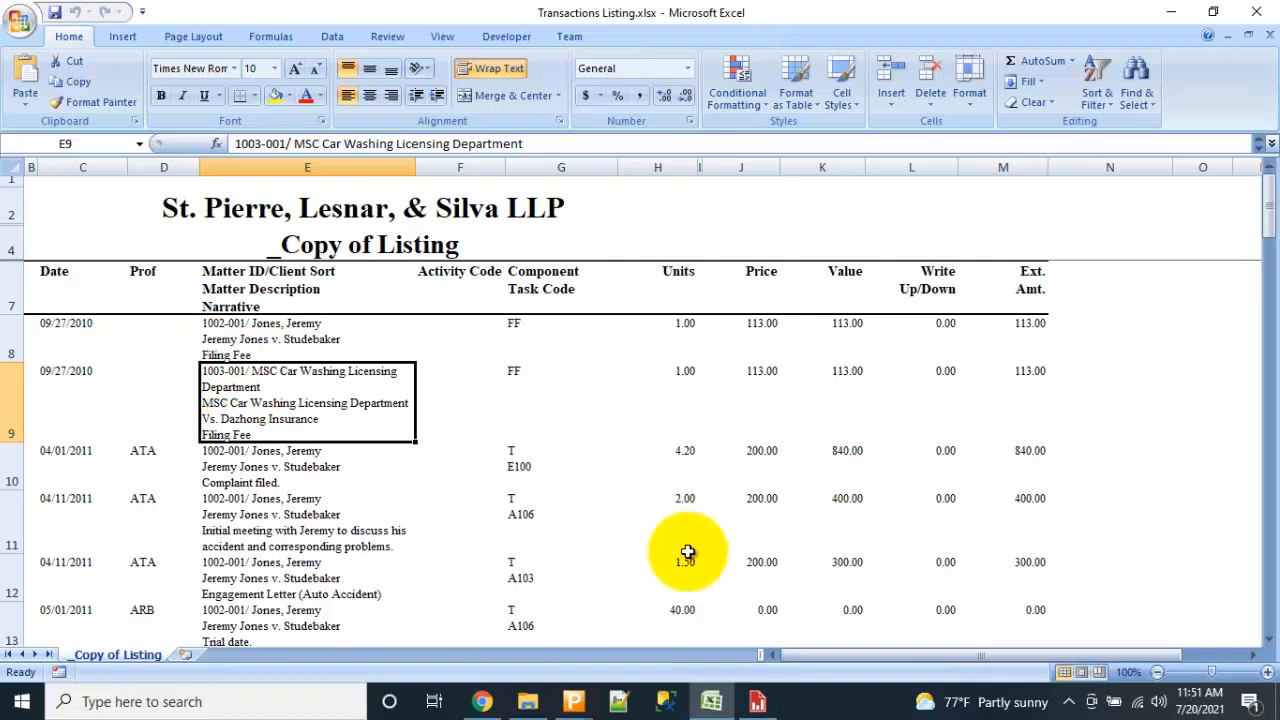
{"action": "mouse_move", "coordinate": [735, 700]}
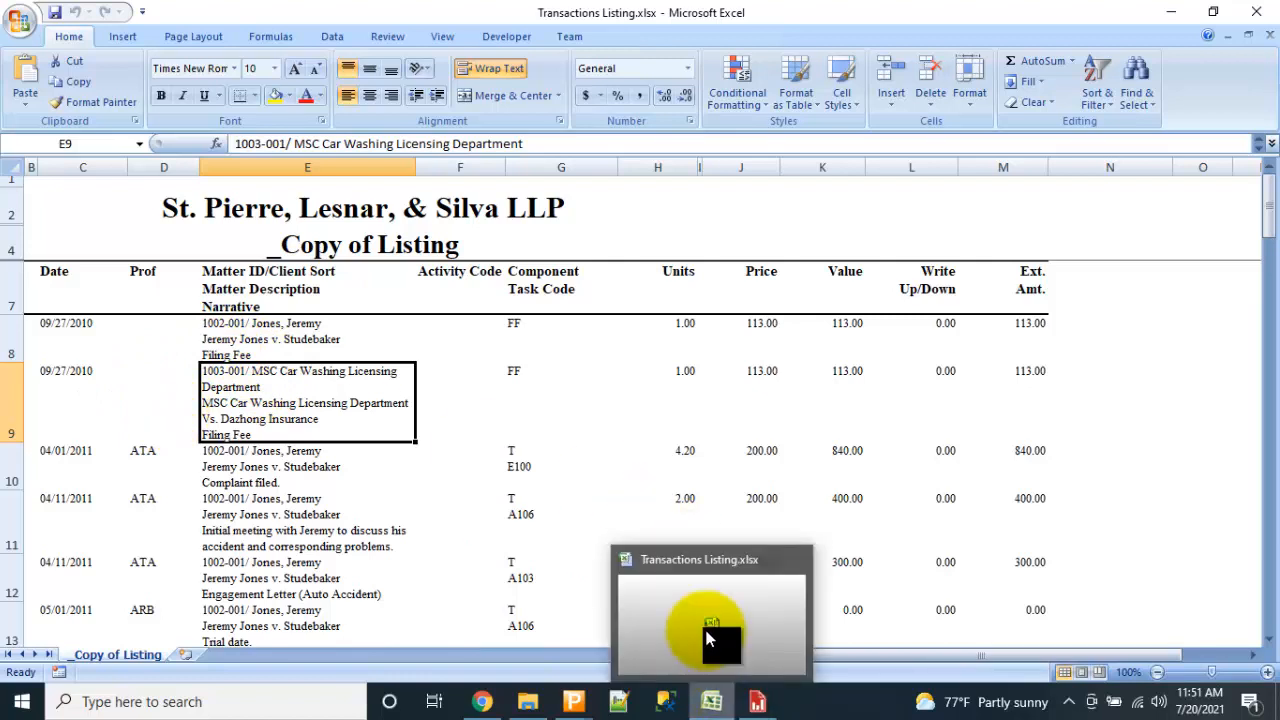
{"action": "left_click", "coordinate": [755, 704]}
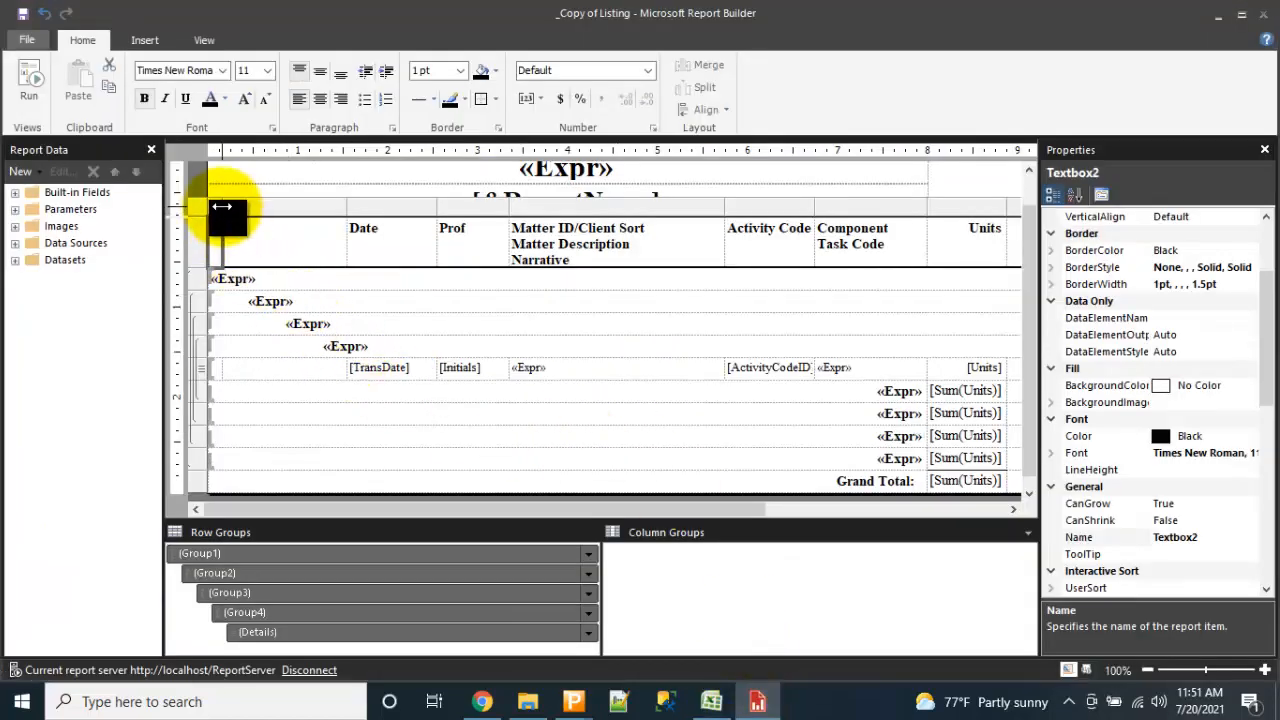
Widen the table's narrow first column to about 0.8 in.
{"action": "left_click", "coordinate": [223, 206]}
{"action": "left_click_drag", "start_coordinate": [223, 206], "coordinate": [280, 207]}
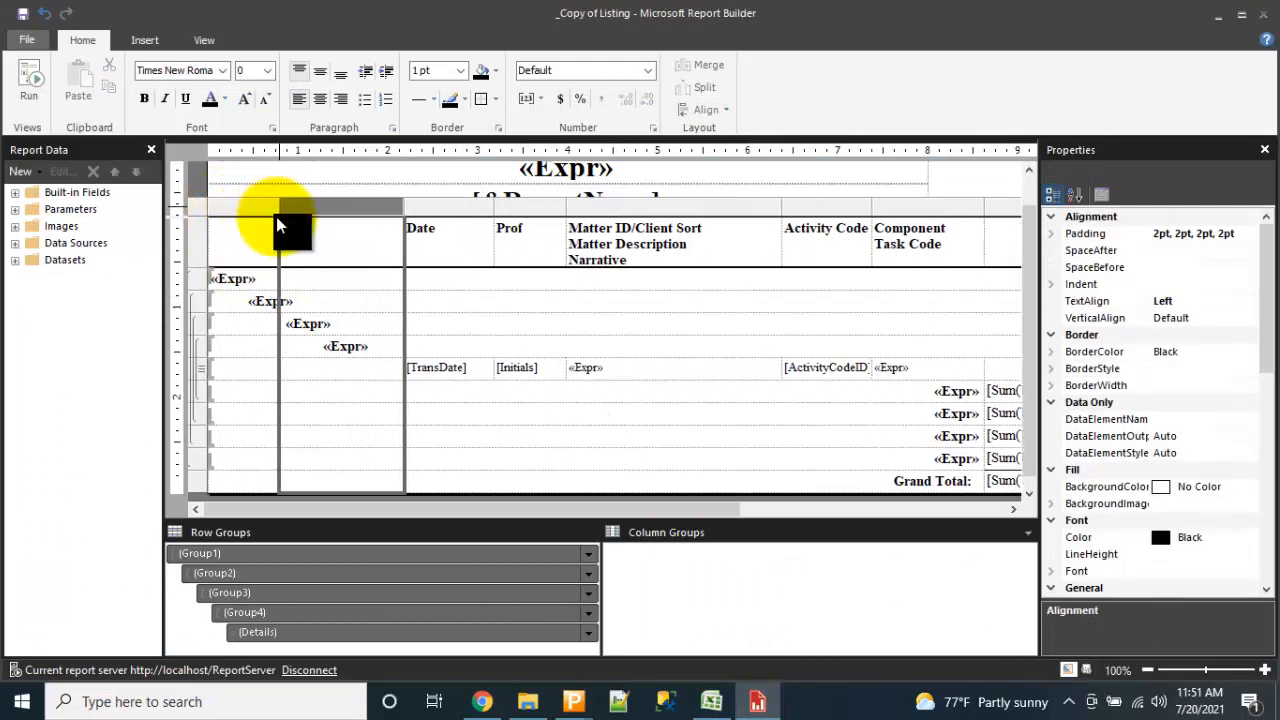
Examine which cells the group header and total rows merge, and compare the Date column with the two empty leading columns.
{"action": "left_click", "coordinate": [250, 324]}
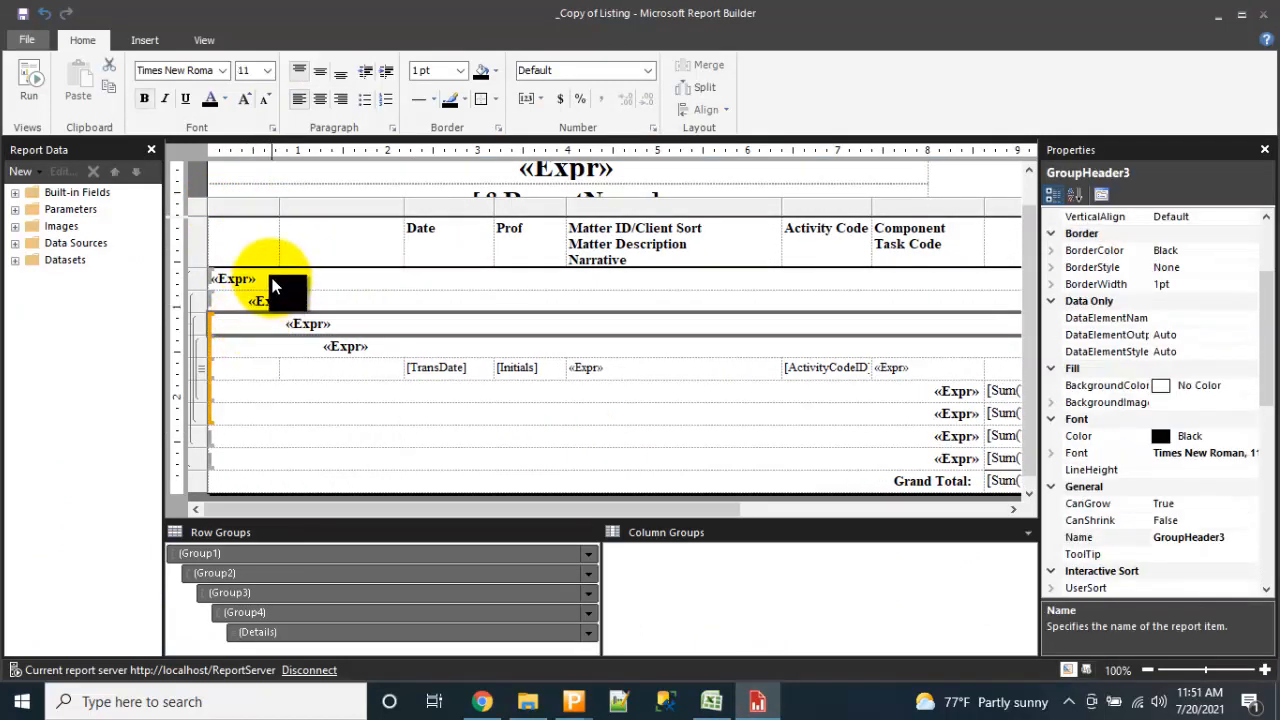
{"action": "left_click", "coordinate": [268, 280]}
{"action": "left_click", "coordinate": [238, 213]}
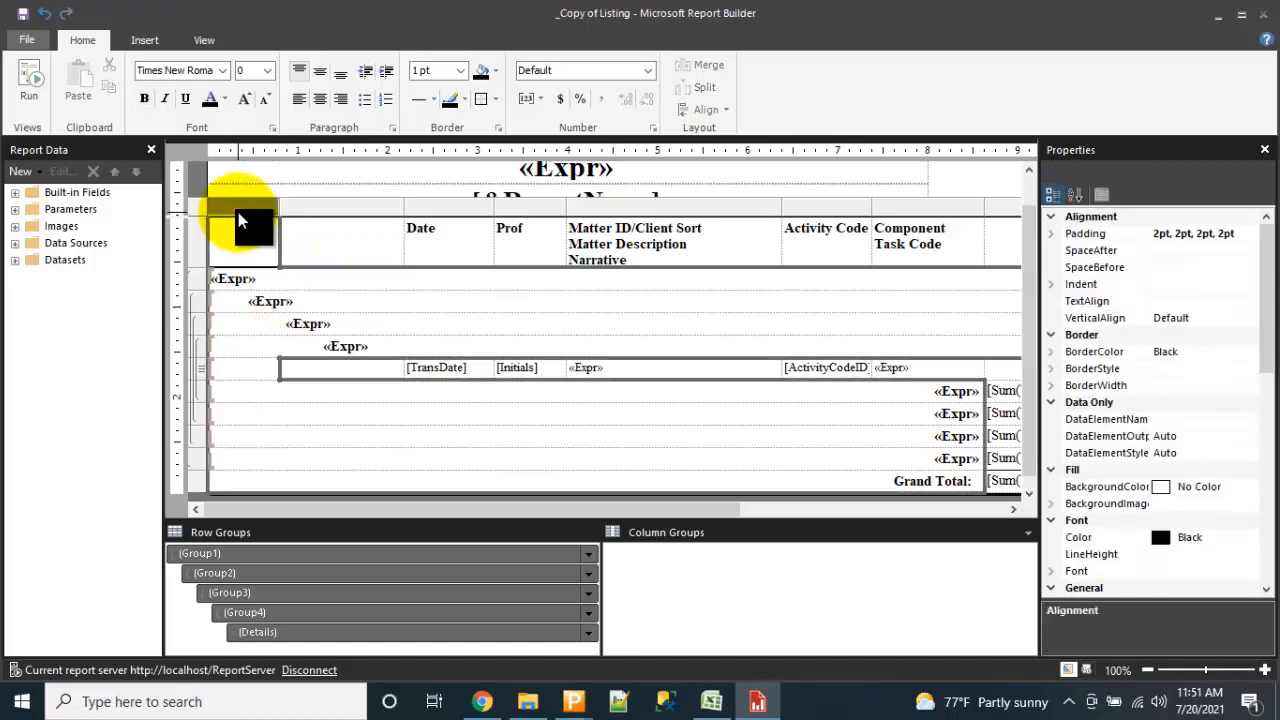
{"action": "left_click", "coordinate": [295, 287]}
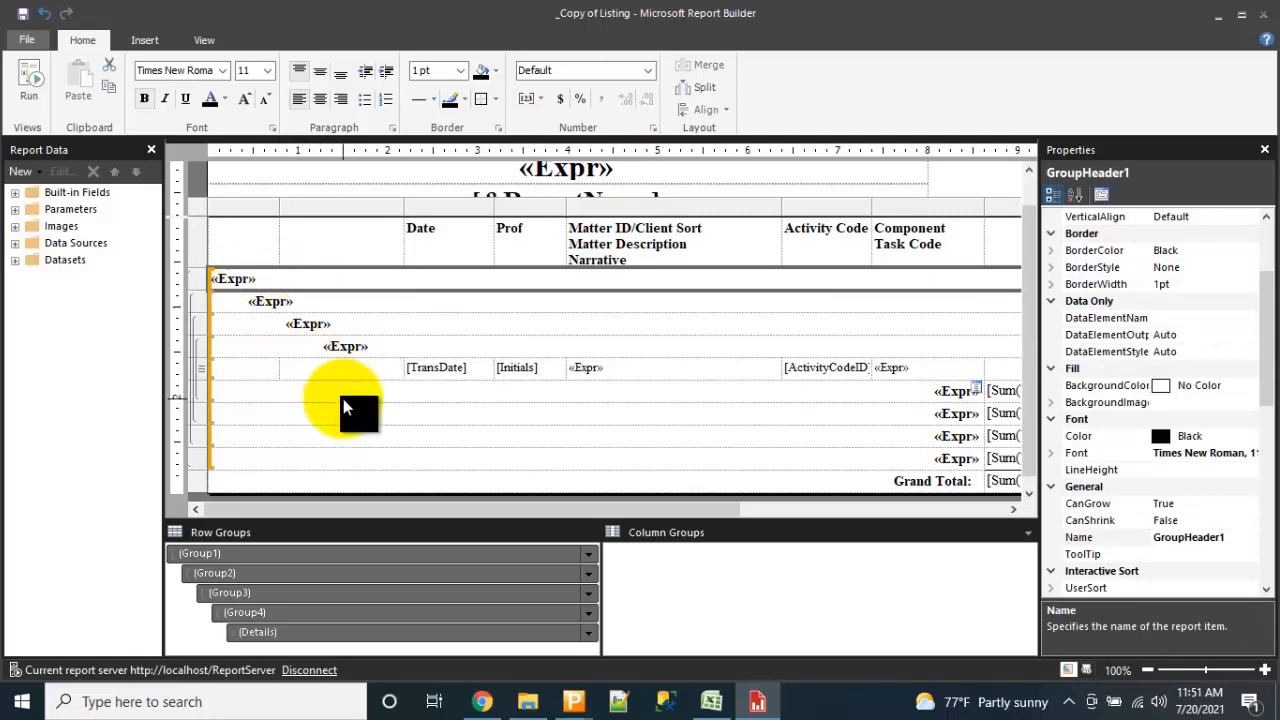
{"action": "left_click", "coordinate": [250, 352]}
{"action": "left_click", "coordinate": [246, 325]}
{"action": "left_click", "coordinate": [240, 302]}
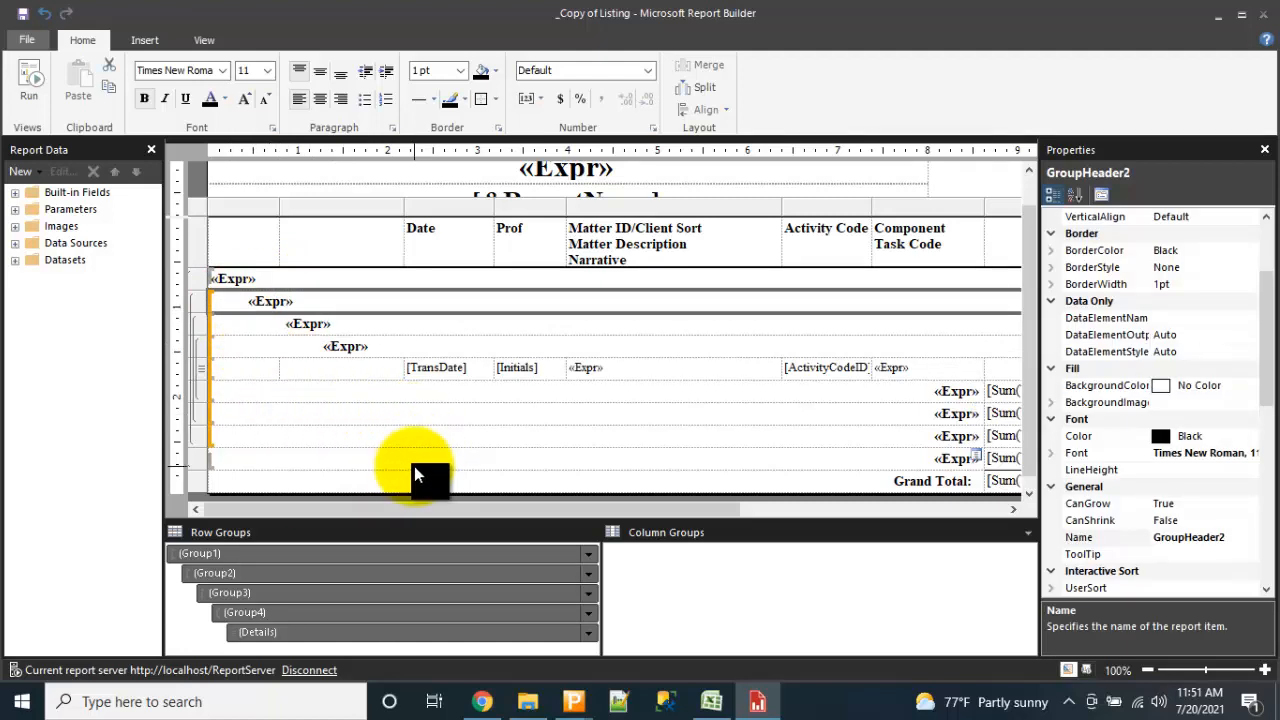
{"action": "left_click", "coordinate": [738, 399]}
{"action": "key", "text": "Down"}
{"action": "key", "text": "Down"}
{"action": "key", "text": "Down"}
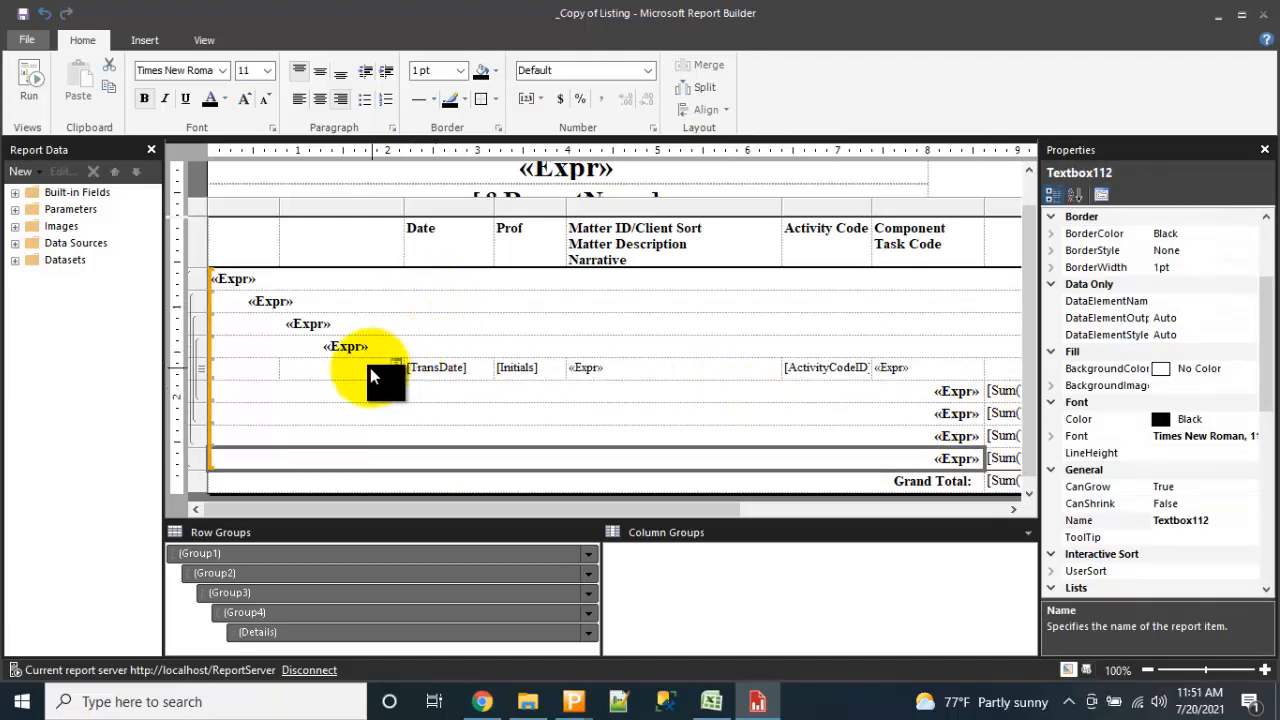
{"action": "left_click", "coordinate": [475, 375]}
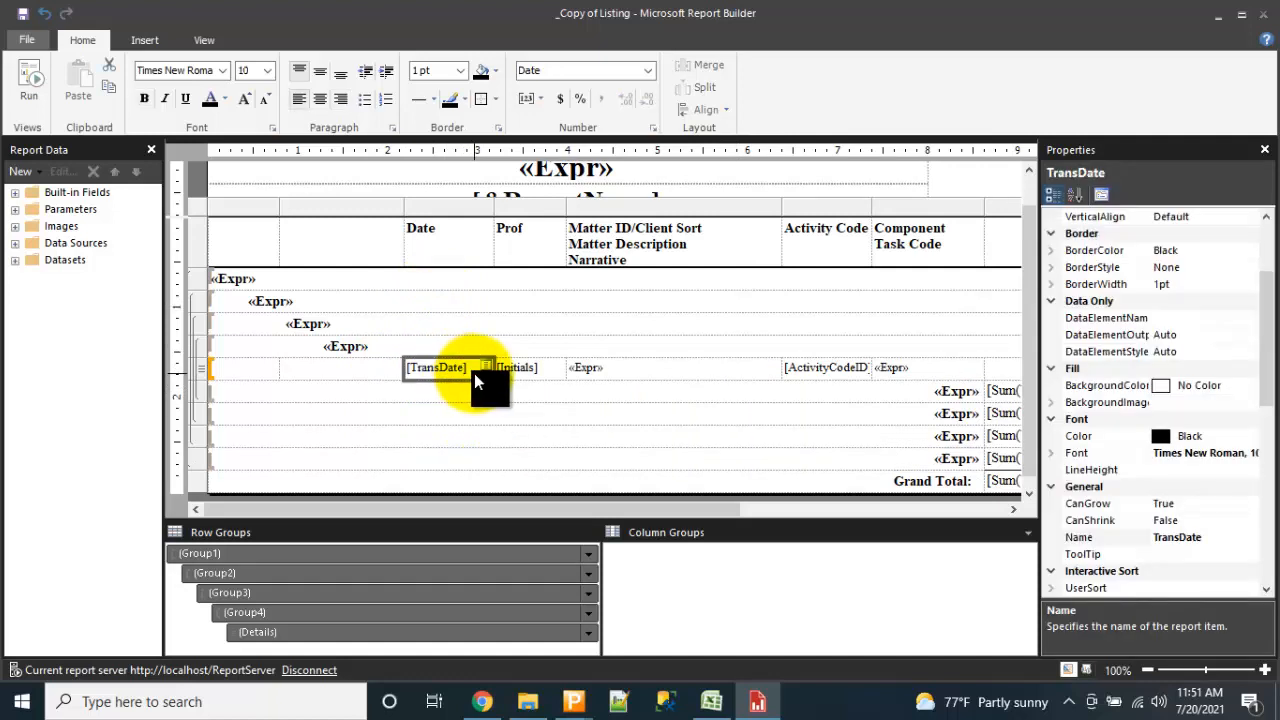
{"action": "left_click", "coordinate": [457, 238]}
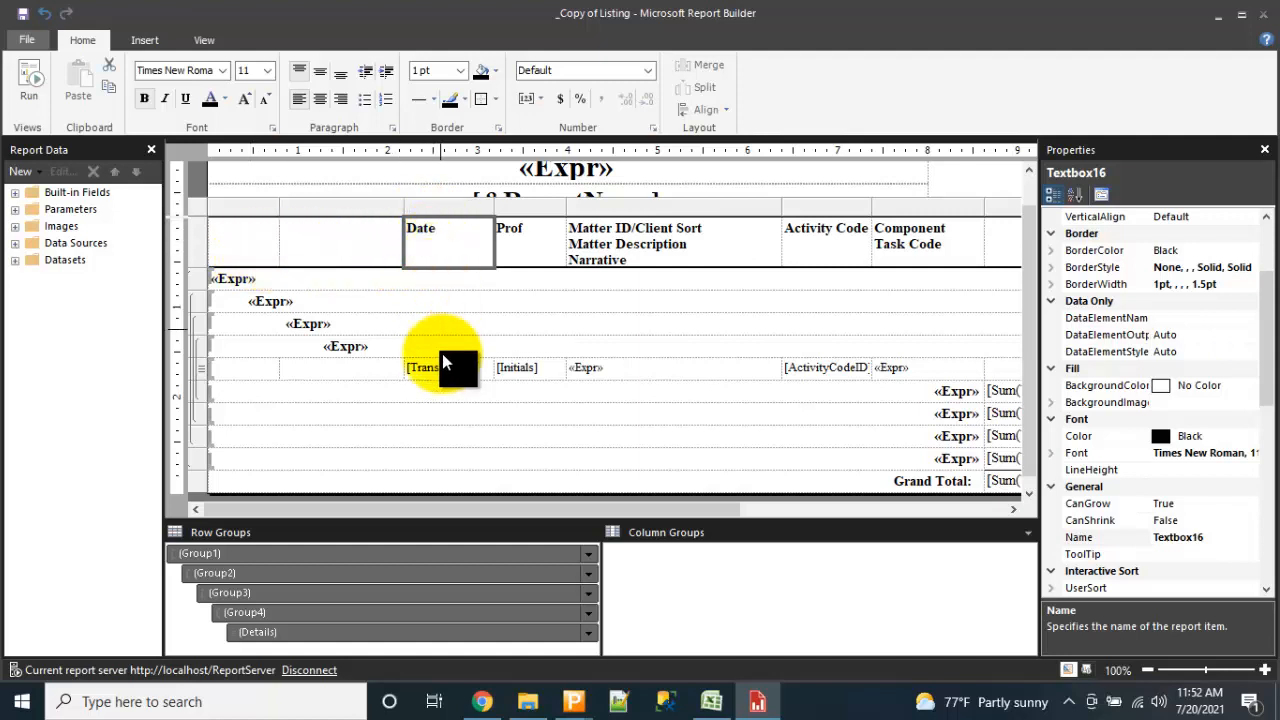
{"action": "left_click", "coordinate": [252, 237]}
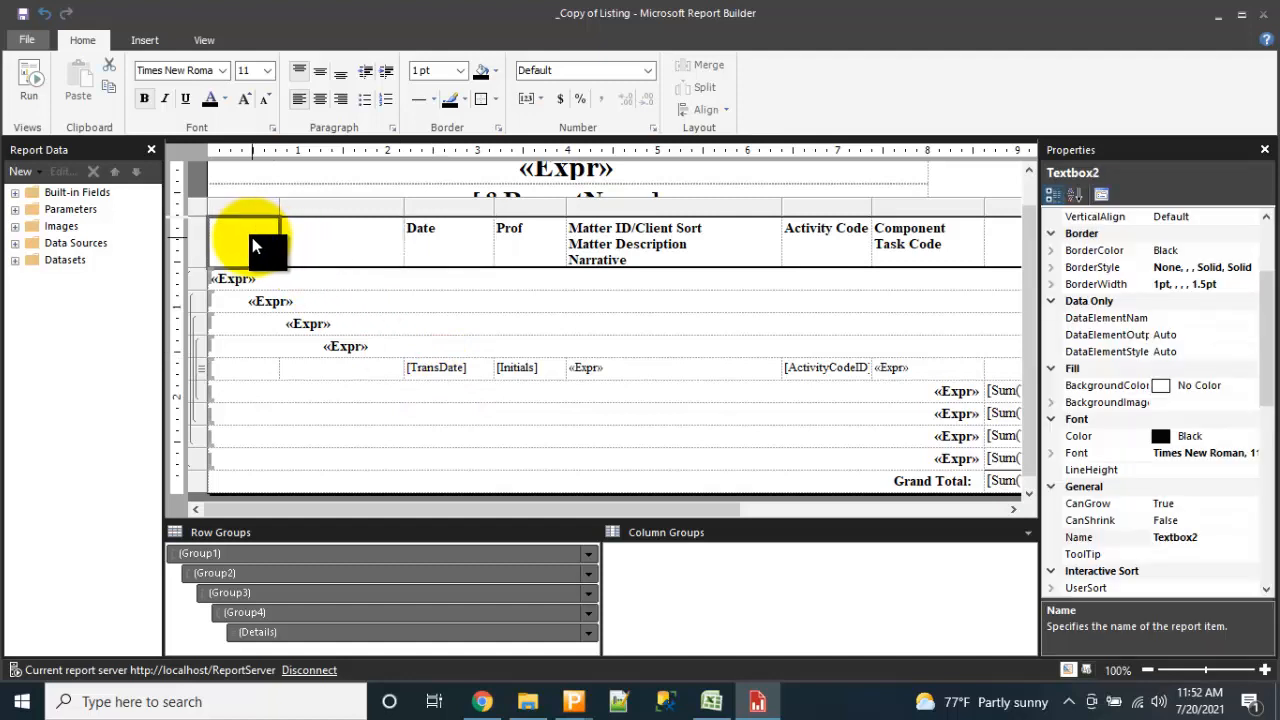
{"action": "left_click", "coordinate": [353, 205]}
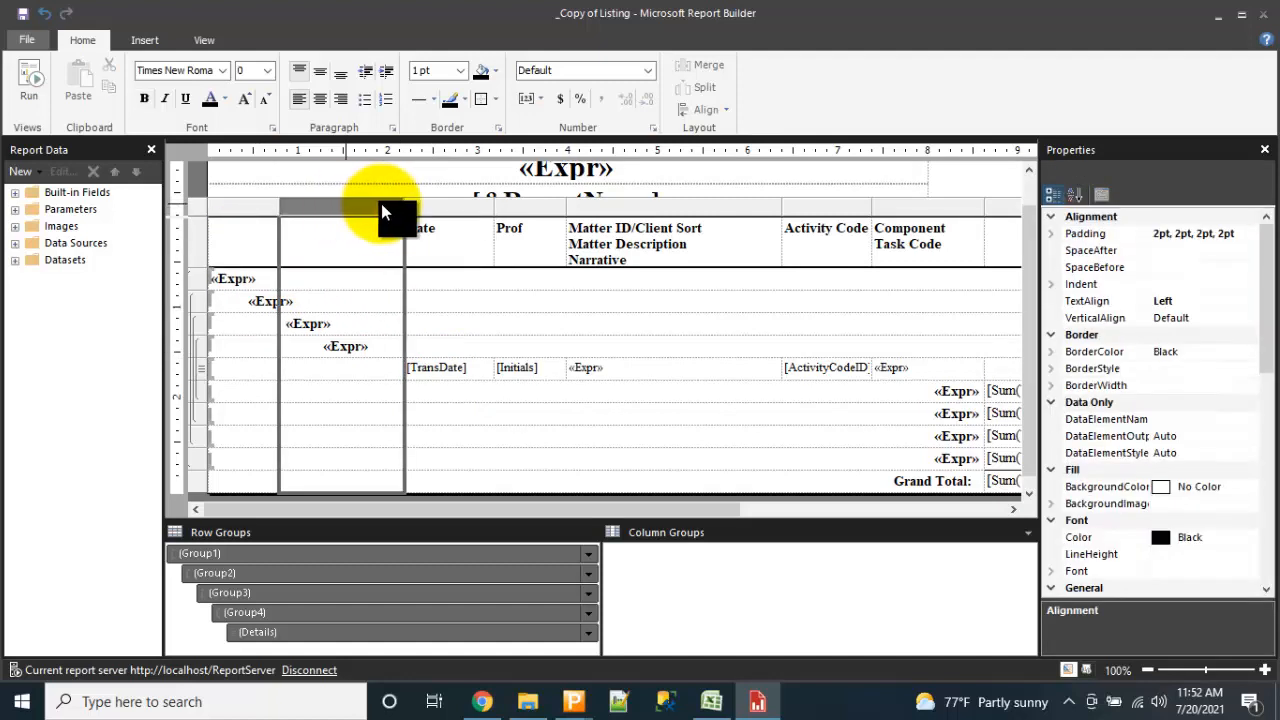
{"action": "left_click", "coordinate": [443, 206]}
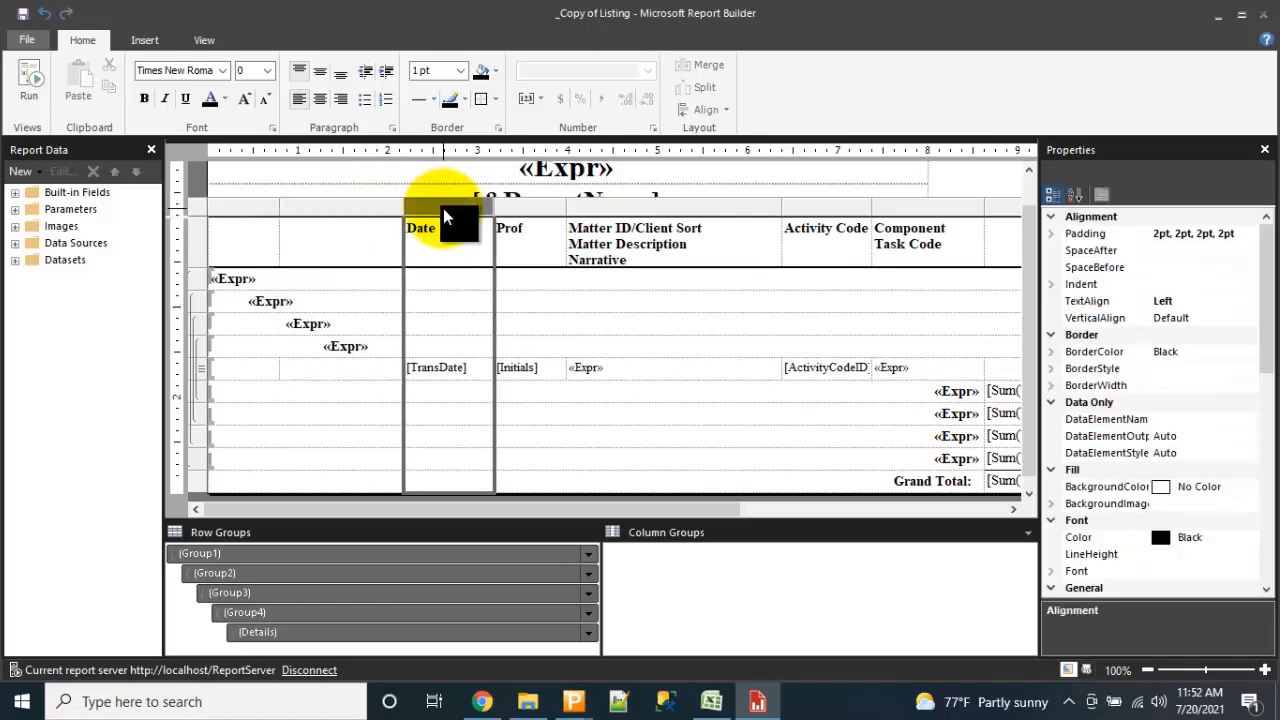
{"action": "left_click", "coordinate": [263, 241]}
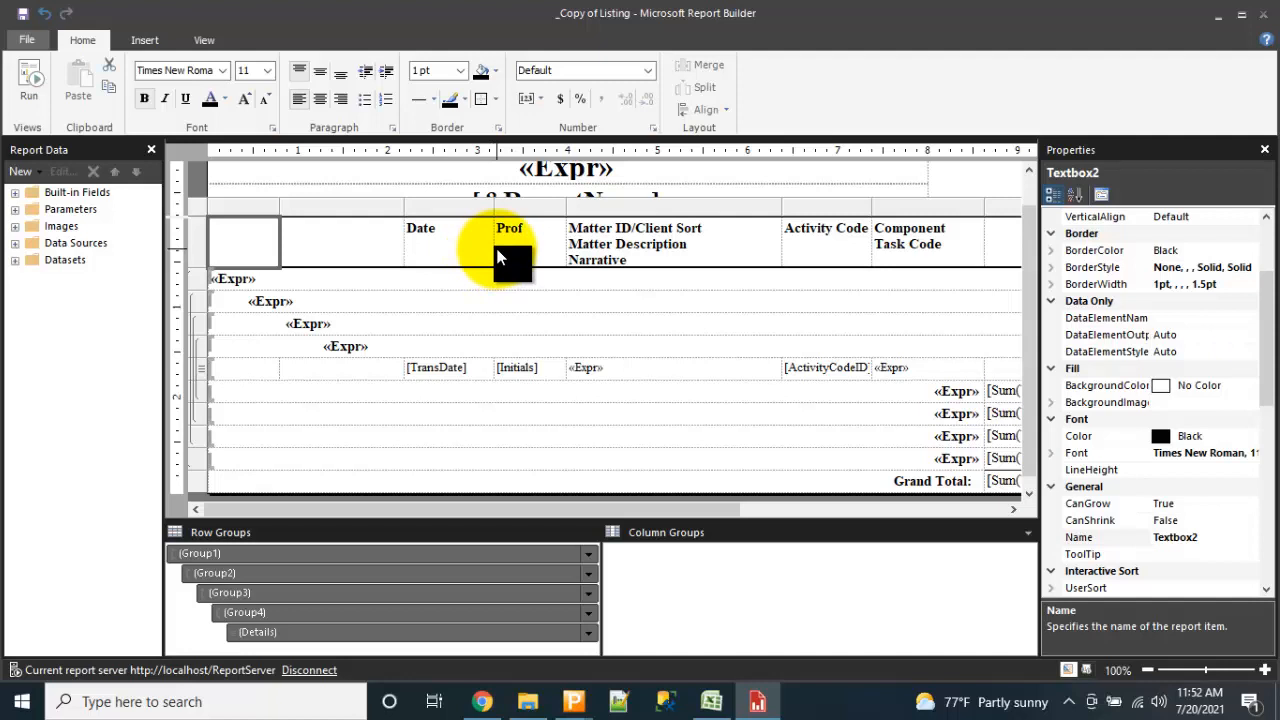
Copy the Date heading and the [TransDate] detail field into the matching cells of the table's empty first column.
{"action": "left_click", "coordinate": [444, 239]}
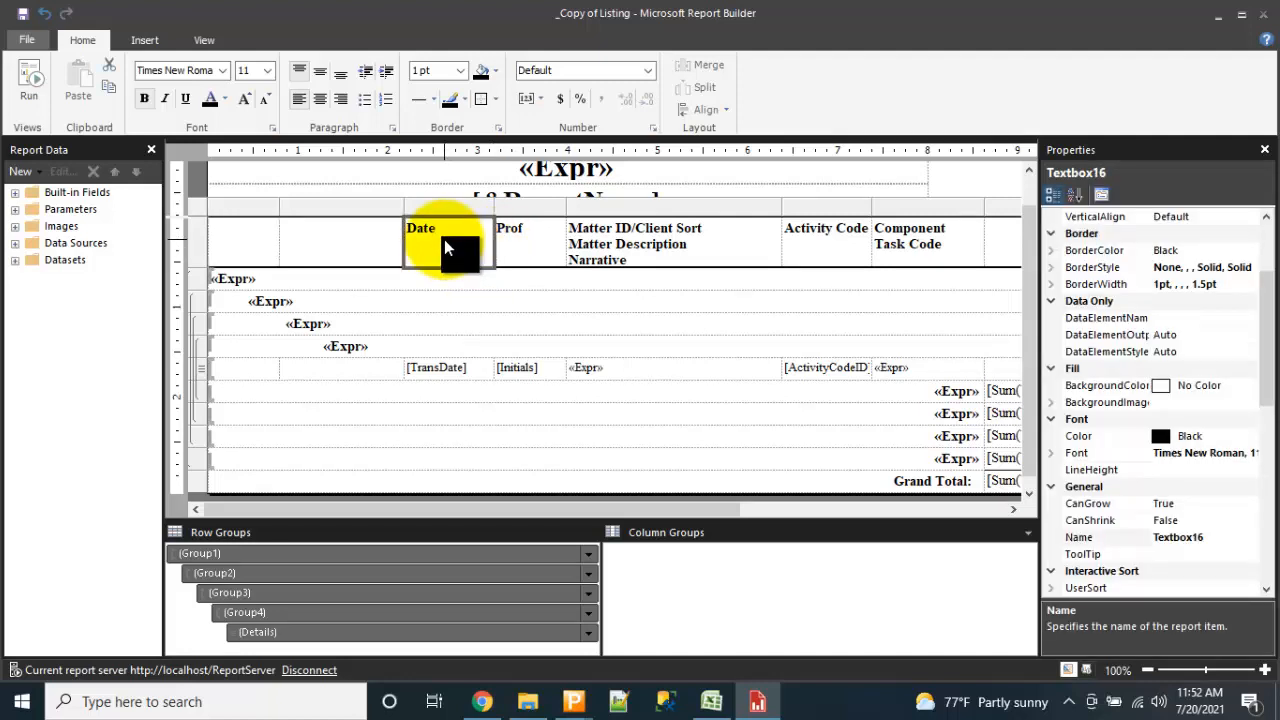
{"action": "key", "text": "Left"}
{"action": "key", "text": "Left"}
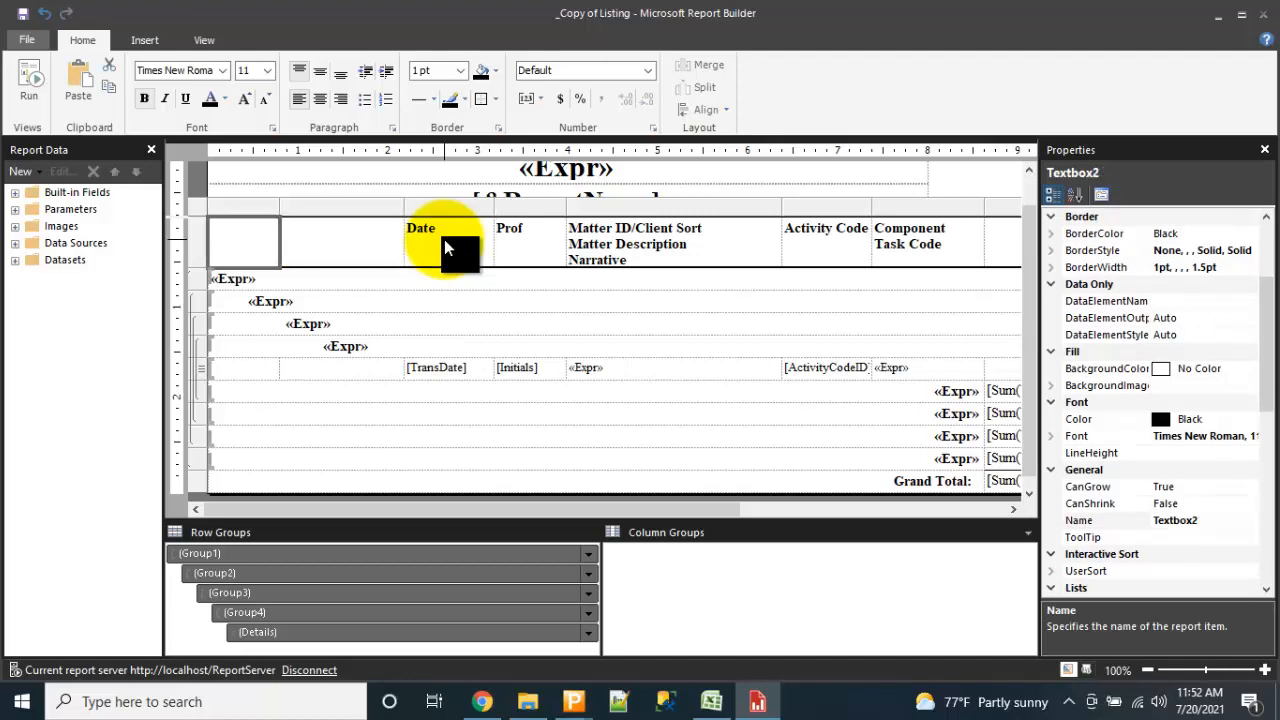
{"action": "type", "text": "Date"}
{"action": "left_click", "coordinate": [477, 374]}
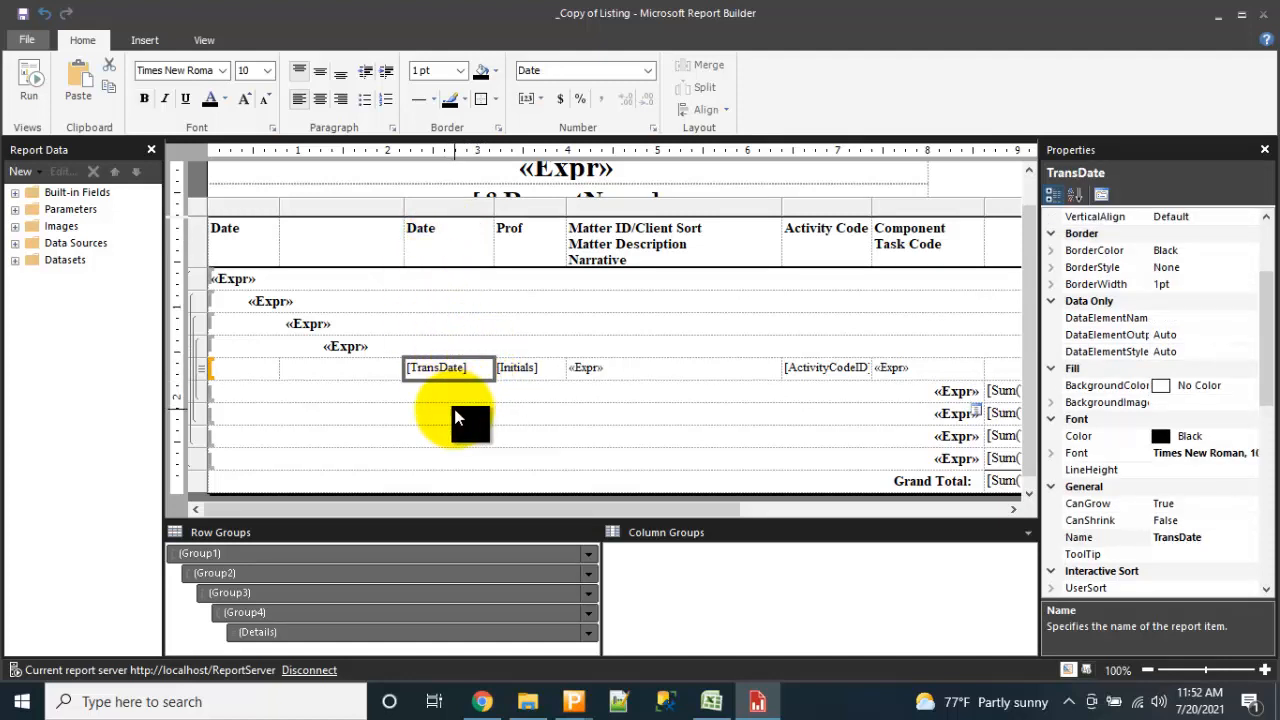
{"action": "key", "text": "Left"}
{"action": "key", "text": "Left"}
{"action": "type", "text": "[TransDate]"}
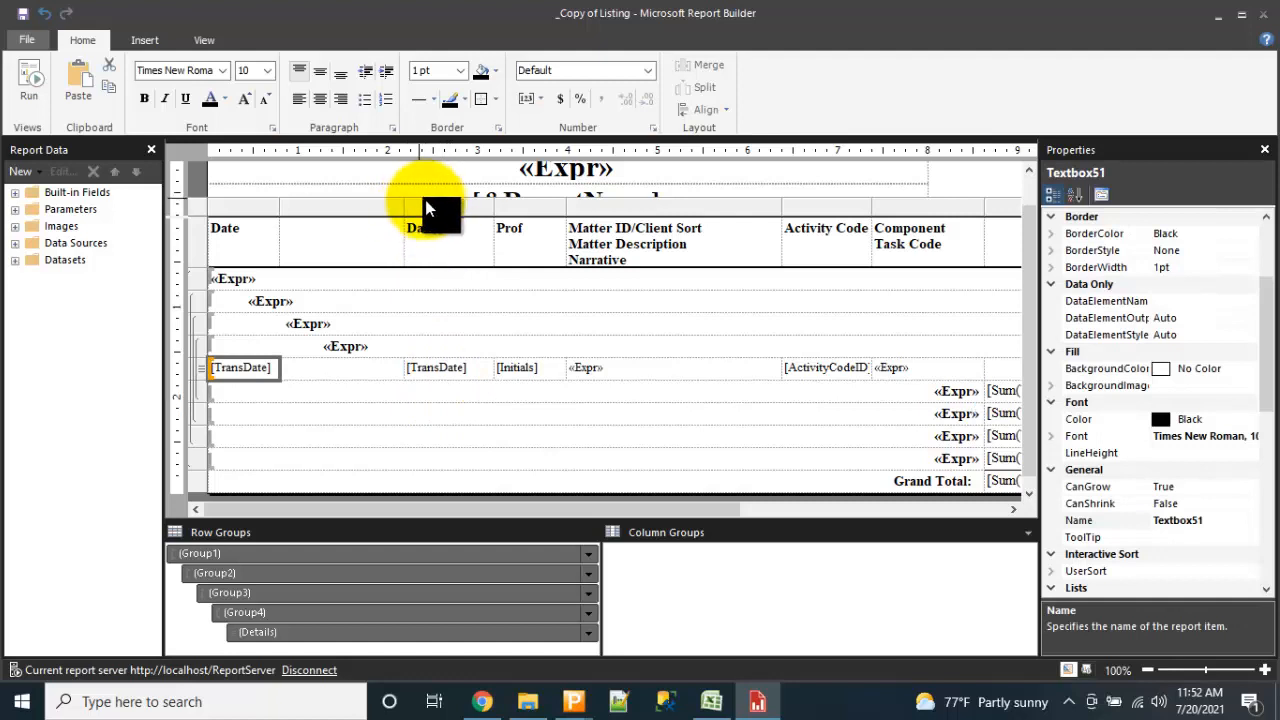
Delete the original Date column beside Prof.
{"action": "left_click", "coordinate": [433, 210]}
{"action": "right_click", "coordinate": [433, 210]}
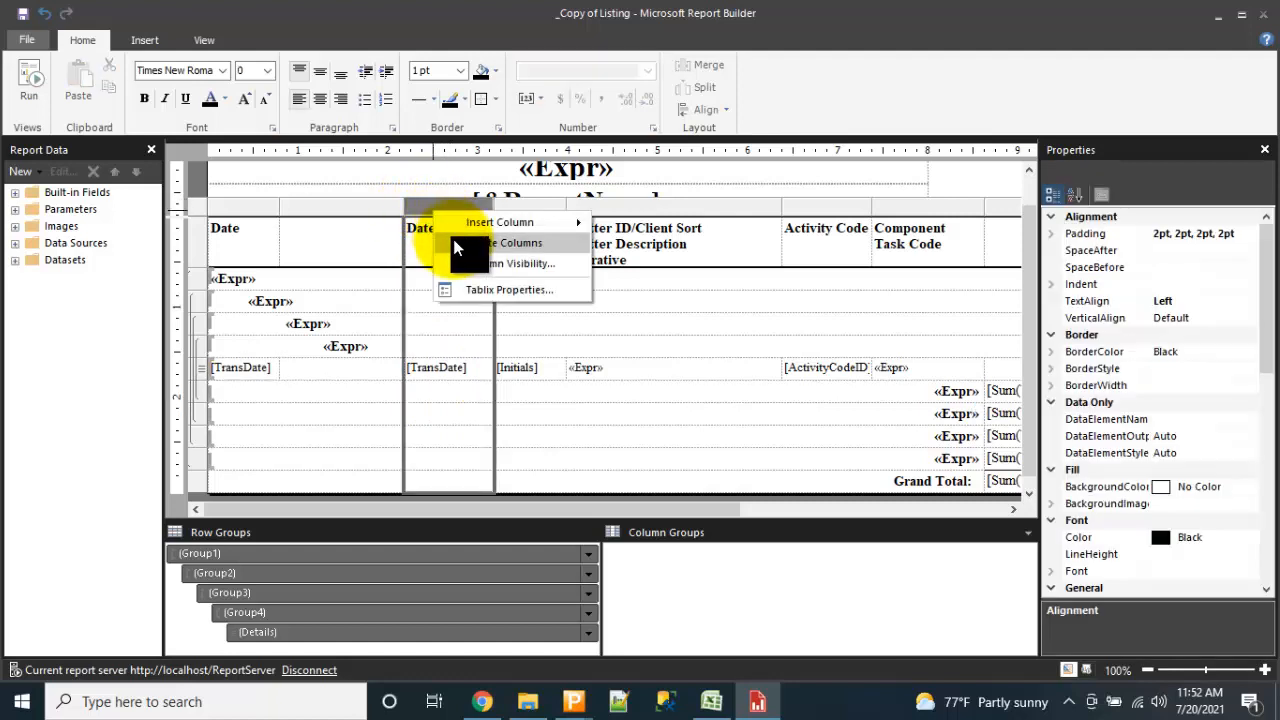
{"action": "left_click", "coordinate": [456, 247]}
Delete the remaining empty column between Date and Prof in the table.
{"action": "left_click", "coordinate": [351, 208]}
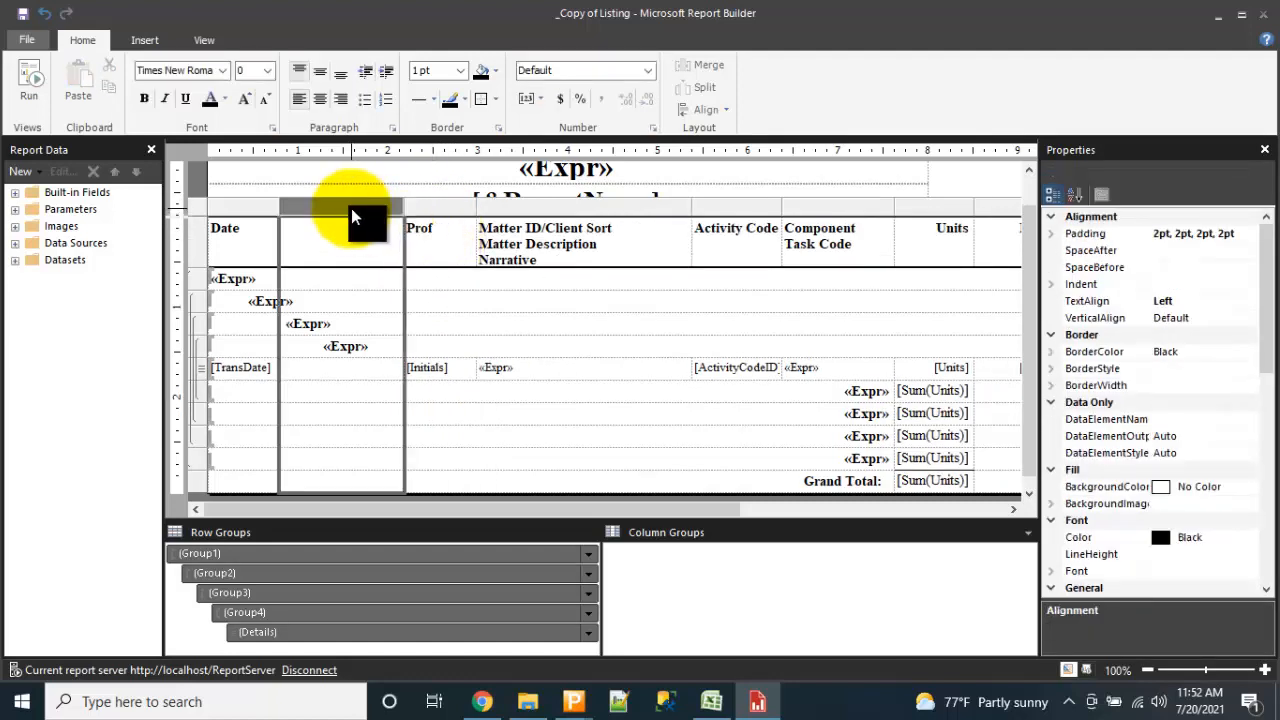
{"action": "right_click", "coordinate": [351, 208]}
{"action": "left_click", "coordinate": [378, 242]}
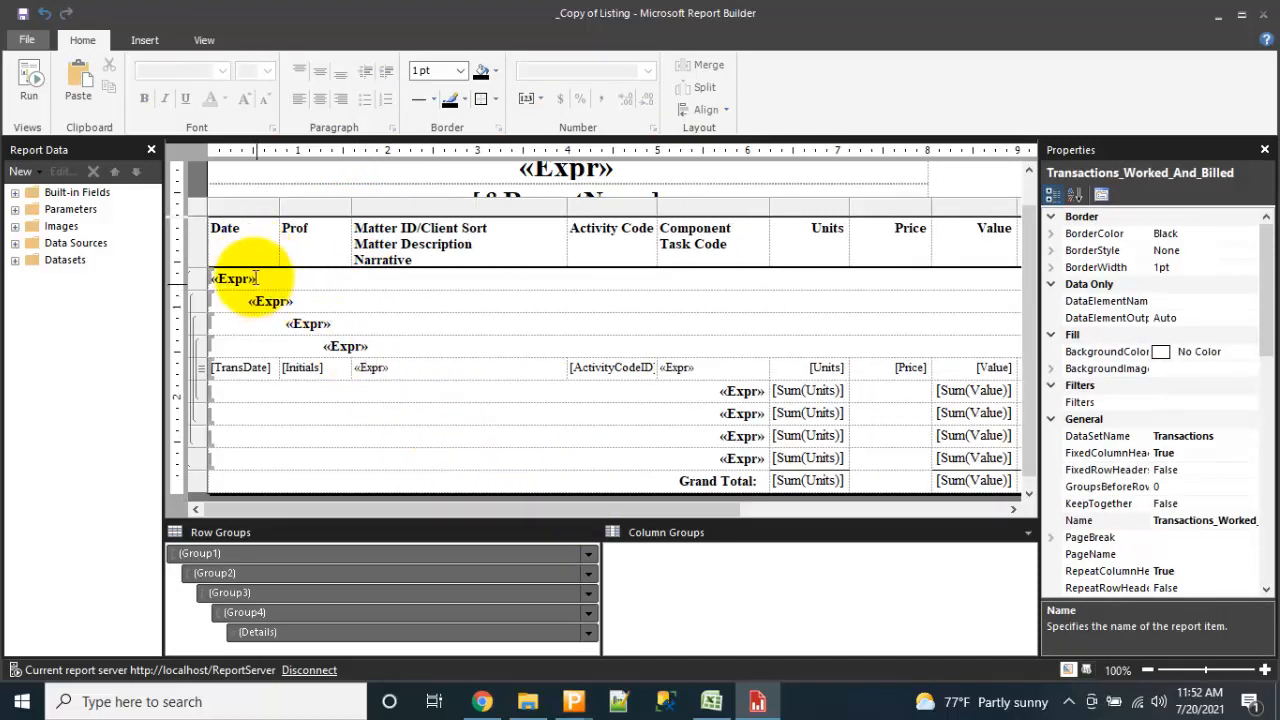
{"action": "left_click", "coordinate": [243, 206]}
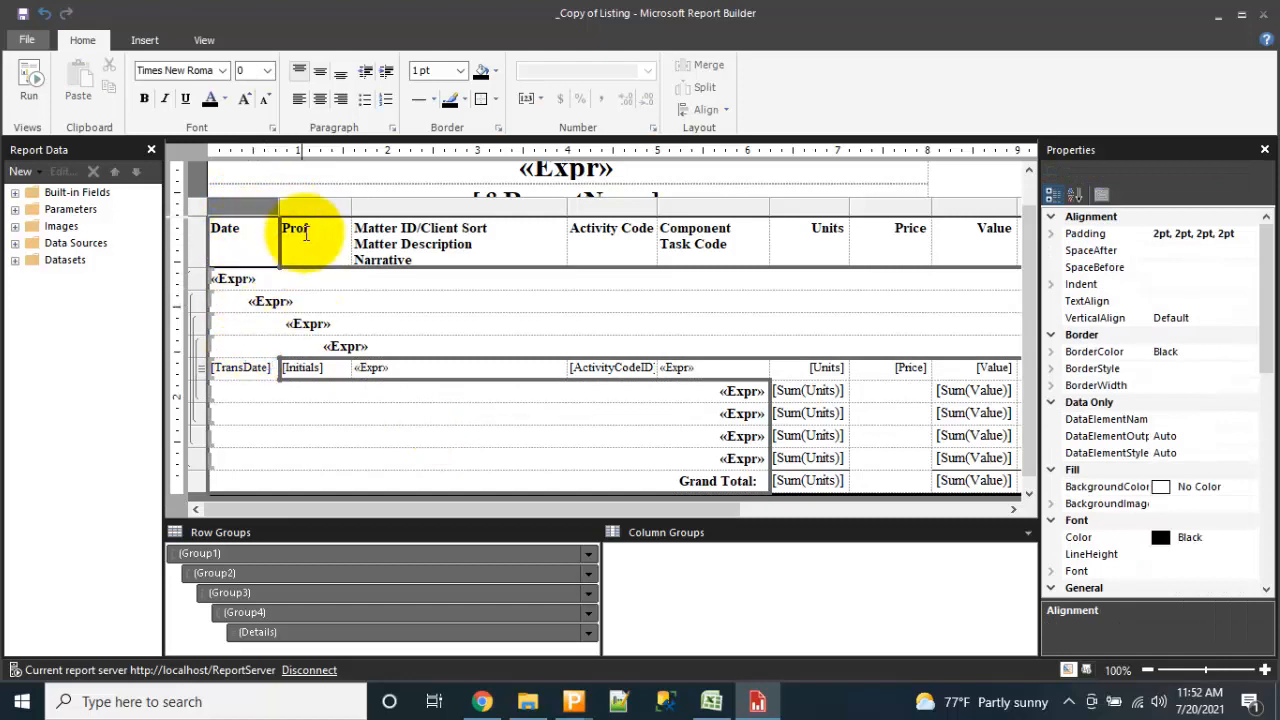
{"action": "left_click", "coordinate": [306, 207]}
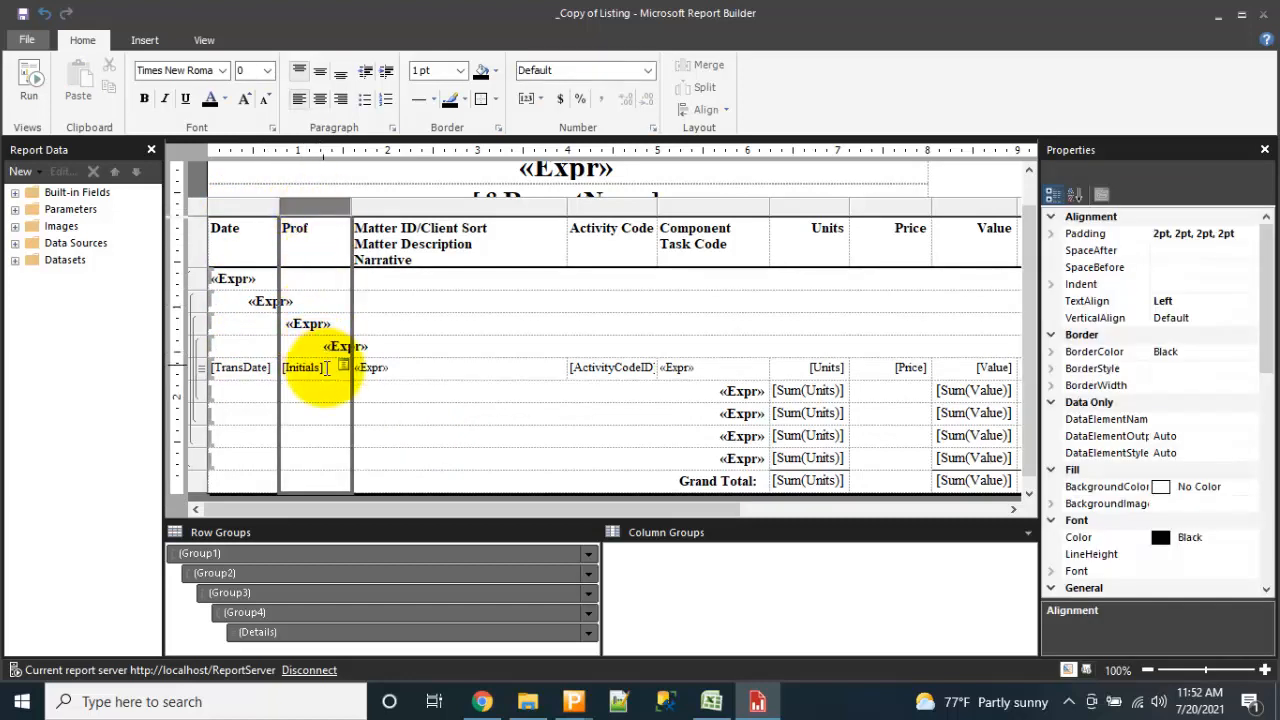
{"action": "left_click", "coordinate": [528, 373]}
Narrow the report body so its edge meets the outer edge of the table's Ext. Amt. column.
{"action": "left_click_drag", "start_coordinate": [713, 510], "coordinate": [997, 484]}
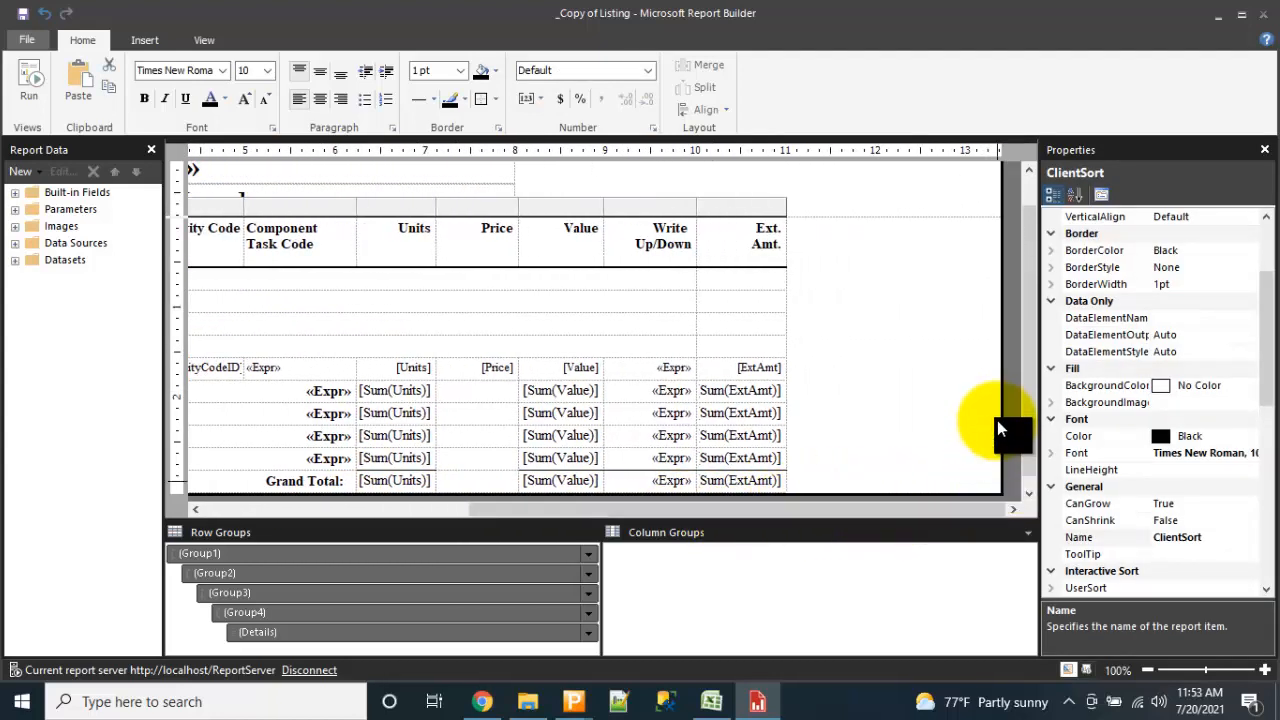
{"action": "left_click", "coordinate": [1005, 372]}
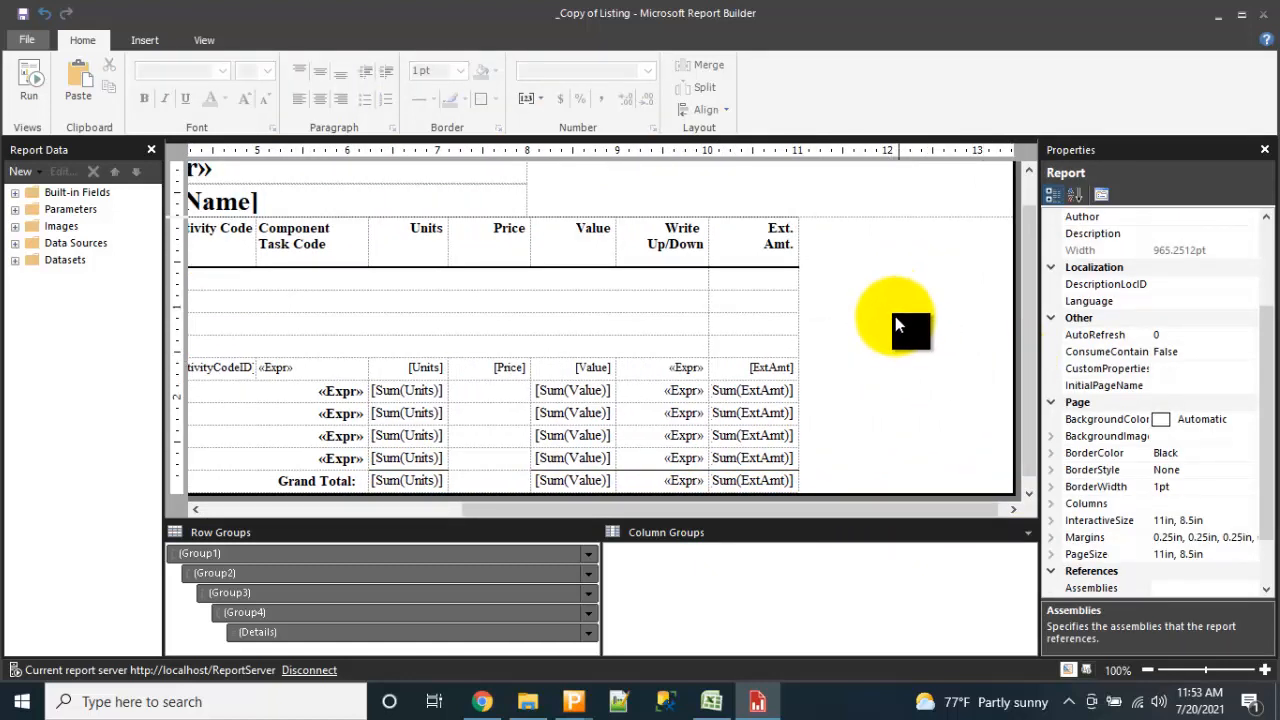
{"action": "left_click_drag", "start_coordinate": [970, 353], "coordinate": [749, 348]}
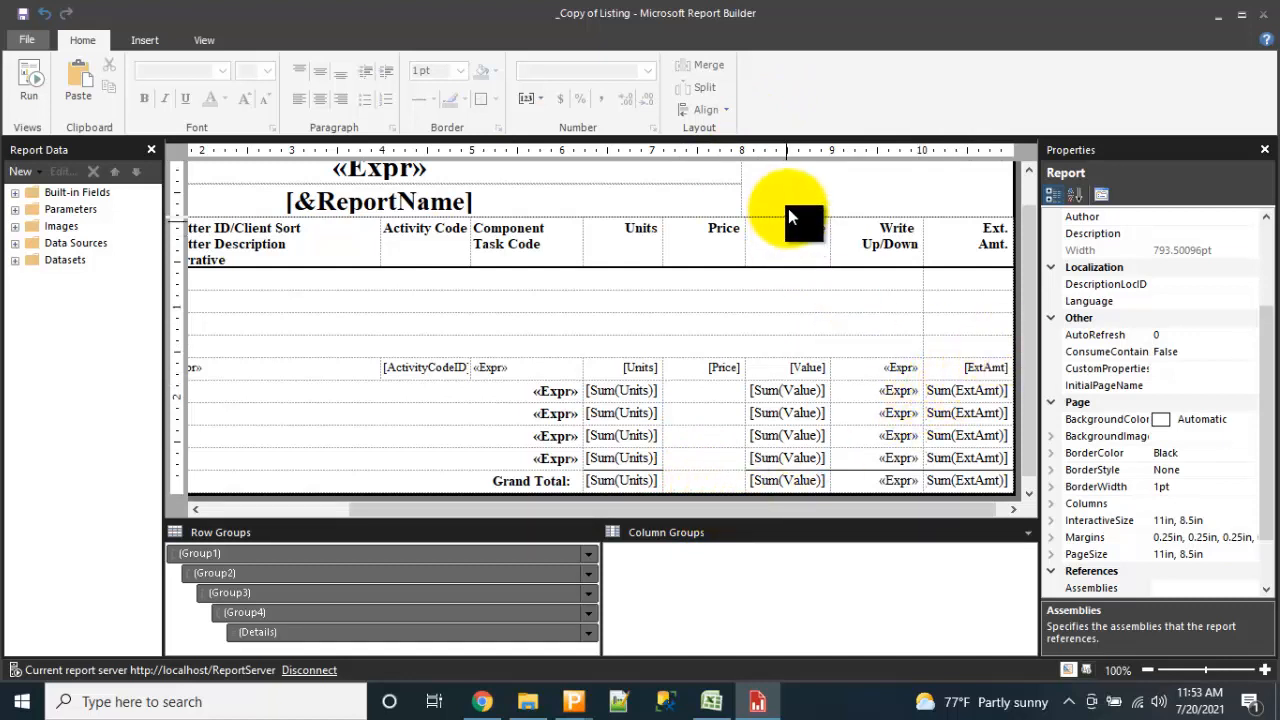
{"action": "left_click", "coordinate": [758, 190]}
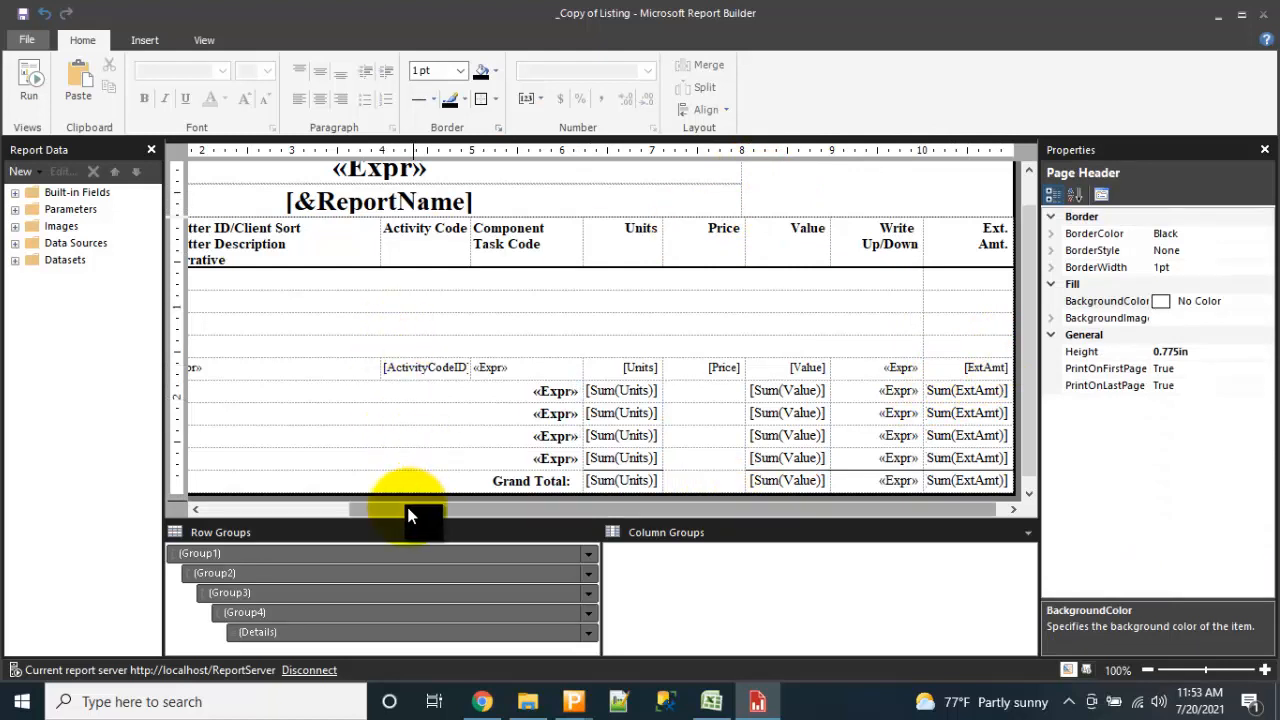
Insert a column directly before the Matter ID/Client Sort column and give it the heading MatterID.
{"action": "left_click_drag", "start_coordinate": [409, 507], "coordinate": [216, 507]}
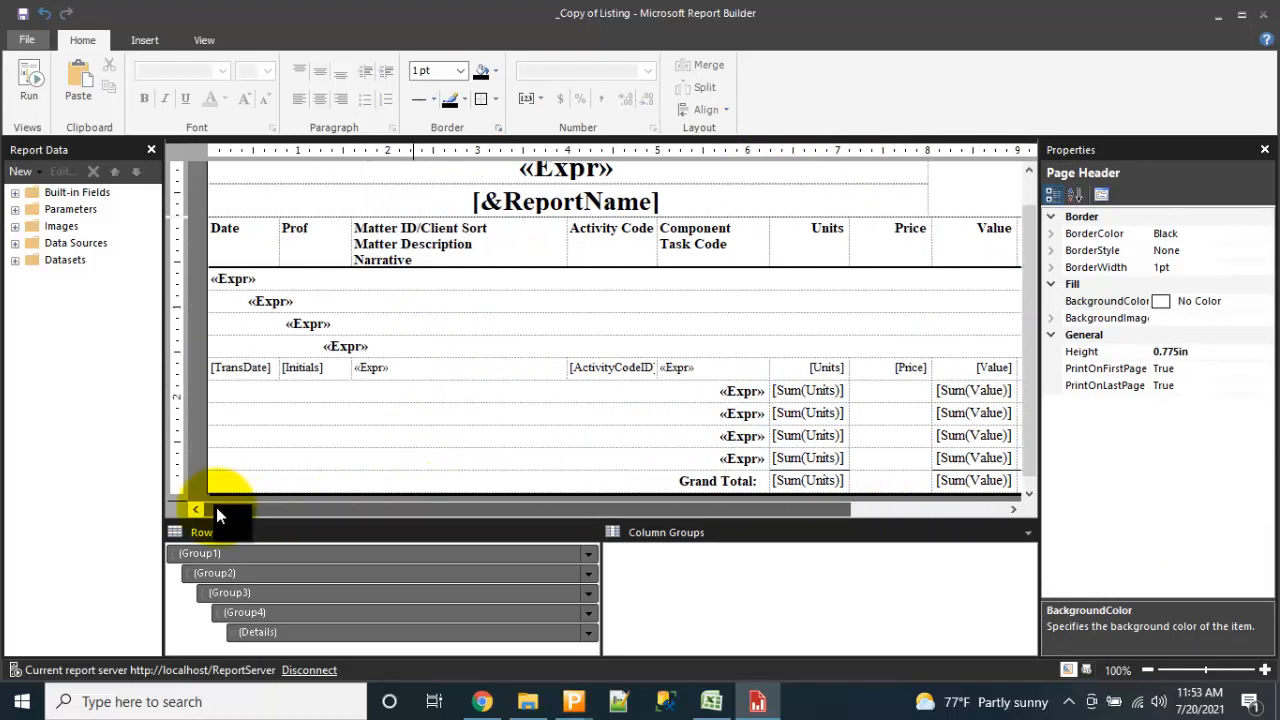
{"action": "double_click", "coordinate": [443, 258]}
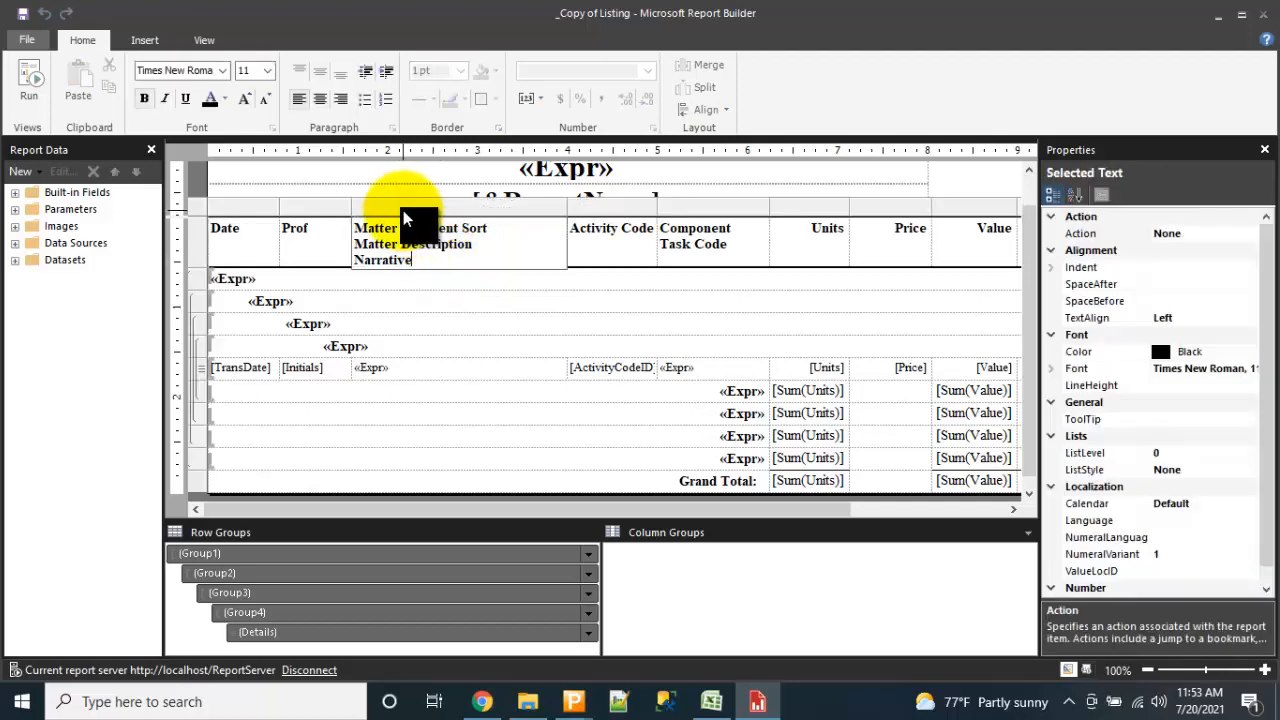
{"action": "right_click", "coordinate": [406, 209]}
{"action": "mouse_move", "coordinate": [453, 225]}
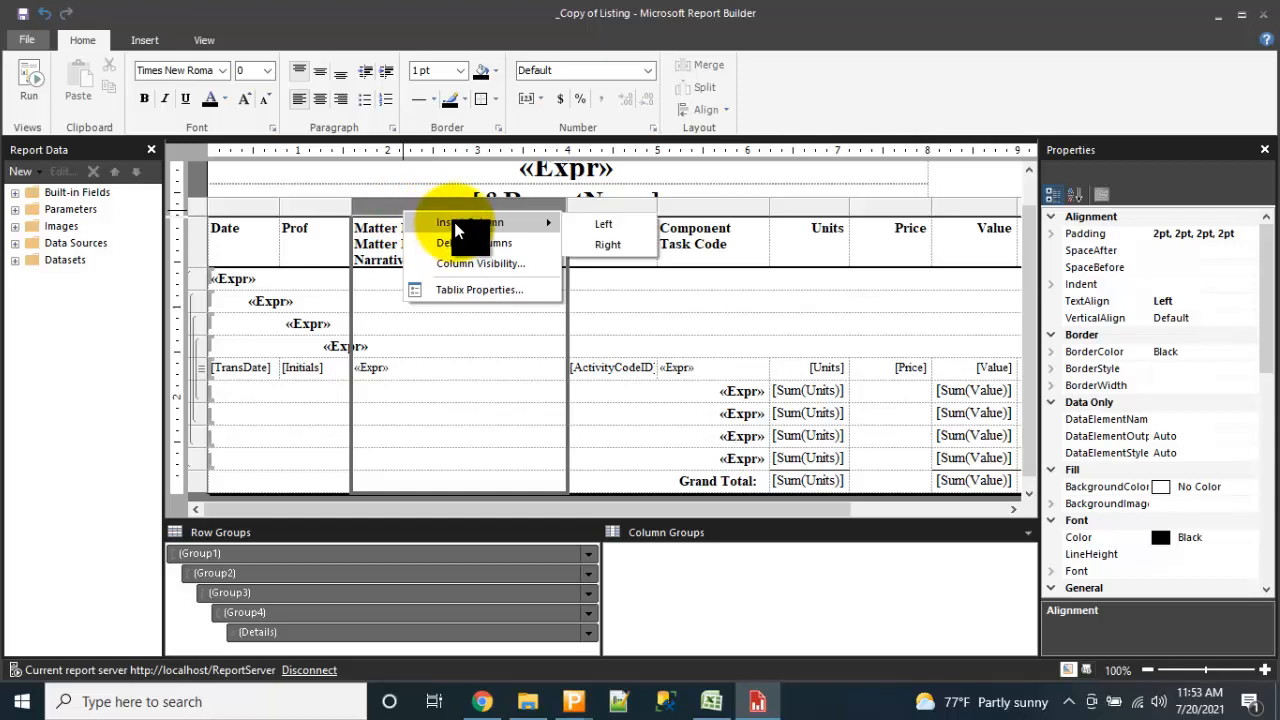
{"action": "left_click", "coordinate": [605, 228]}
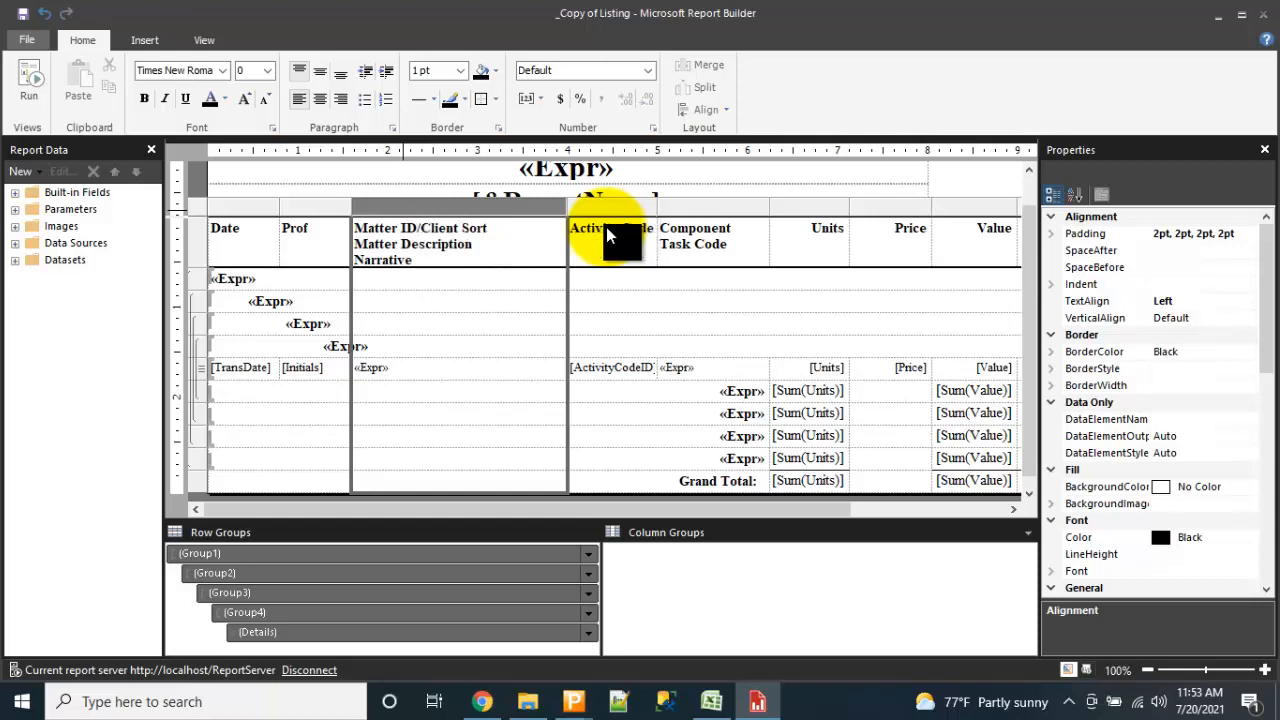
{"action": "left_click", "coordinate": [412, 255]}
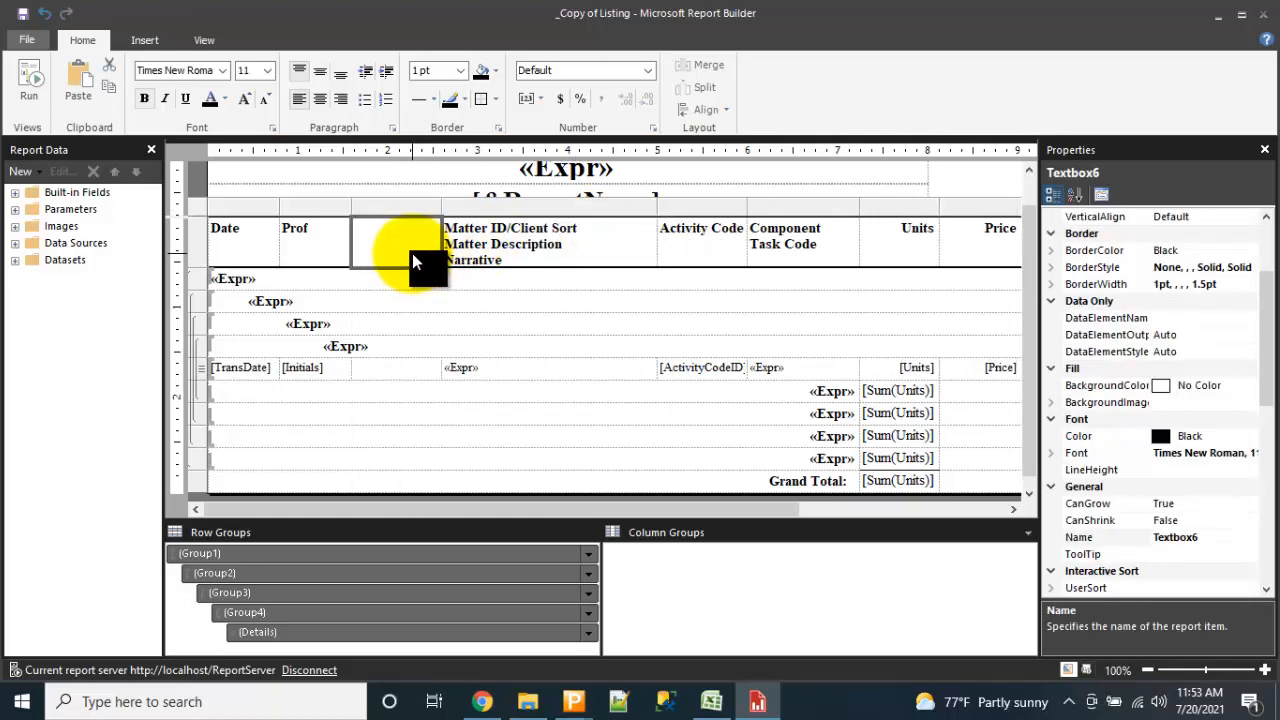
{"action": "type", "text": "MatterI"}
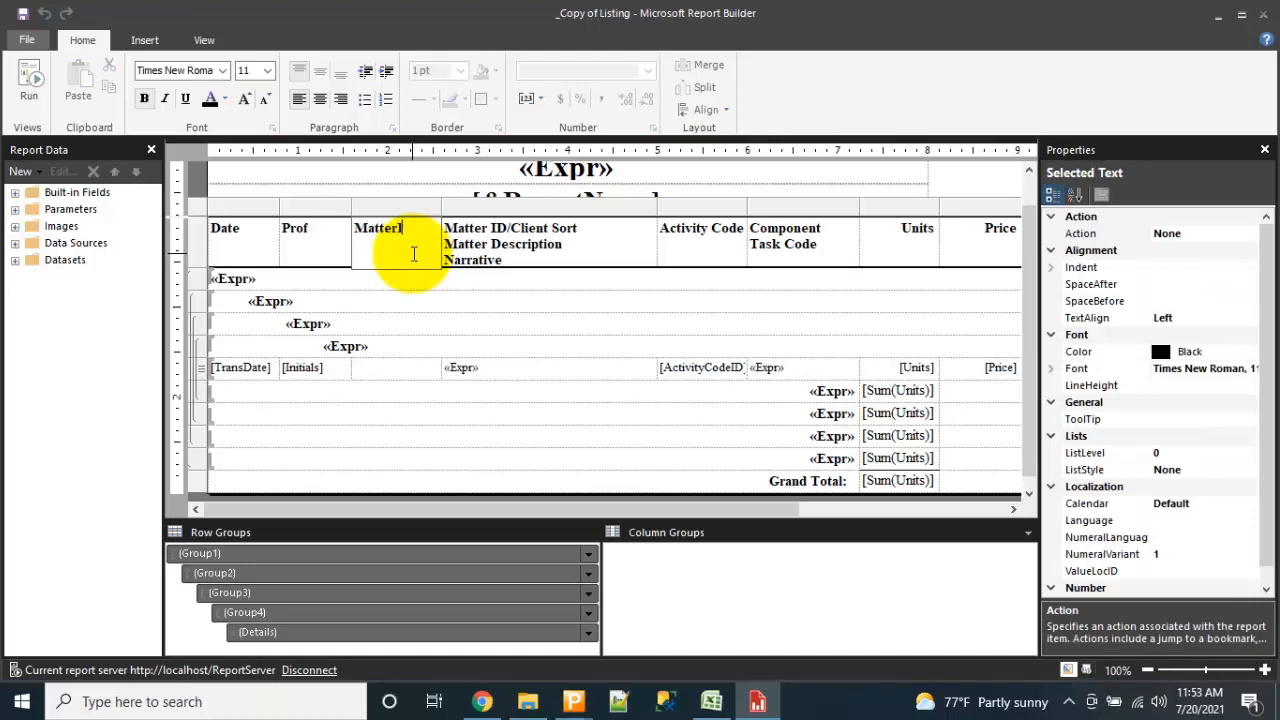
{"action": "type", "text": "D"}
Set the detail cell under the MatterID heading to the MatterID field of the Transactions dataset through an expression.
{"action": "left_click", "coordinate": [410, 372]}
{"action": "right_click", "coordinate": [412, 367]}
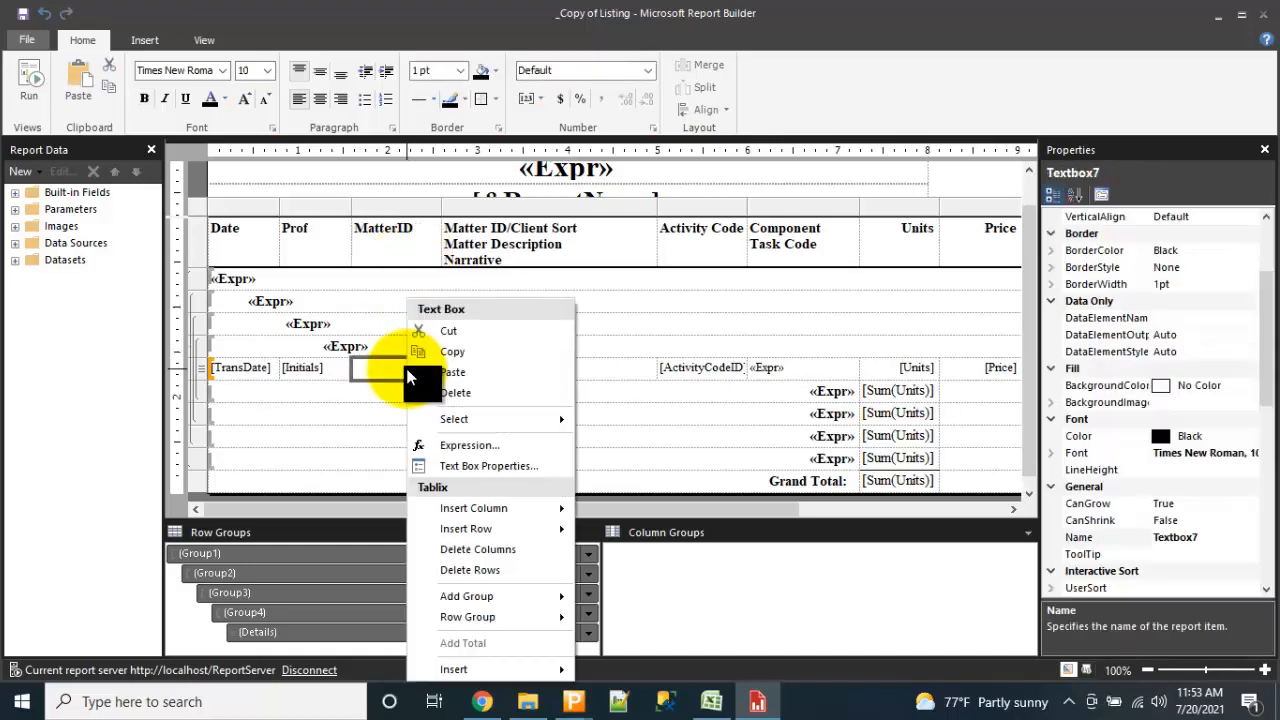
{"action": "left_click", "coordinate": [455, 449]}
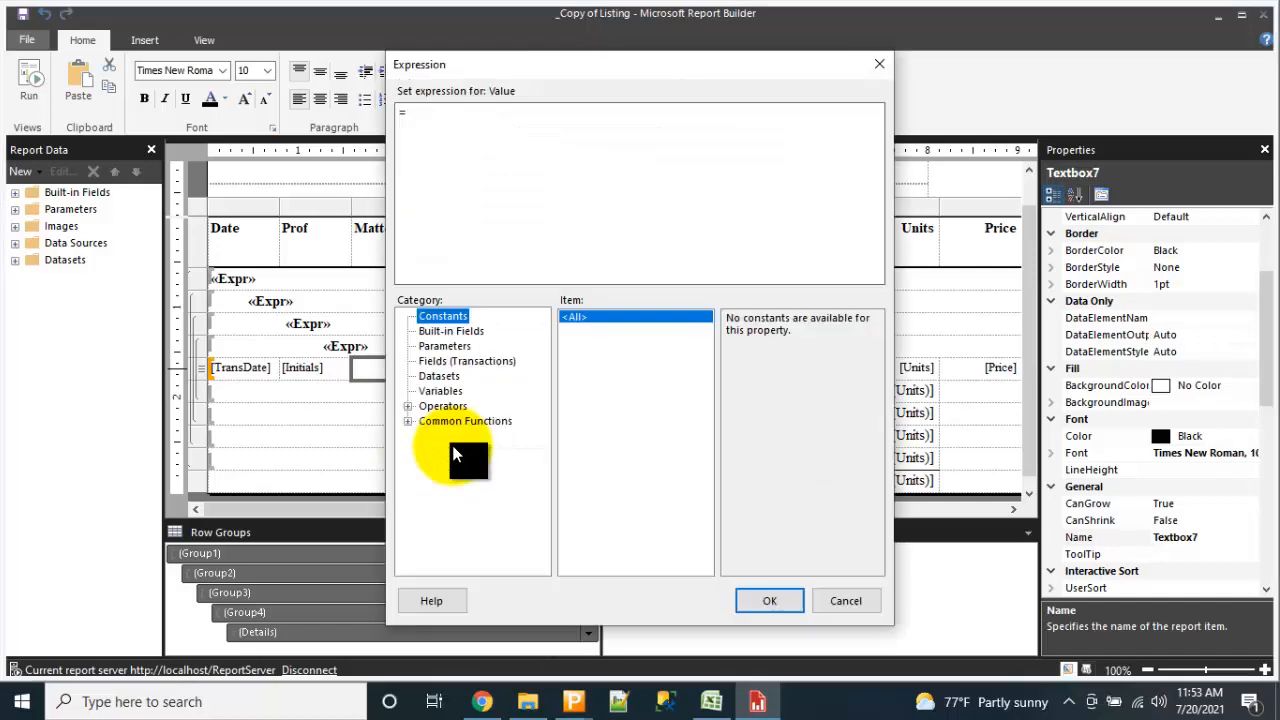
{"action": "left_click", "coordinate": [470, 361]}
{"action": "left_click_drag", "start_coordinate": [880, 363], "coordinate": [877, 443]}
{"action": "double_click", "coordinate": [756, 401]}
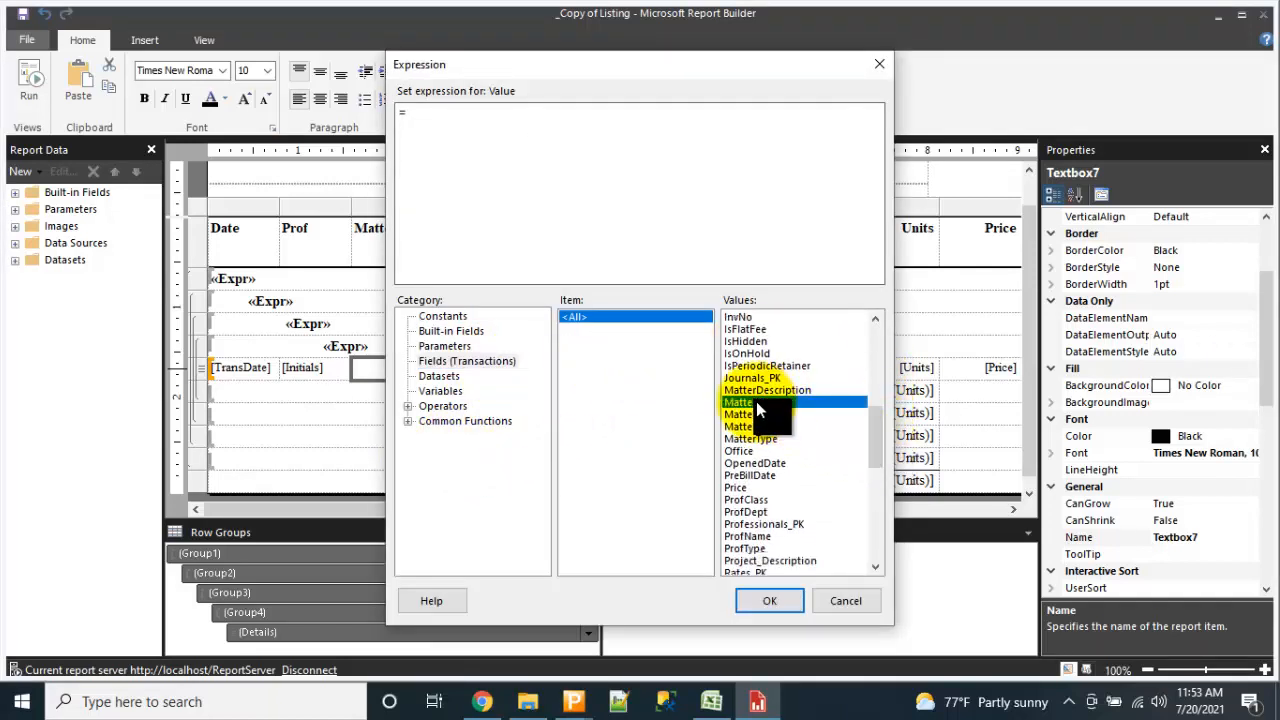
{"action": "left_click", "coordinate": [770, 599]}
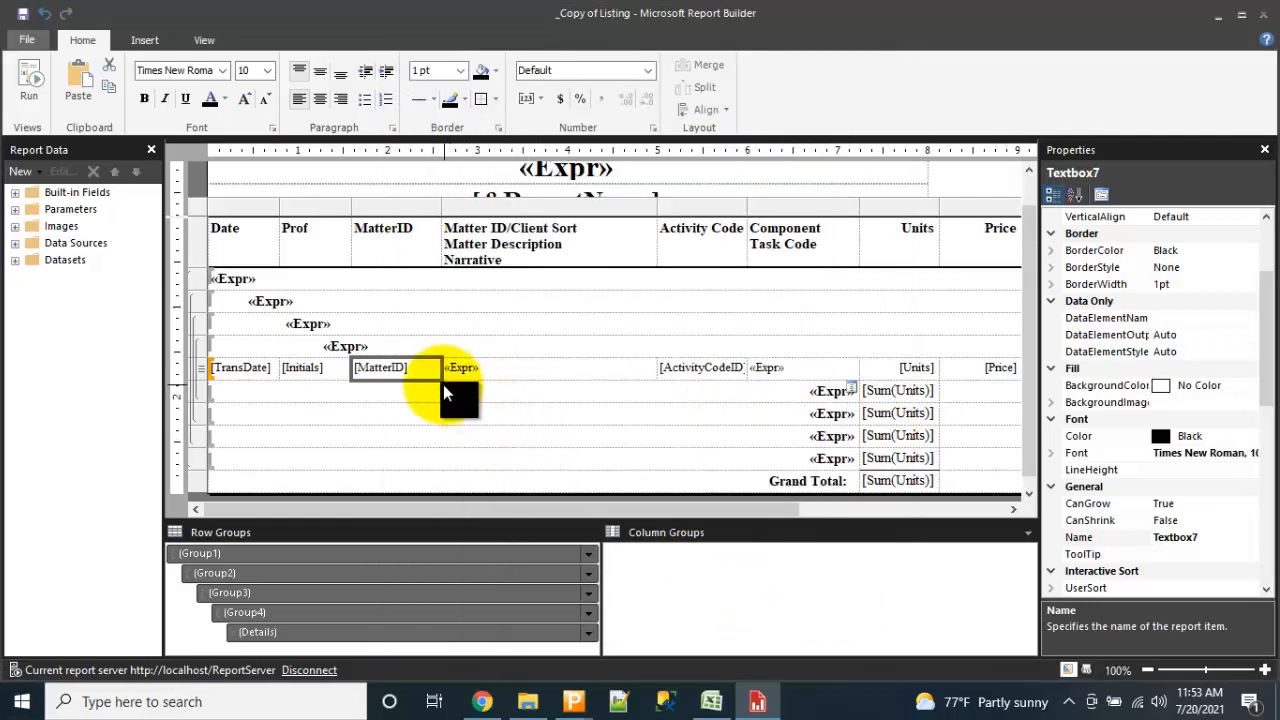
Stretch both page header title boxes together to the table's outer edge at Ext. Amt., and save the report.
{"action": "left_click_drag", "start_coordinate": [752, 506], "coordinate": [996, 502]}
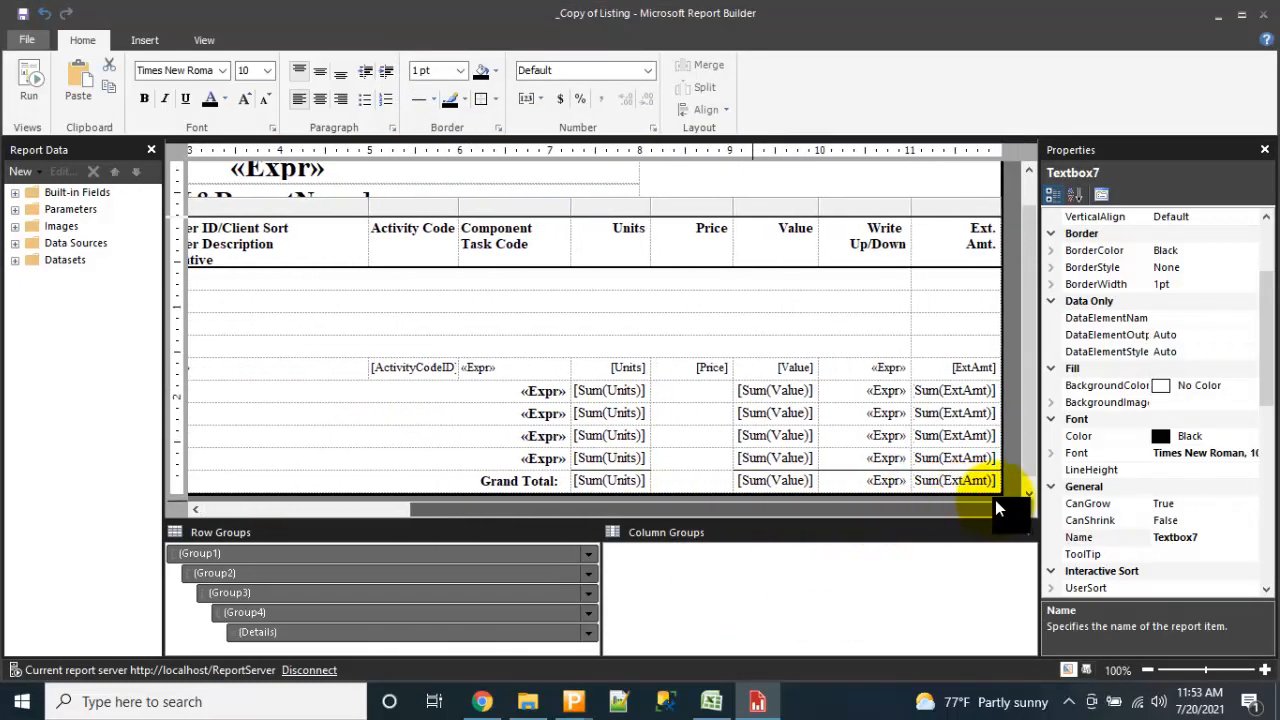
{"action": "left_click", "coordinate": [665, 170]}
{"action": "left_click", "coordinate": [621, 201]}
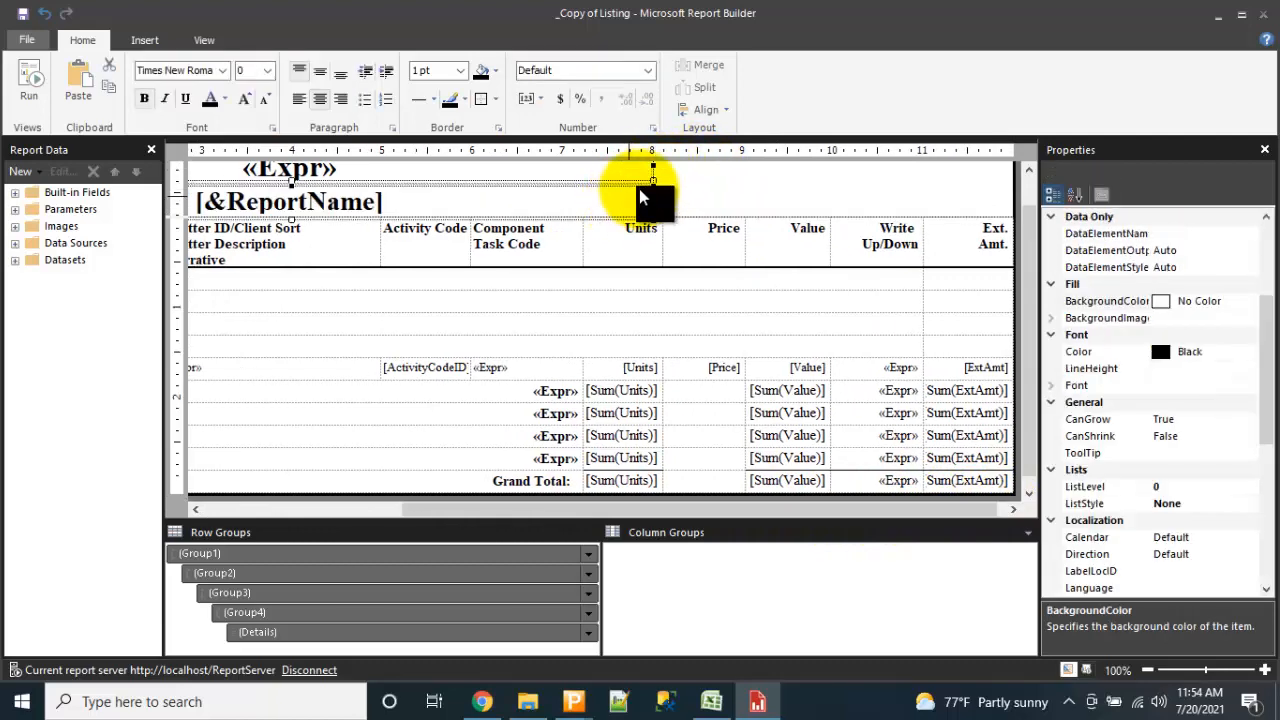
{"action": "scroll", "coordinate": [1024, 261], "scroll_direction": "up", "scroll_amount": 1}
{"action": "left_click_drag", "start_coordinate": [805, 208], "coordinate": [1012, 204]}
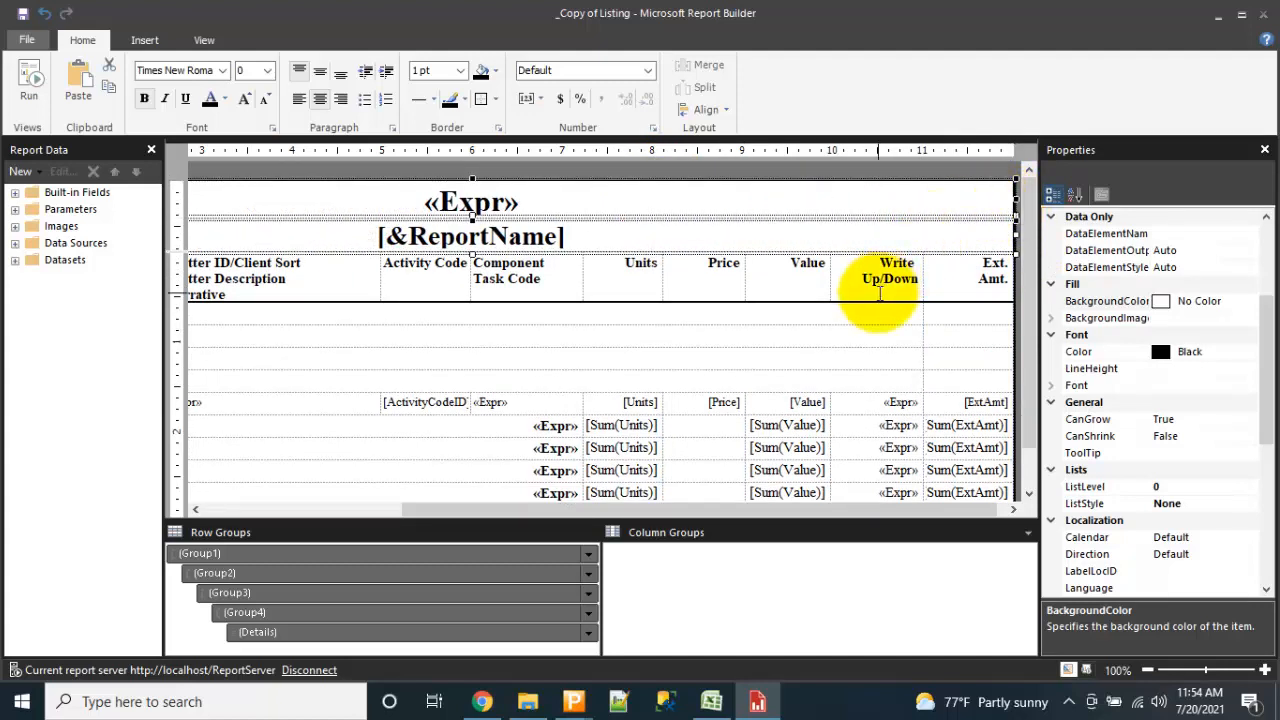
{"action": "key", "text": "ctrl+s"}
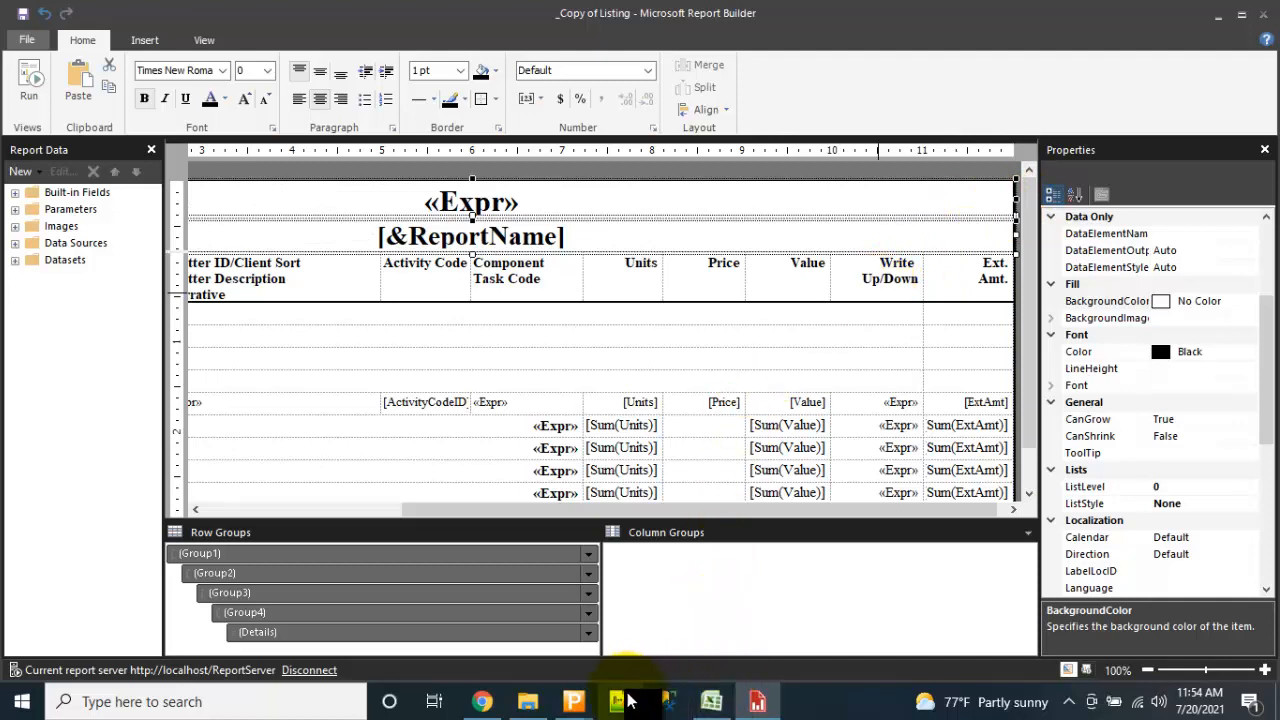
Switch to ProLaw's Transactions Reports window and rerun the _Listing - Excel-friendly report.
{"action": "mouse_move", "coordinate": [573, 700]}
{"action": "left_click", "coordinate": [749, 623]}
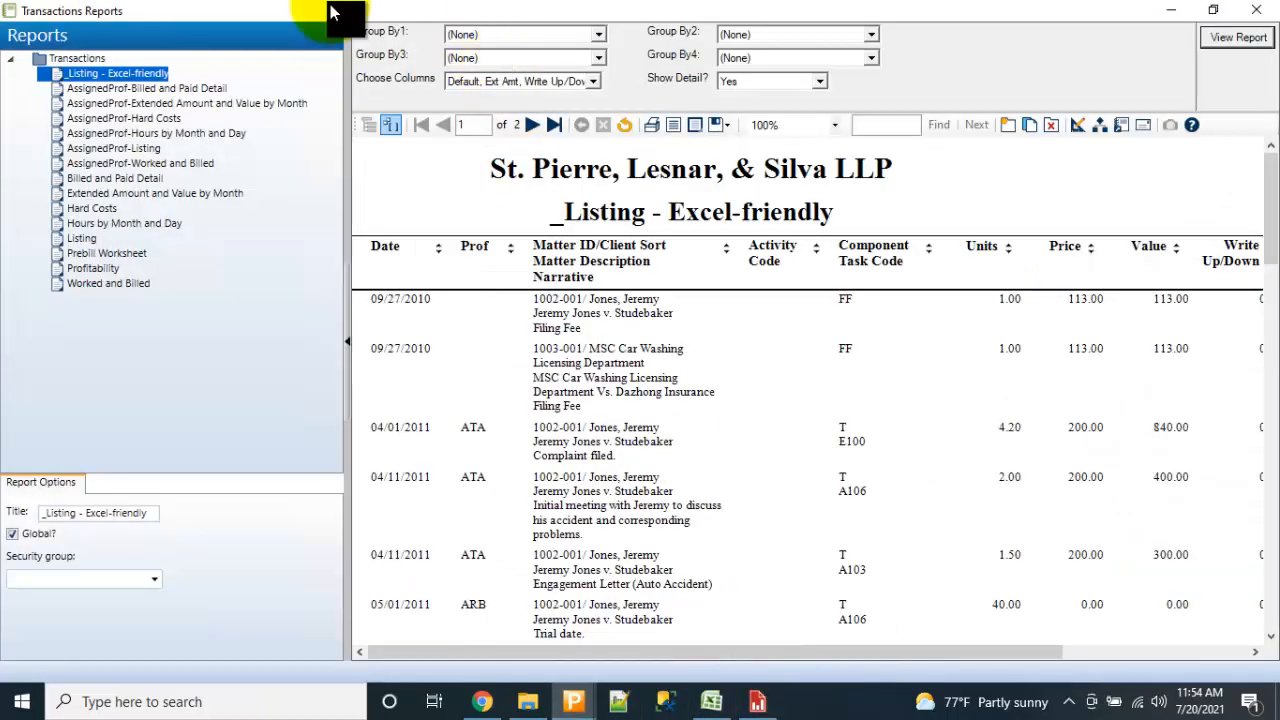
{"action": "left_click", "coordinate": [1229, 40]}
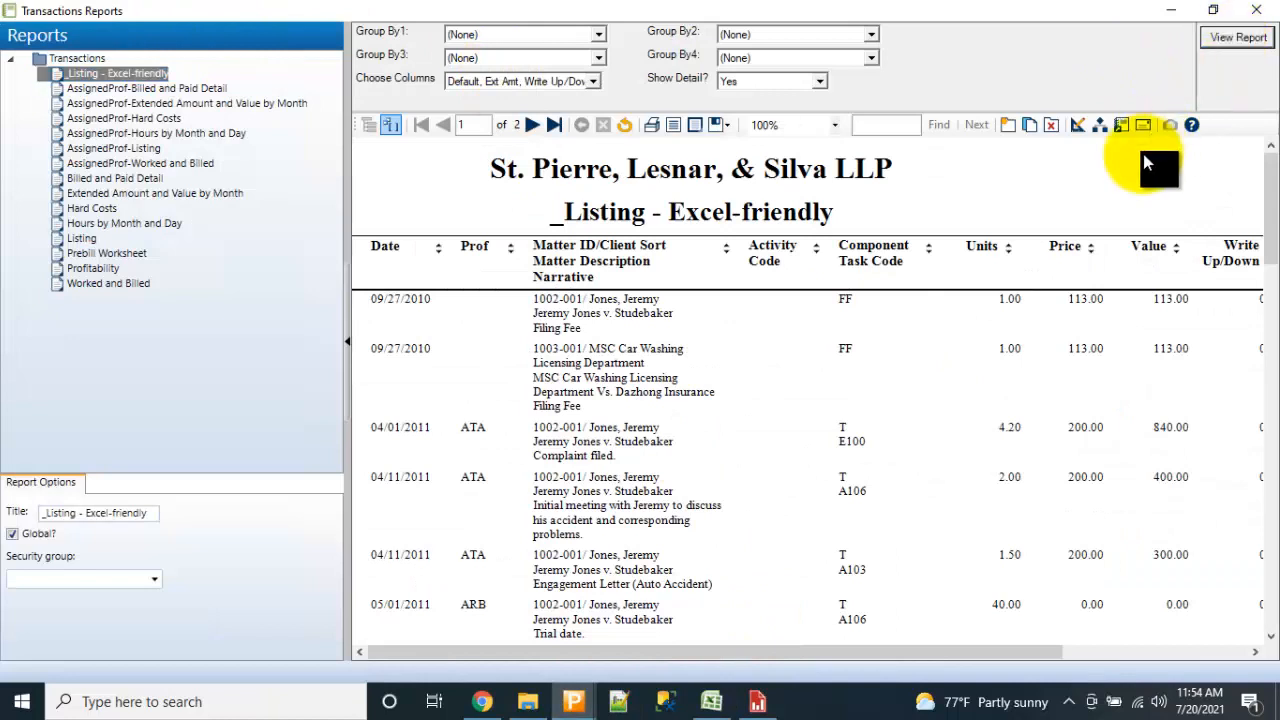
{"action": "left_click", "coordinate": [1143, 127]}
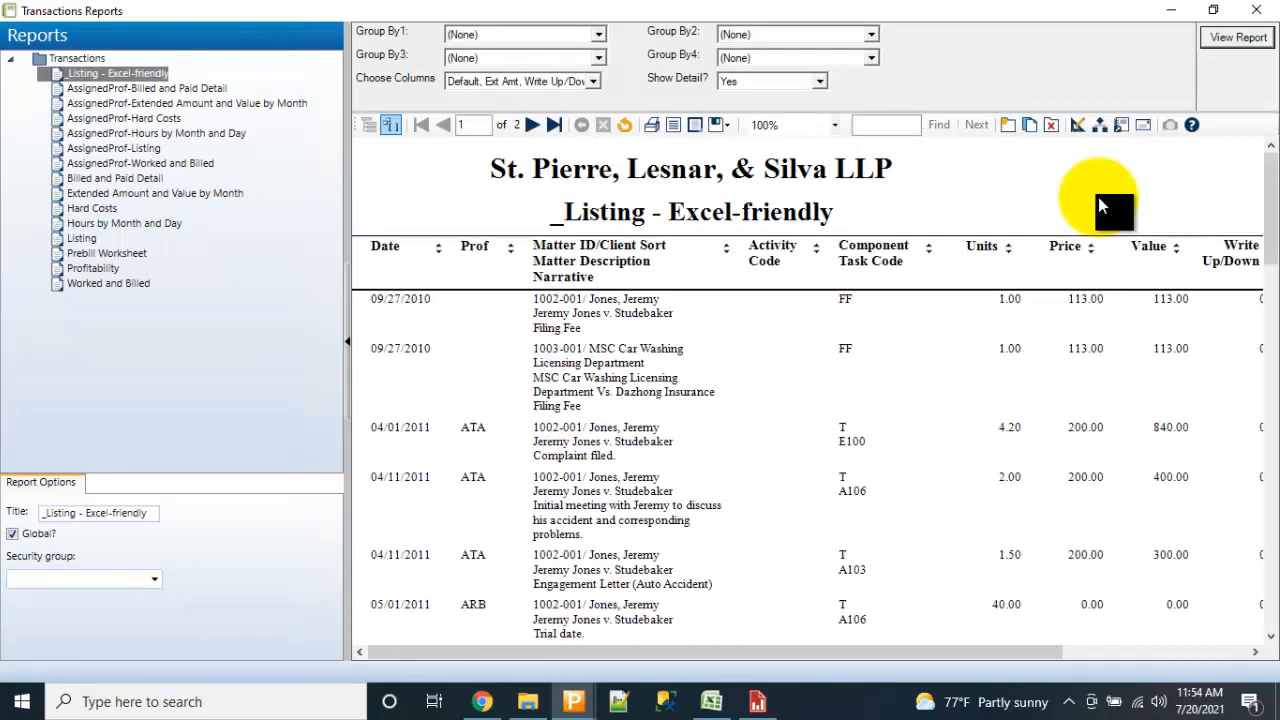
Export the report to Excel on the Desktop as "_Listing - Excel-friendly v2.xlsx".
{"action": "left_click", "coordinate": [722, 125]}
{"action": "left_click", "coordinate": [736, 167]}
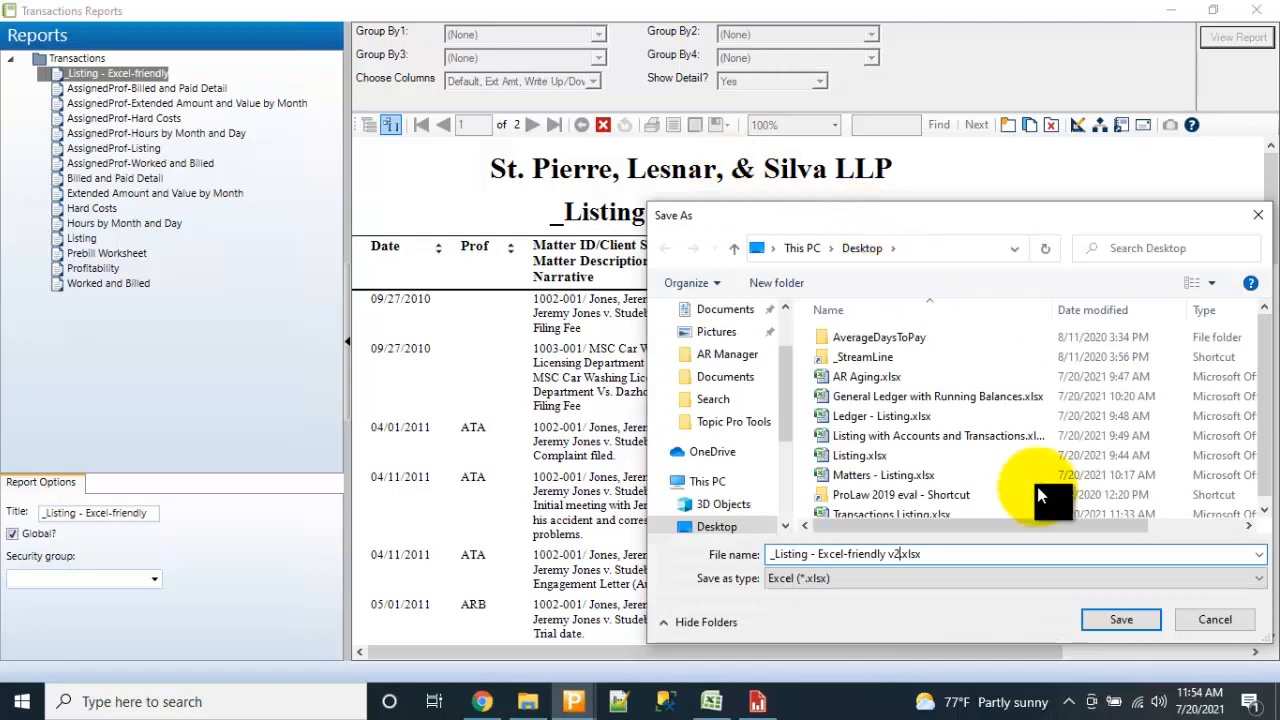
{"action": "left_click", "coordinate": [1113, 619]}
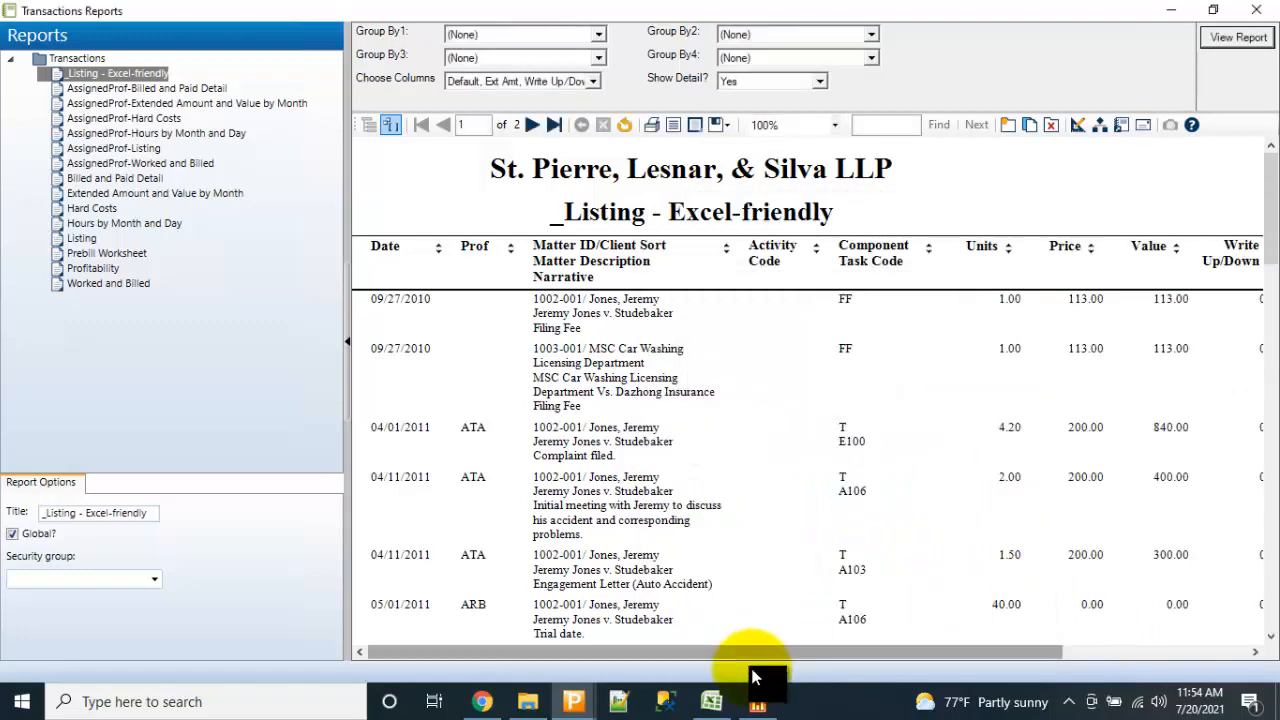
Switch to Excel and open "_Listing - Excel-friendly v2.xlsx" from the Desktop.
{"action": "left_click", "coordinate": [712, 706]}
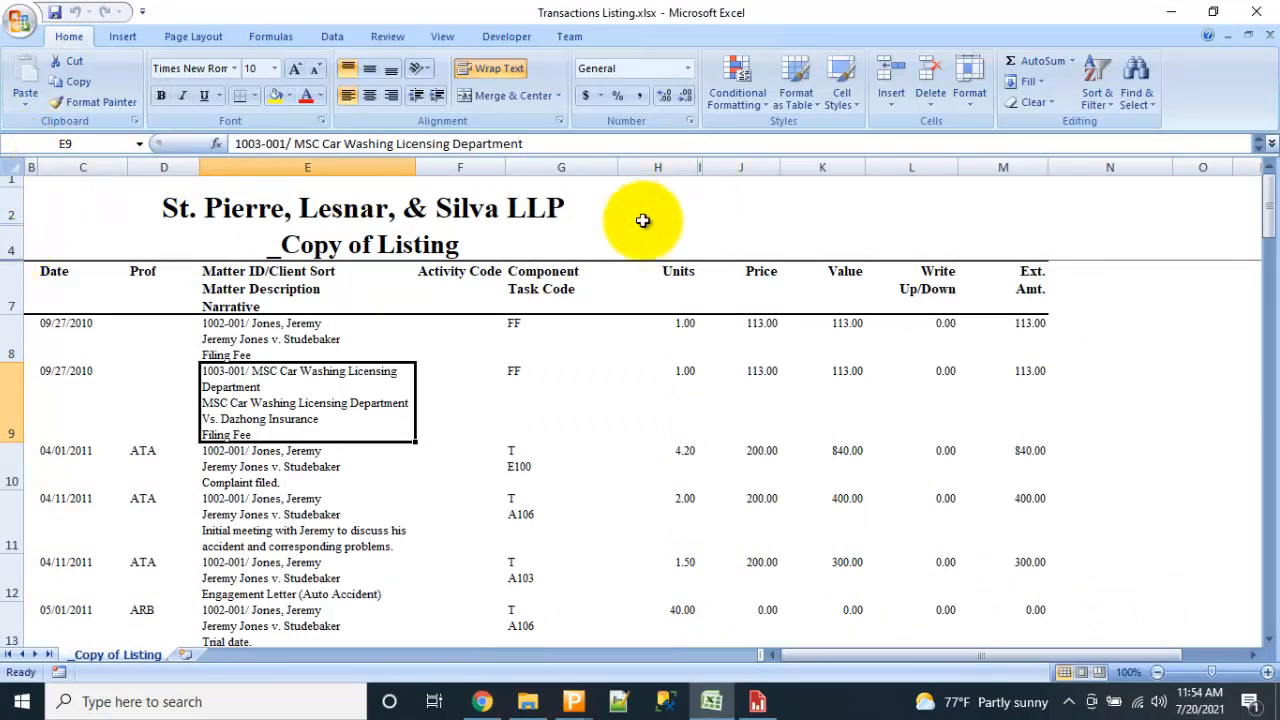
{"action": "left_click", "coordinate": [20, 22]}
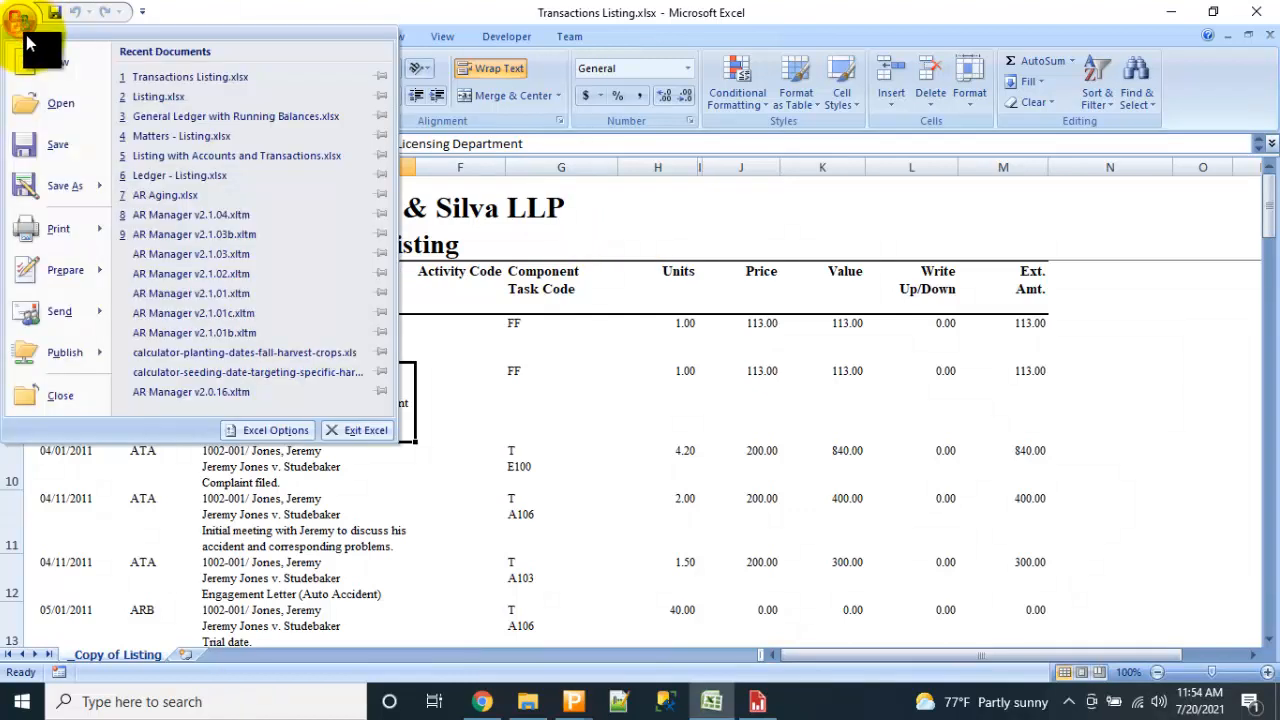
{"action": "left_click", "coordinate": [55, 103]}
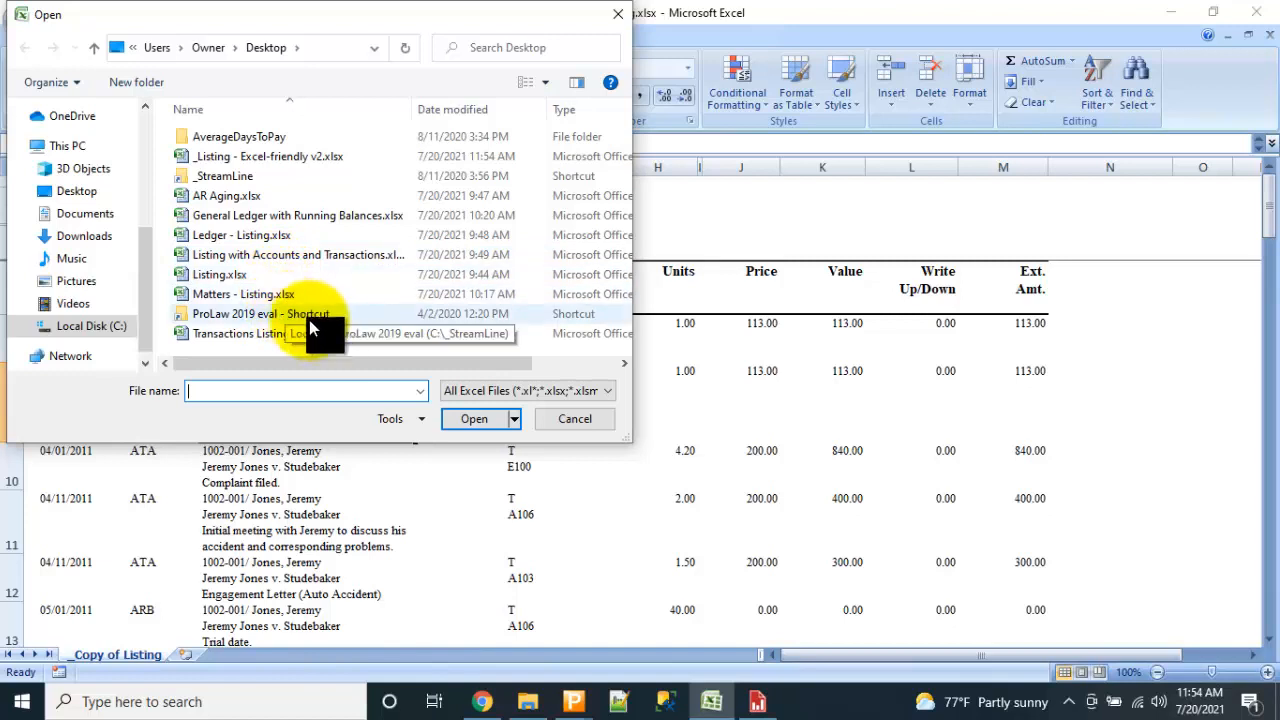
{"action": "left_click", "coordinate": [338, 158]}
{"action": "left_click", "coordinate": [480, 419]}
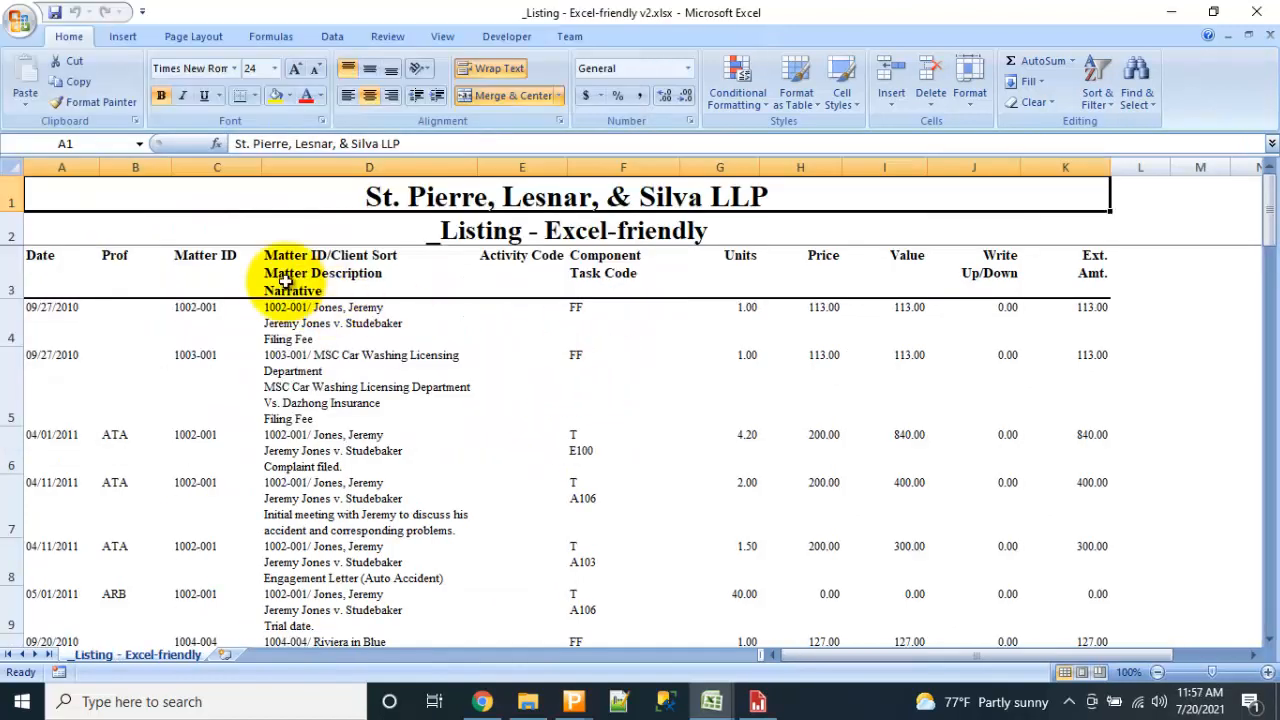
Examine the exported sheet's first column, title and heading rows, merged title cells and Matter ID column for layout problems.
{"action": "left_click", "coordinate": [61, 168]}
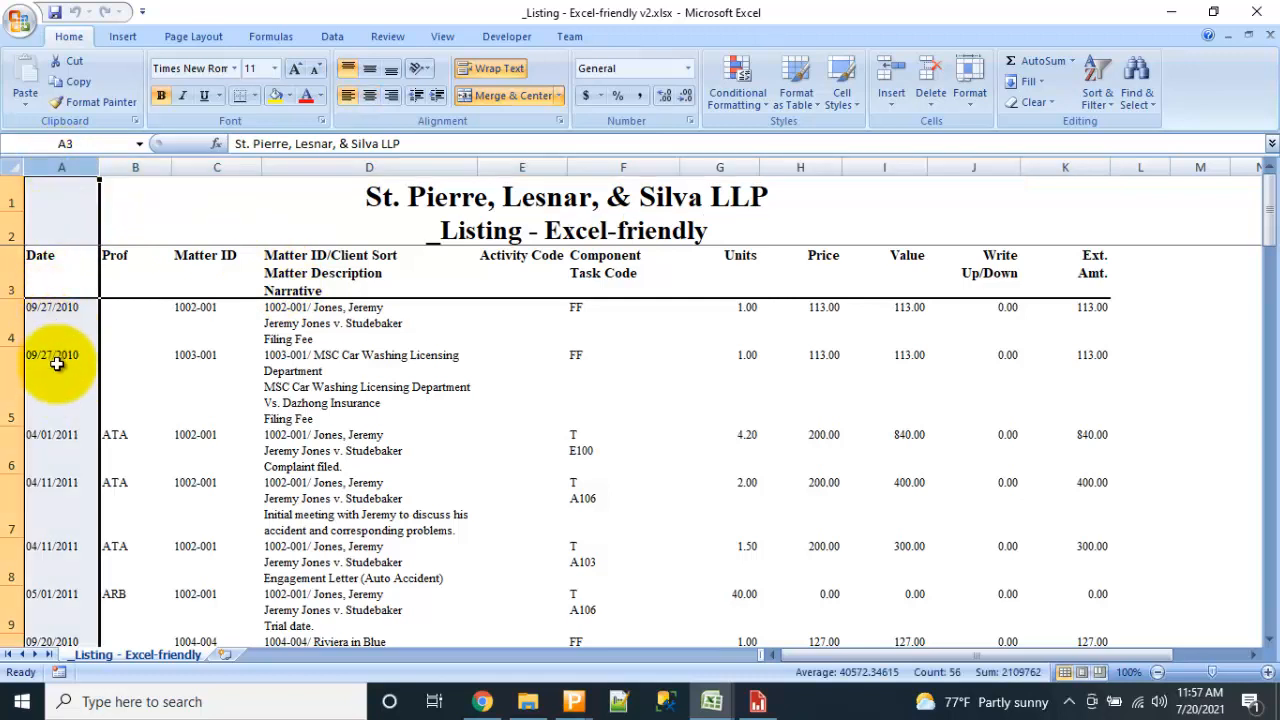
{"action": "left_click", "coordinate": [10, 203]}
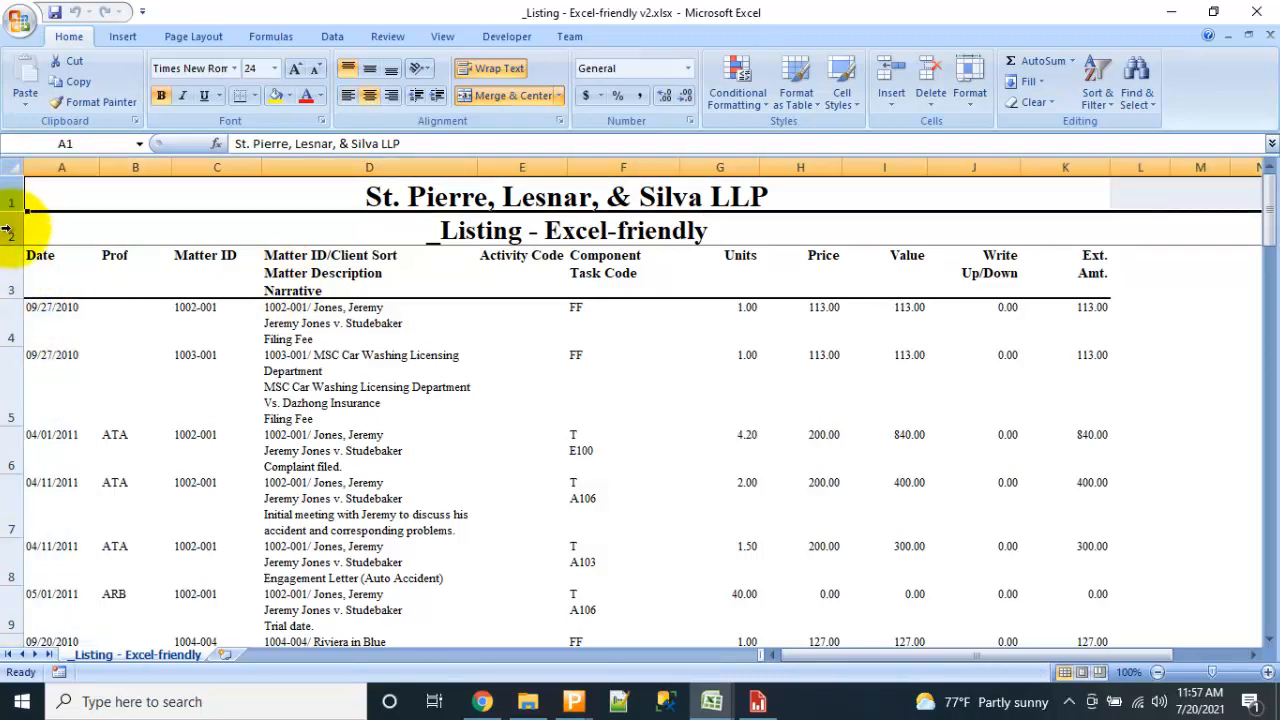
{"action": "left_click", "coordinate": [10, 236]}
{"action": "left_click", "coordinate": [9, 285]}
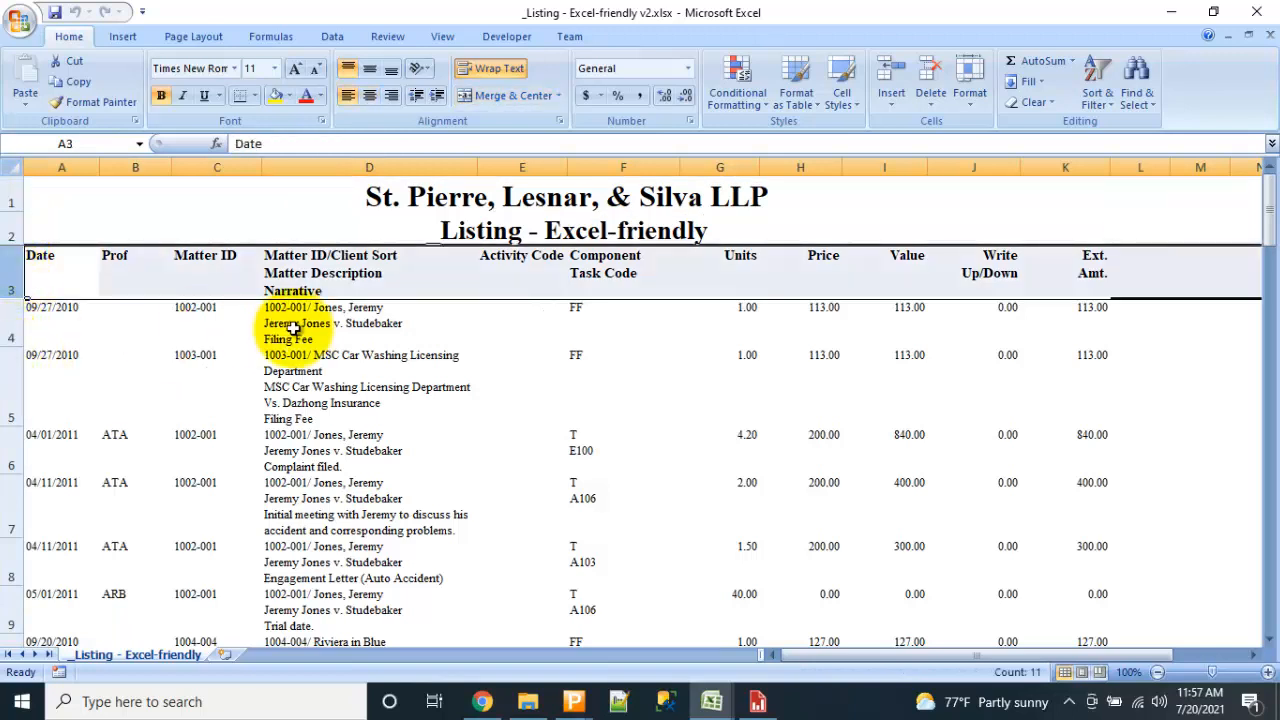
{"action": "left_click", "coordinate": [292, 326]}
{"action": "left_click", "coordinate": [770, 216]}
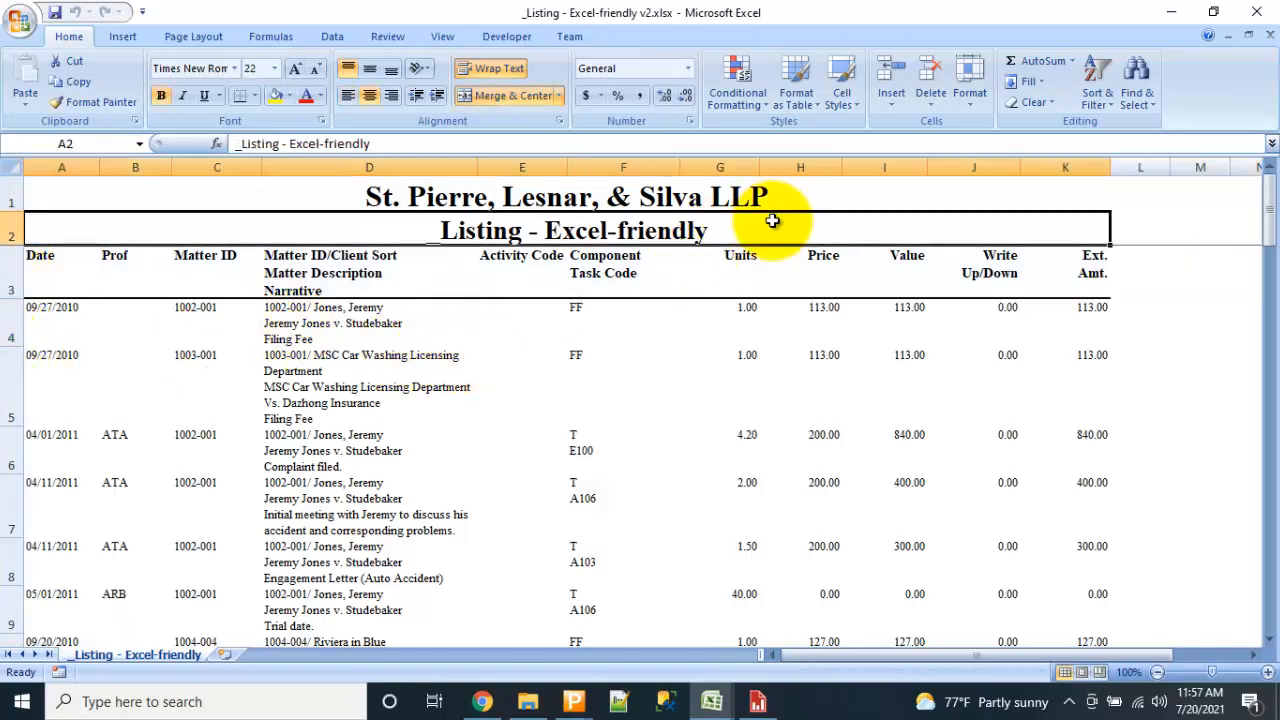
{"action": "left_click", "coordinate": [812, 200]}
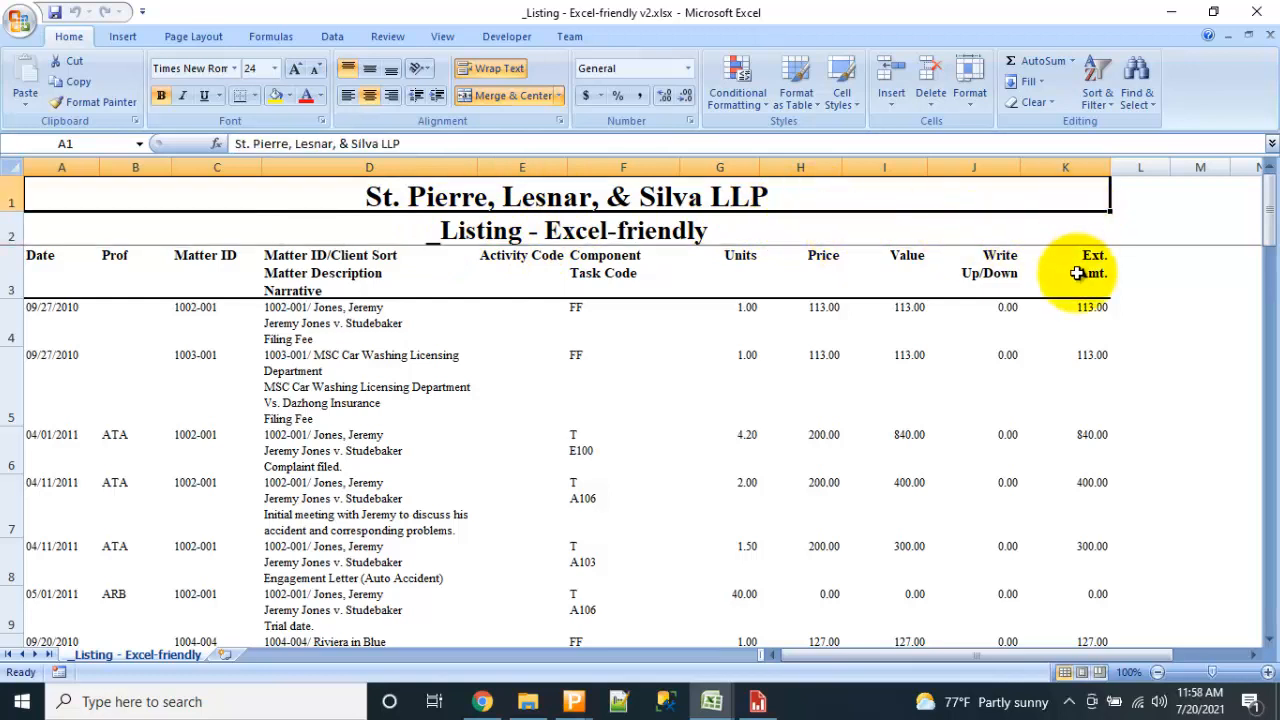
{"action": "left_click", "coordinate": [212, 272]}
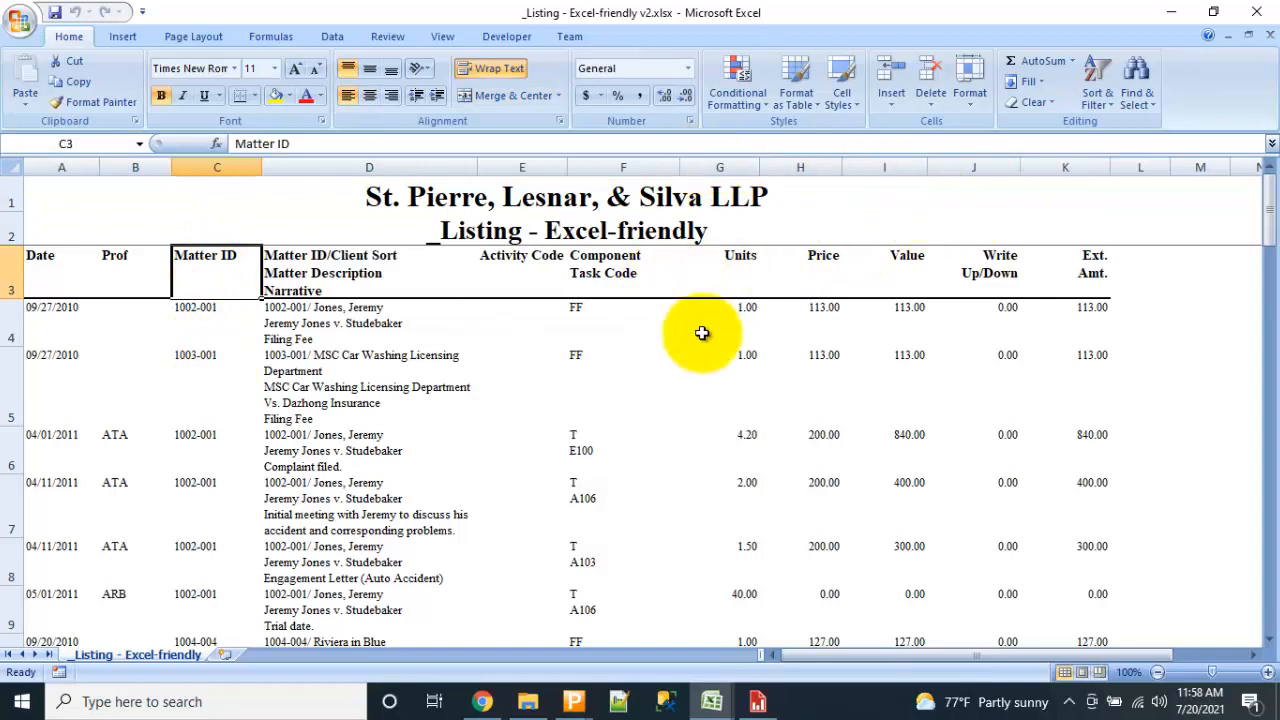
{"action": "left_click_drag", "start_coordinate": [1268, 240], "coordinate": [1274, 200]}
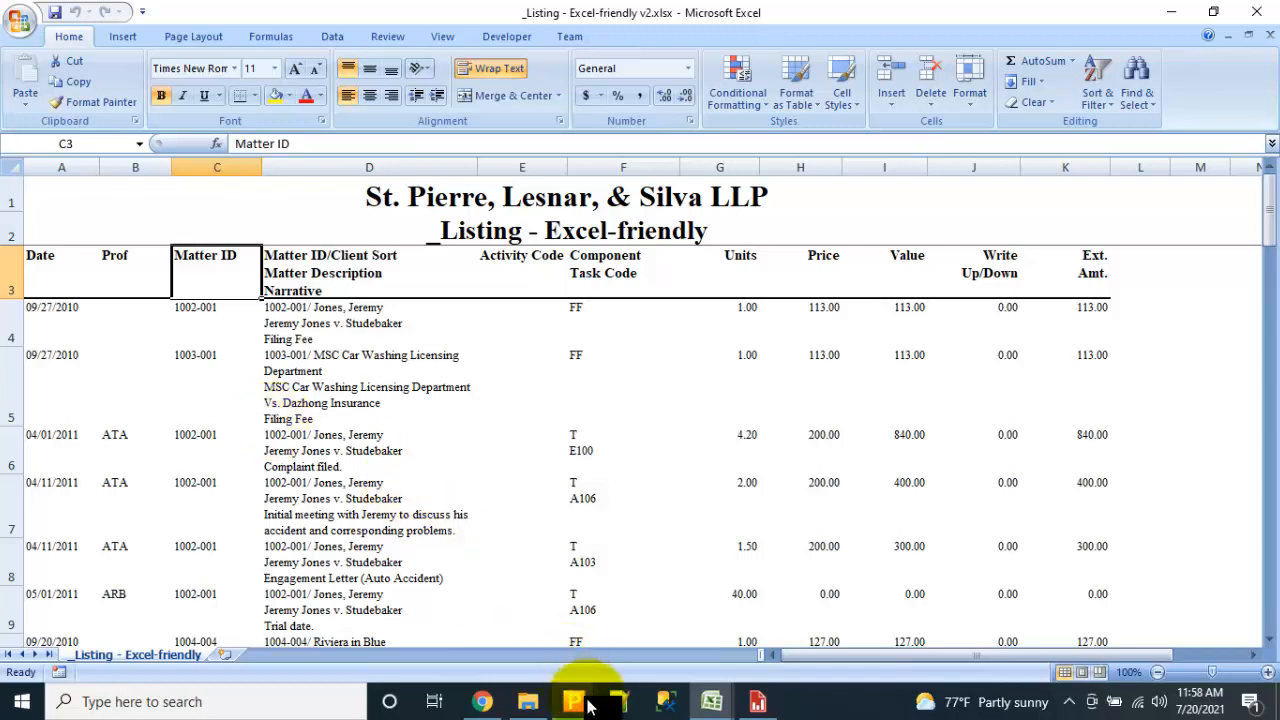
{"action": "mouse_move", "coordinate": [575, 700]}
{"action": "left_click", "coordinate": [755, 628]}
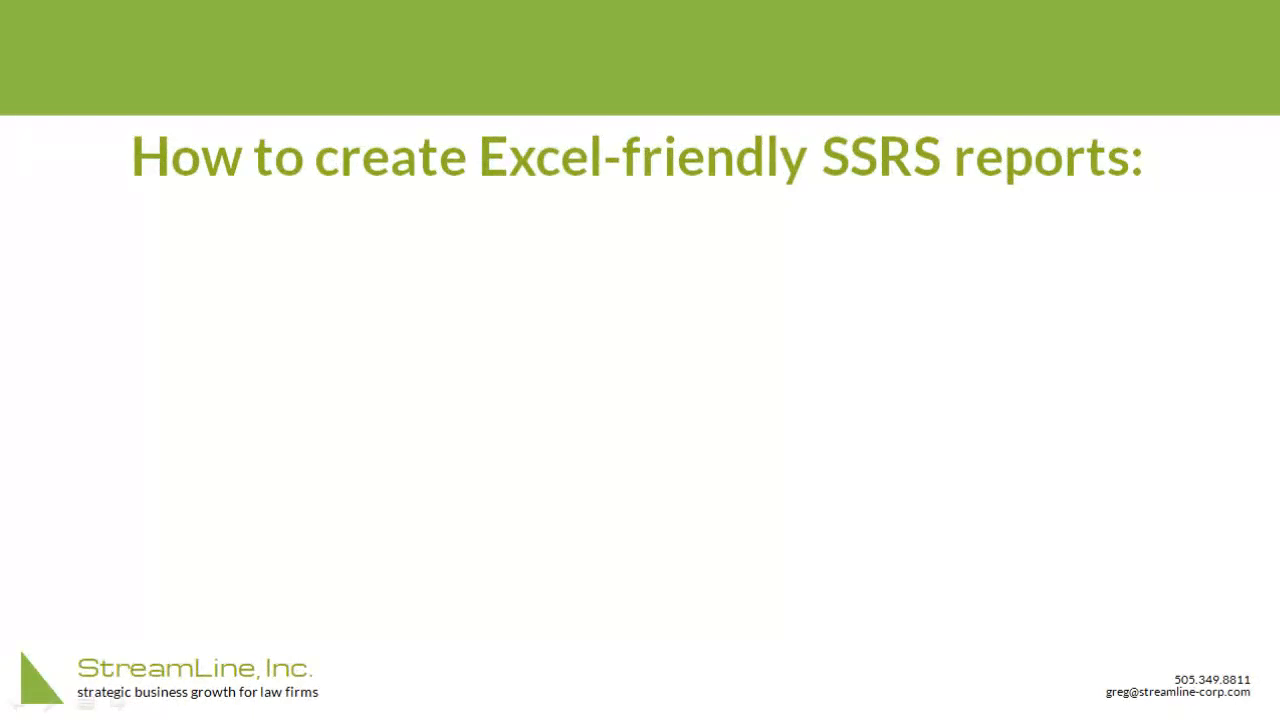
{"action": "key", "text": "Right"}
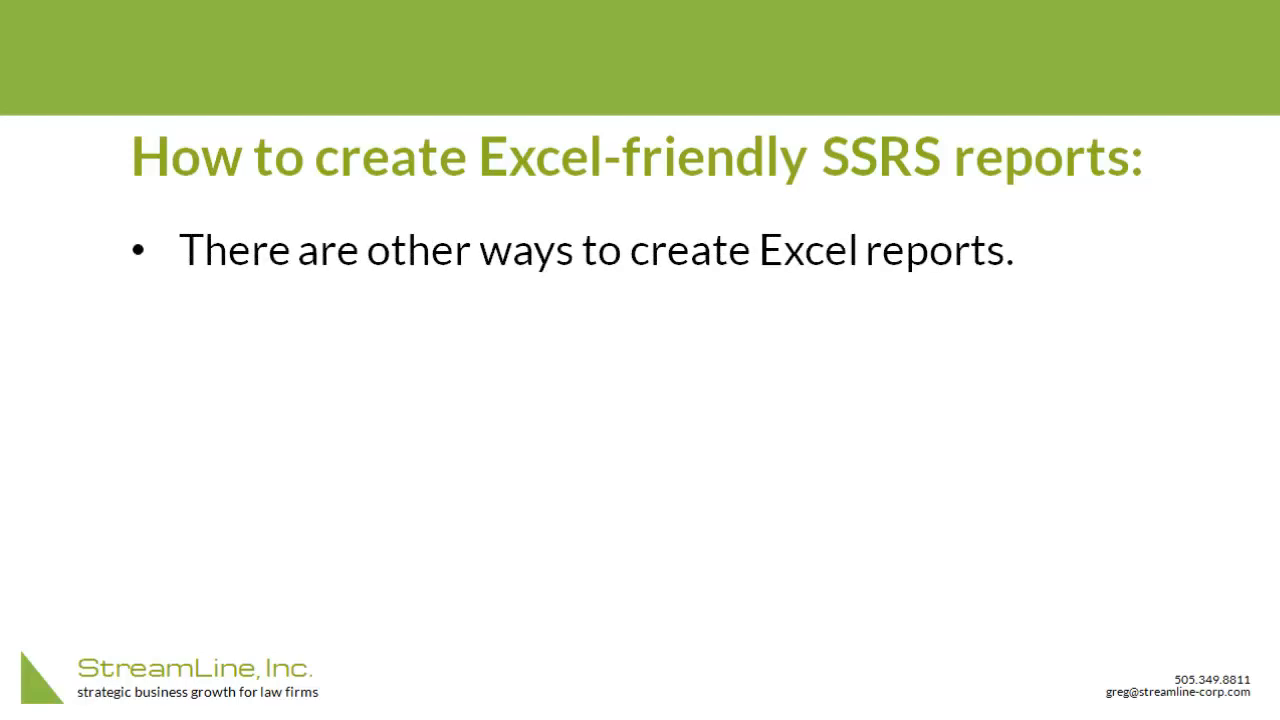